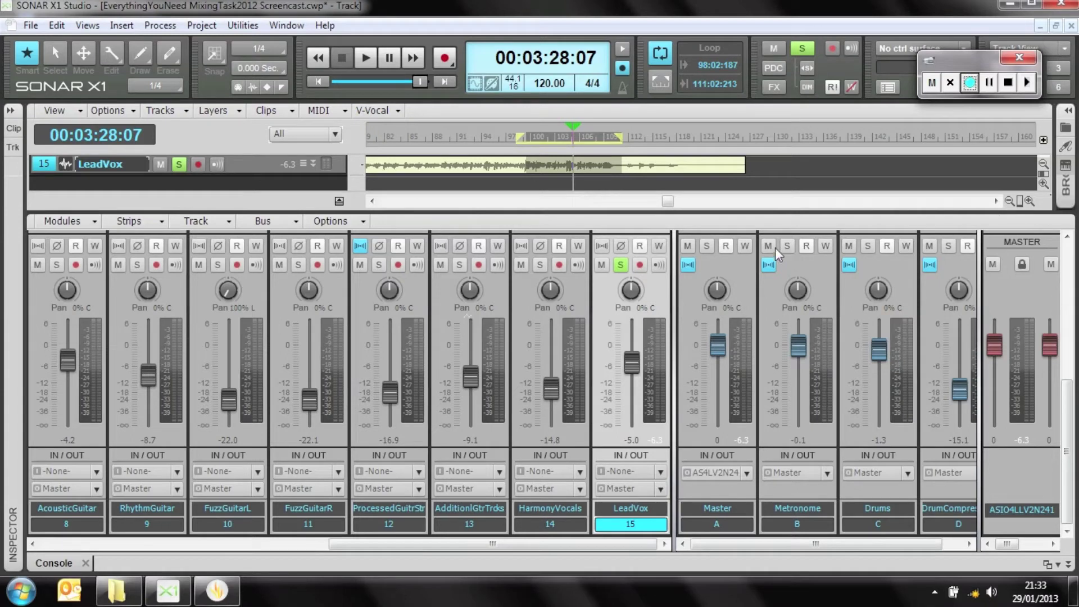
Step: Reset the HarmonyVocals and LeadVox faders to 0 dB and scroll the Console to the FX bins
double_click(553, 387)
double_click(625, 363)
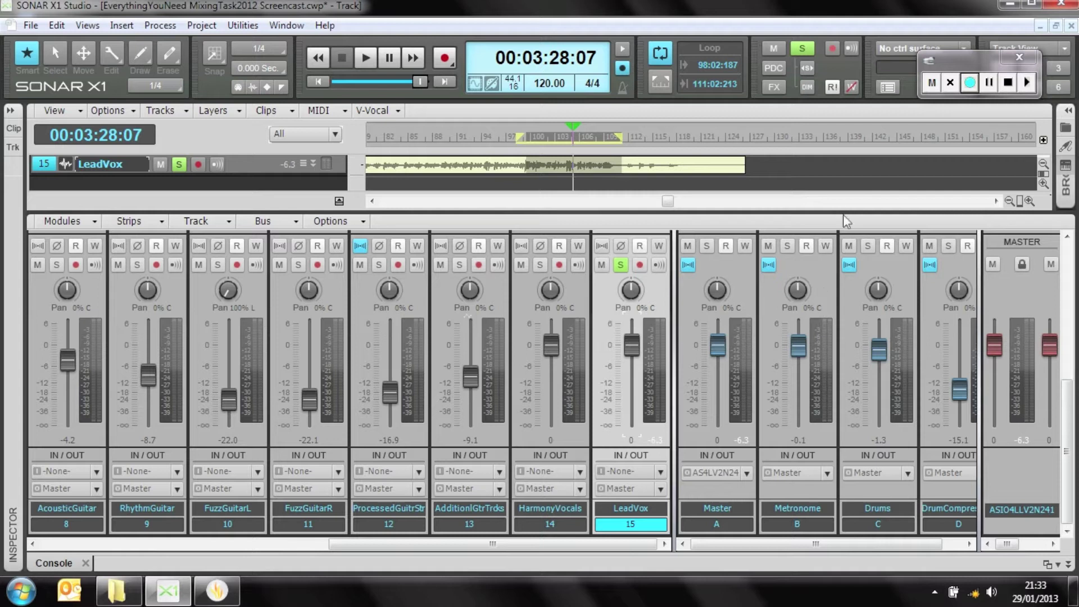
left_click_drag(1067, 416, 1069, 325)
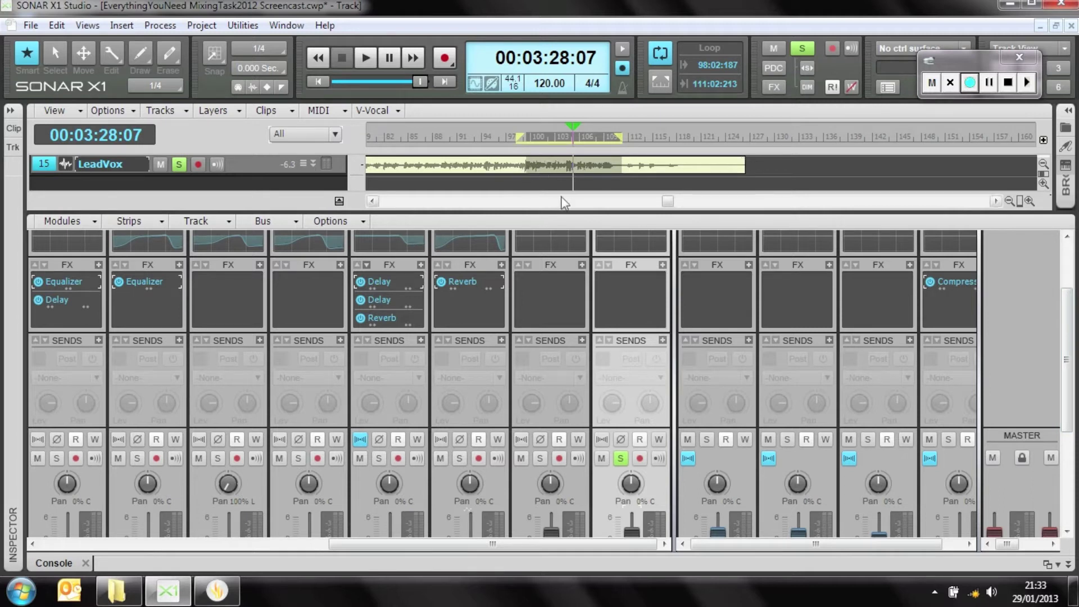
Step: Play and stop the lead vocal, then return the Now time to 00:03:20:18
key("space")
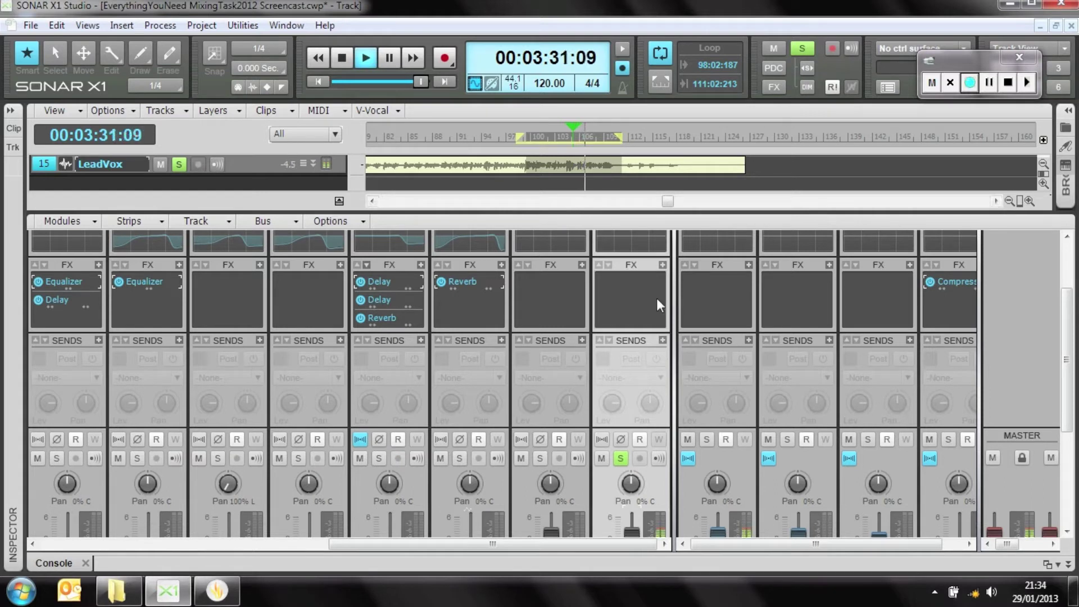
key("space")
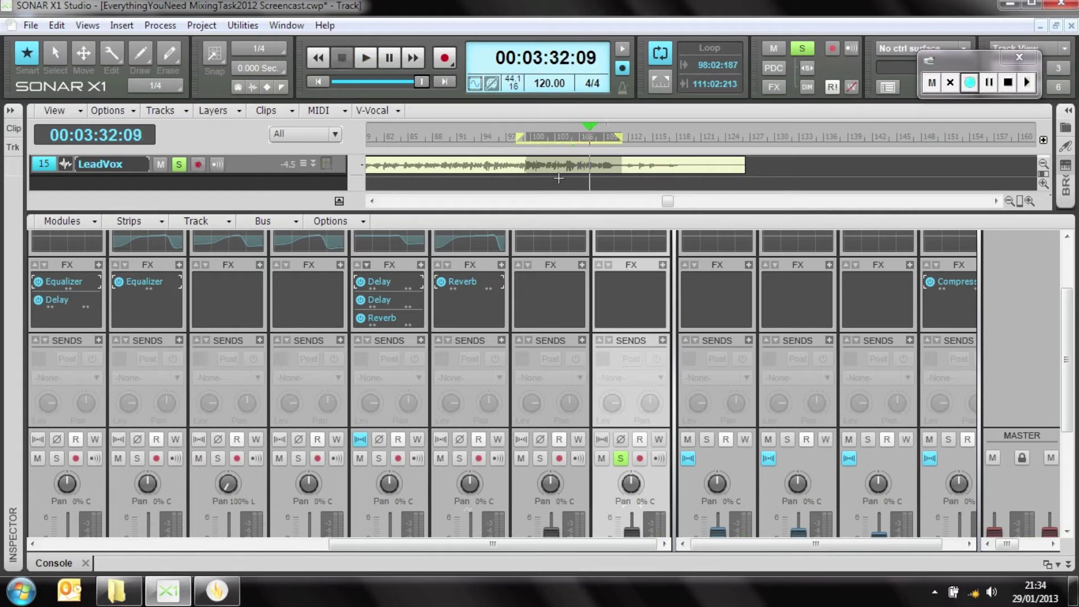
left_click(541, 135)
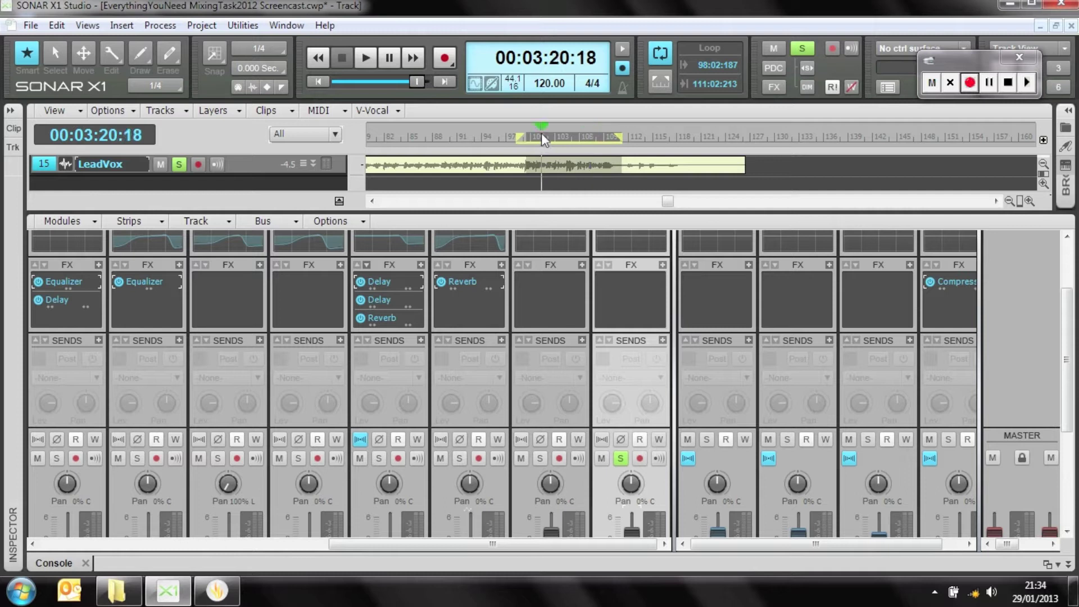
Step: Insert a Sonitus:fx Equalizer on LeadVox and pull band 1 down to about -9 dB at 240 Hz
right_click(622, 296)
mouse_move(750, 484)
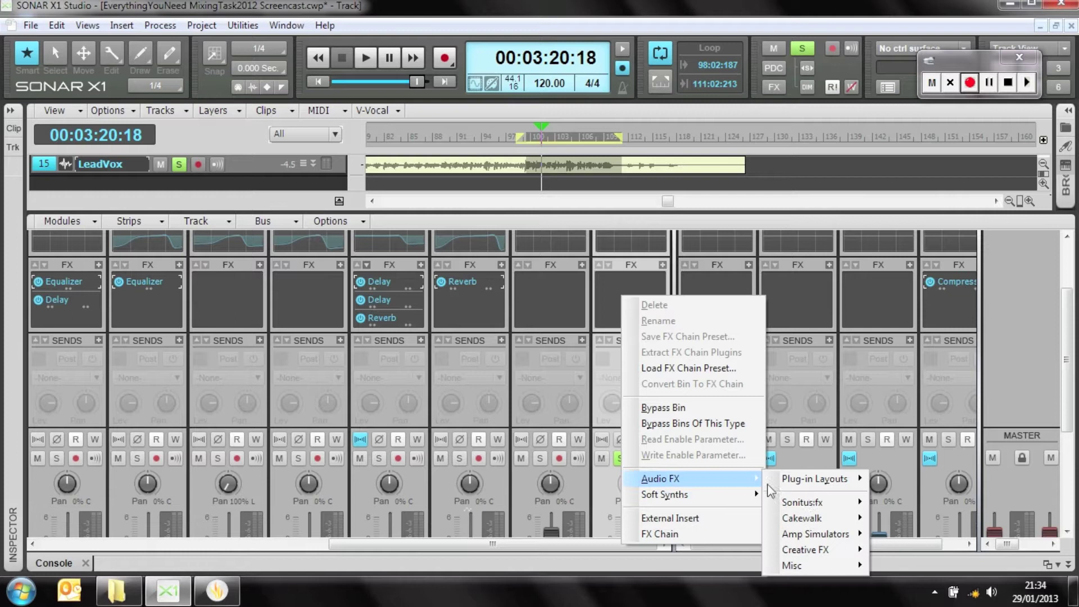
mouse_move(840, 502)
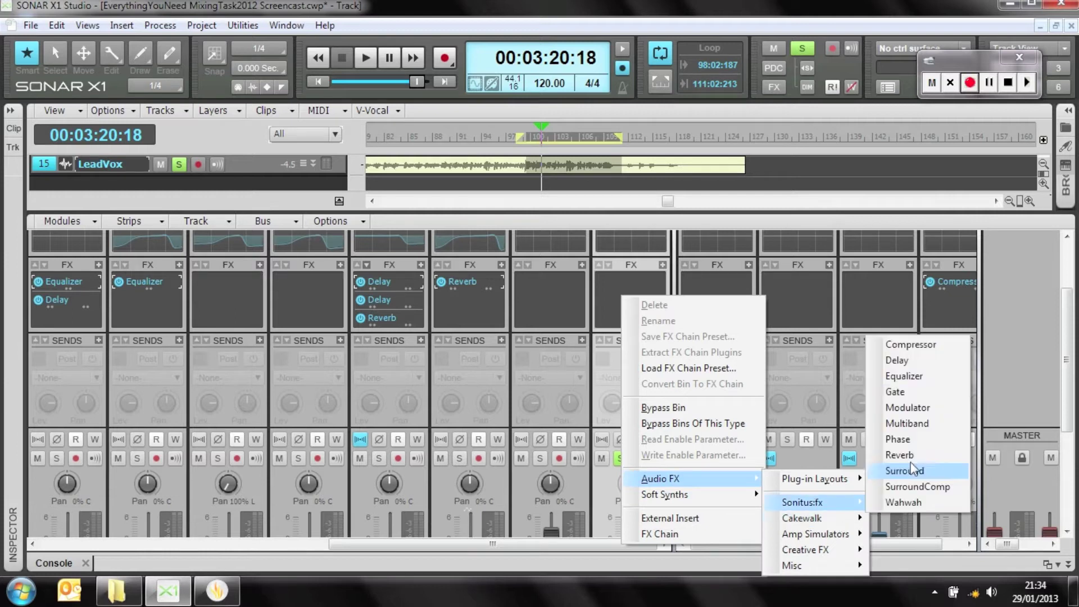
left_click(925, 377)
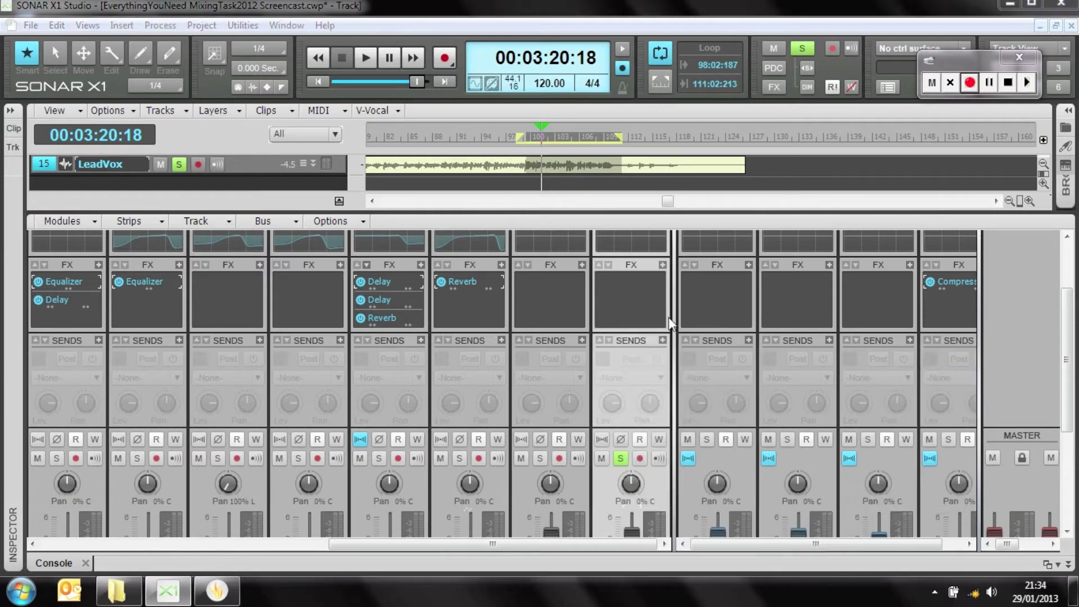
left_click_drag(367, 248, 454, 272)
Step: Audition the LeadVox -9 dB low cut at 240 Hz during playback
key("space")
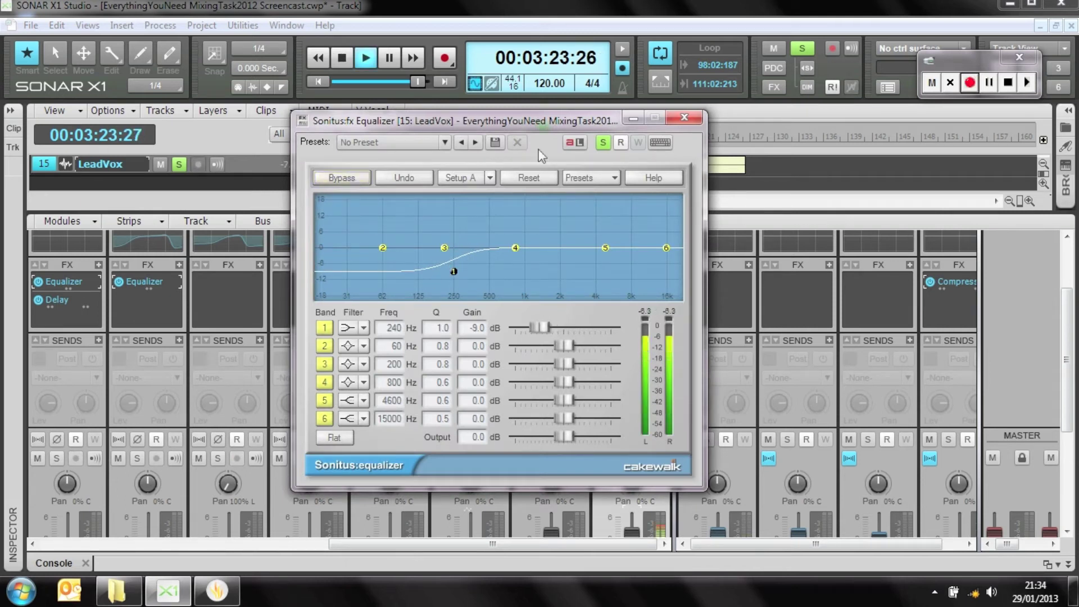
left_click(684, 117)
key("space")
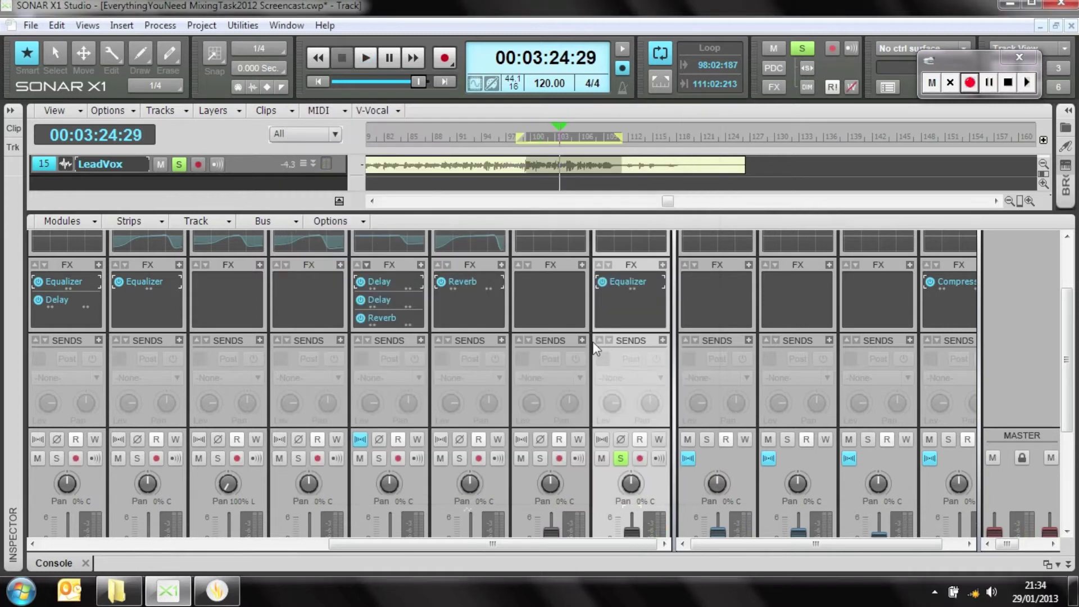
Step: Set EQ band 6 to a +2.9 dB boost at 2630 Hz and move the window aside
double_click(627, 282)
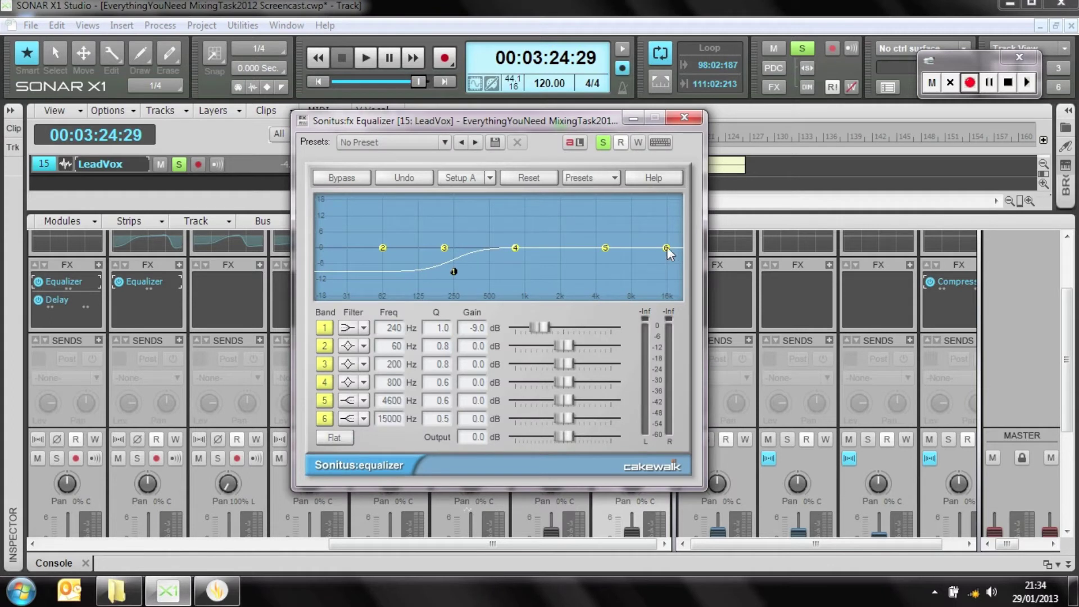
left_click_drag(666, 247, 585, 238)
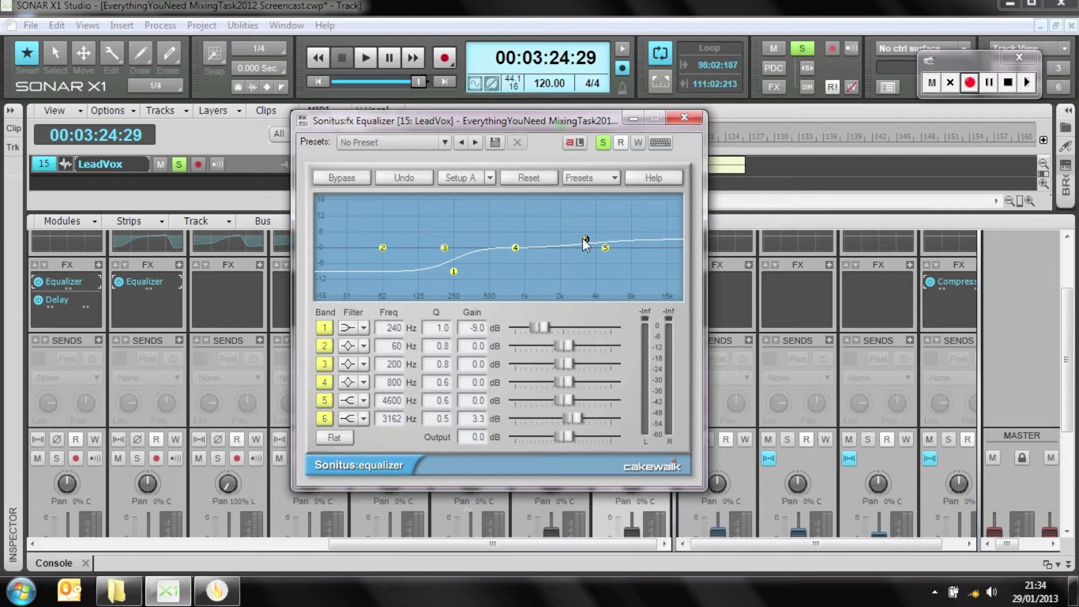
left_click_drag(583, 239, 576, 238)
key("space")
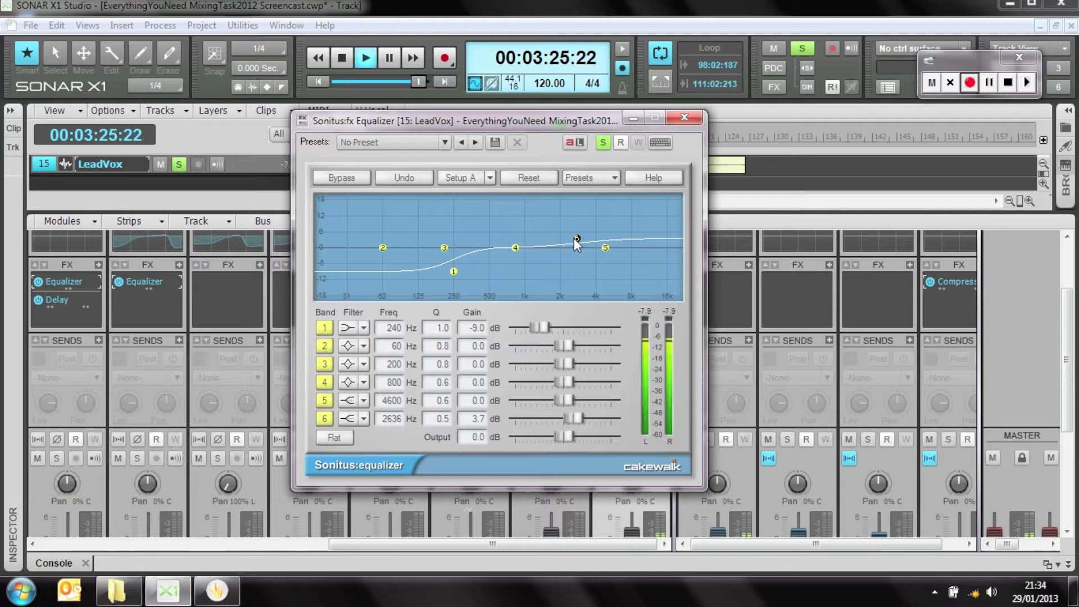
left_click_drag(575, 239, 574, 241)
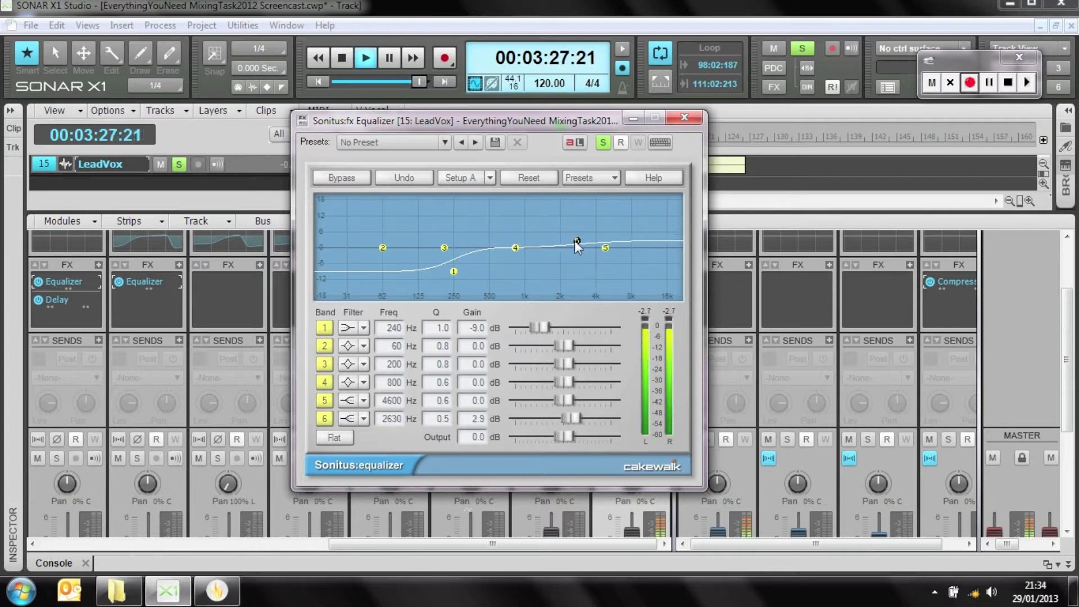
key("space")
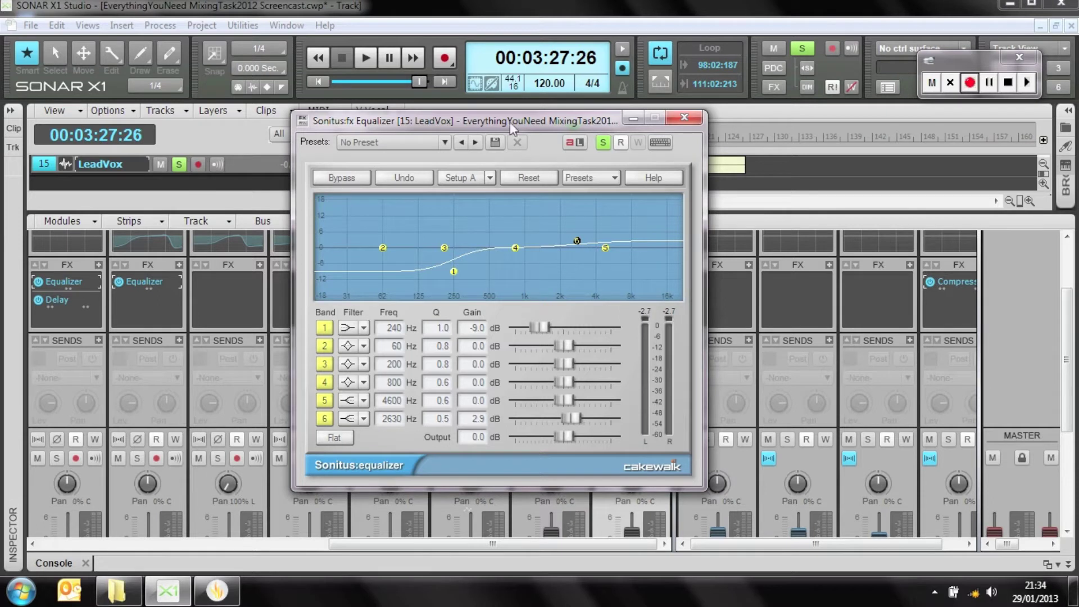
left_click_drag(510, 122, 298, 82)
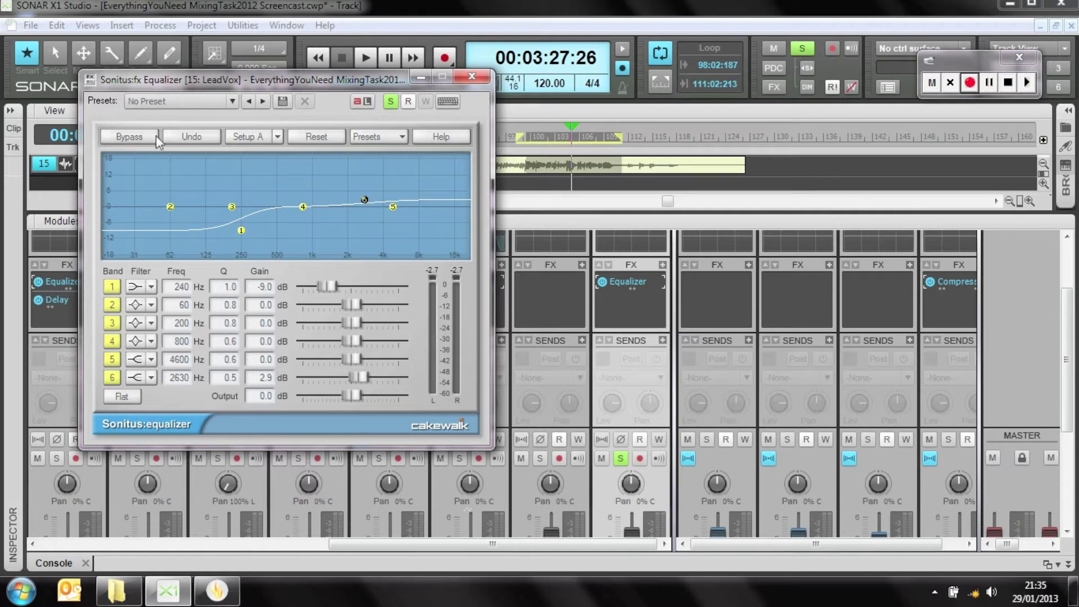
Step: Compare against bypass, then retune the EQ to a 155 Hz cut and +3.2 dB at 2624 Hz
key("space")
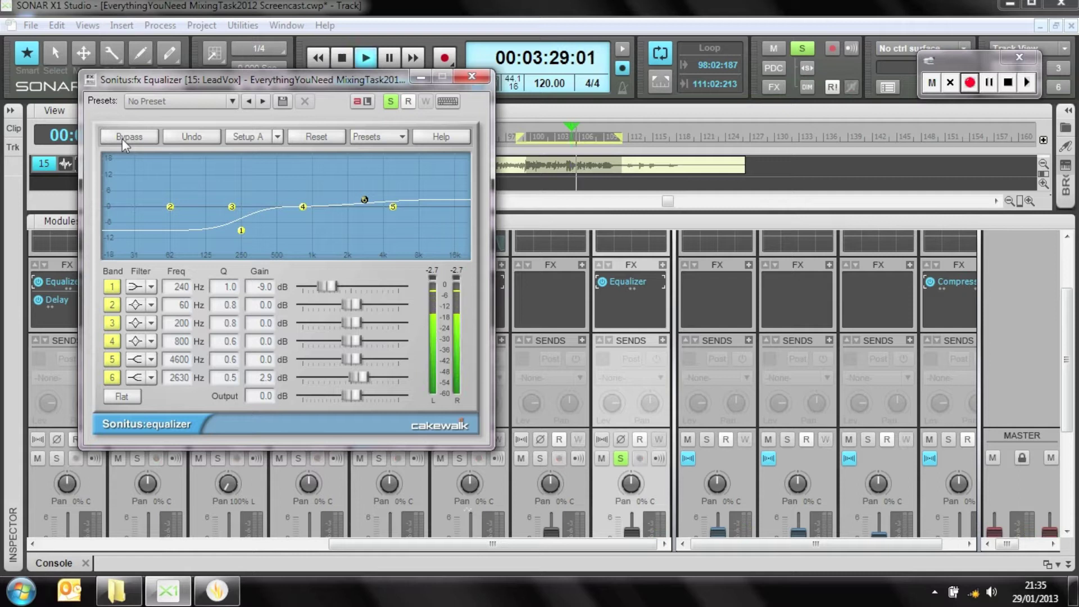
left_click(125, 139)
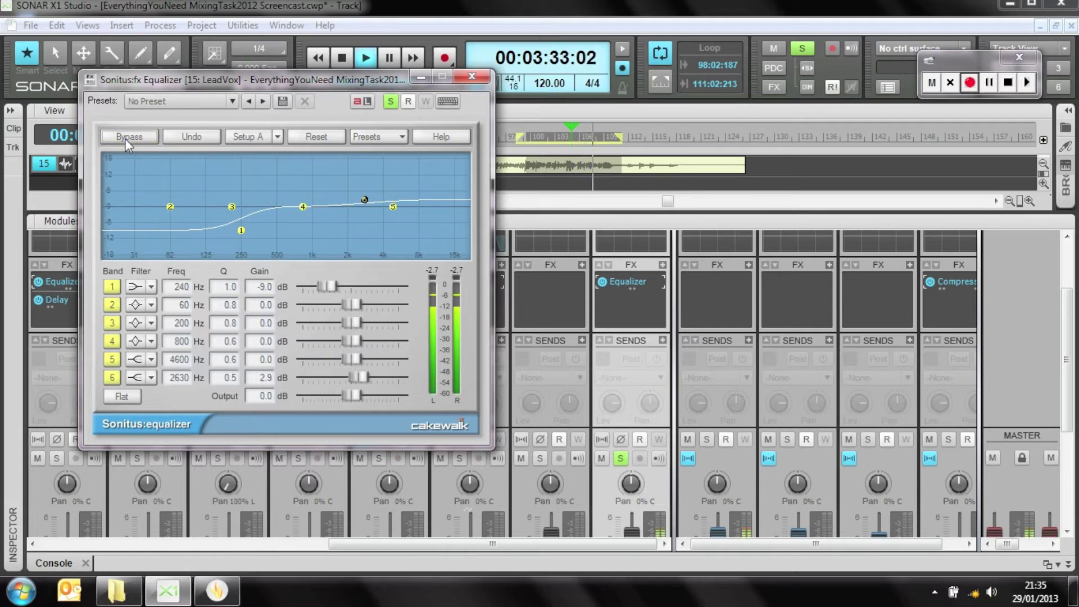
left_click(125, 138)
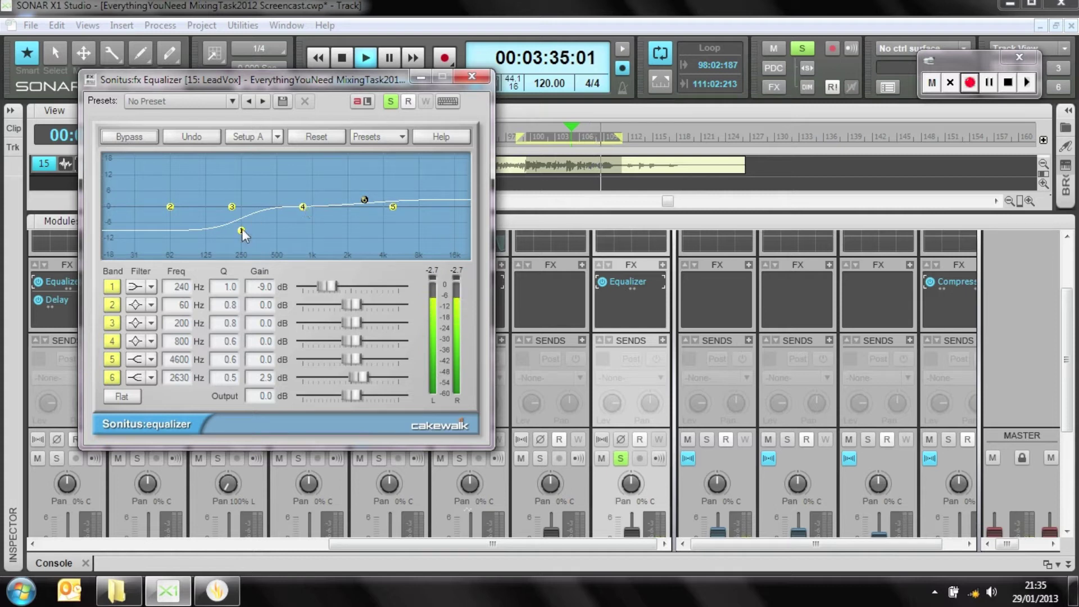
left_click_drag(242, 229, 220, 229)
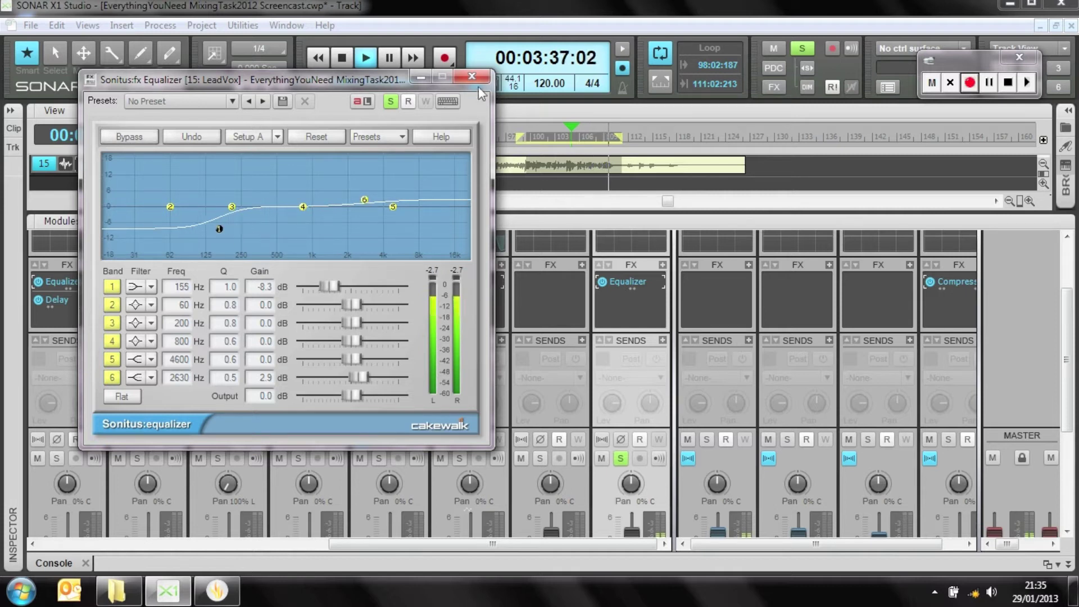
key("space")
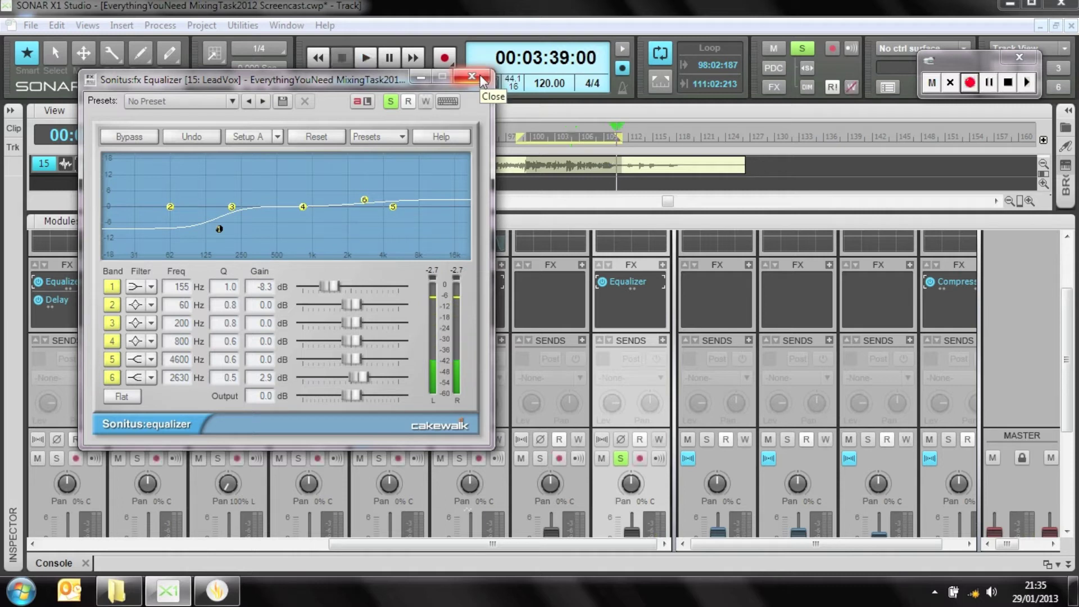
left_click_drag(364, 200, 362, 199)
key("space")
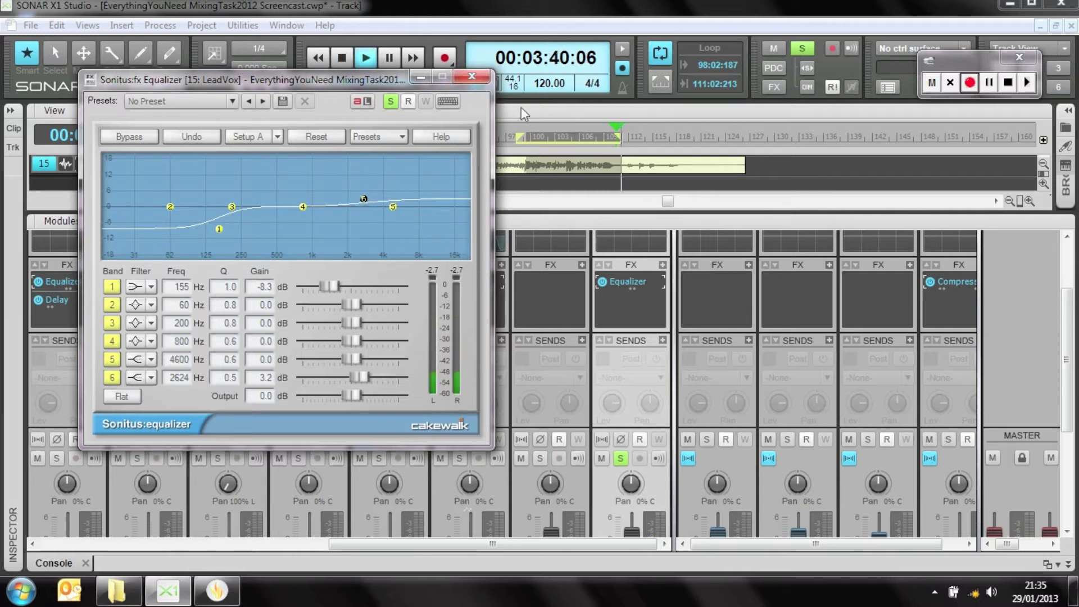
Step: Close the EQ, stop playback, and insert a Sonitus:fx Compressor after it on LeadVox
left_click(472, 77)
key("space")
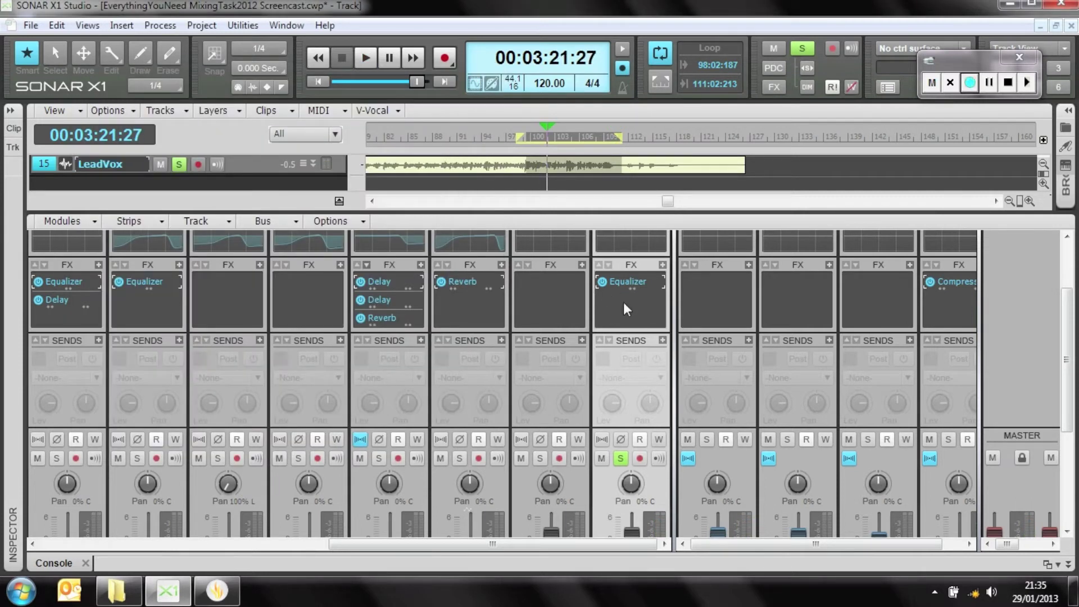
right_click(625, 305)
mouse_move(723, 488)
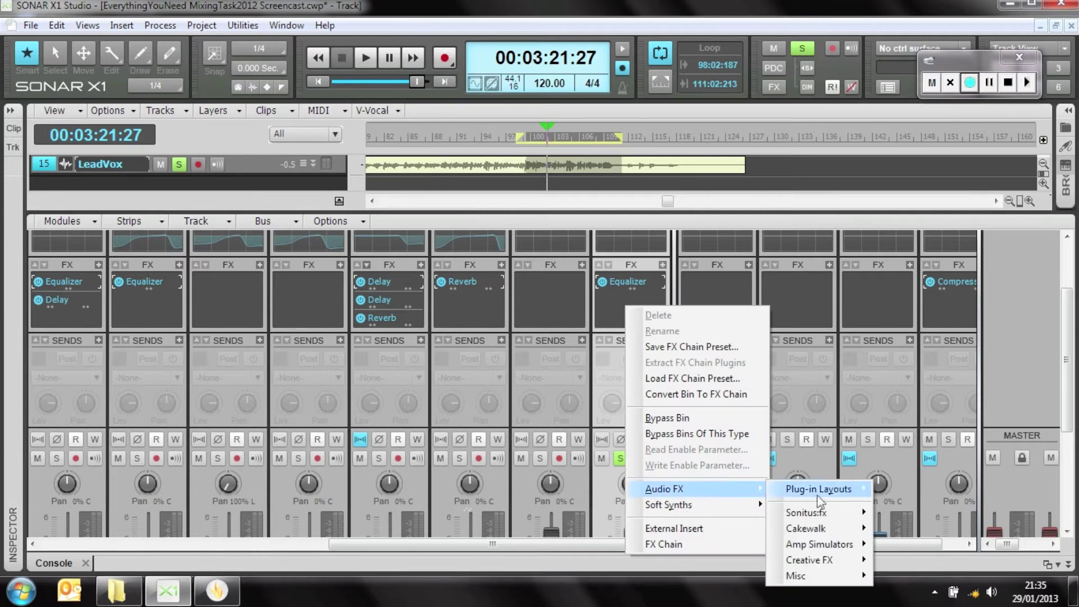
mouse_move(855, 519)
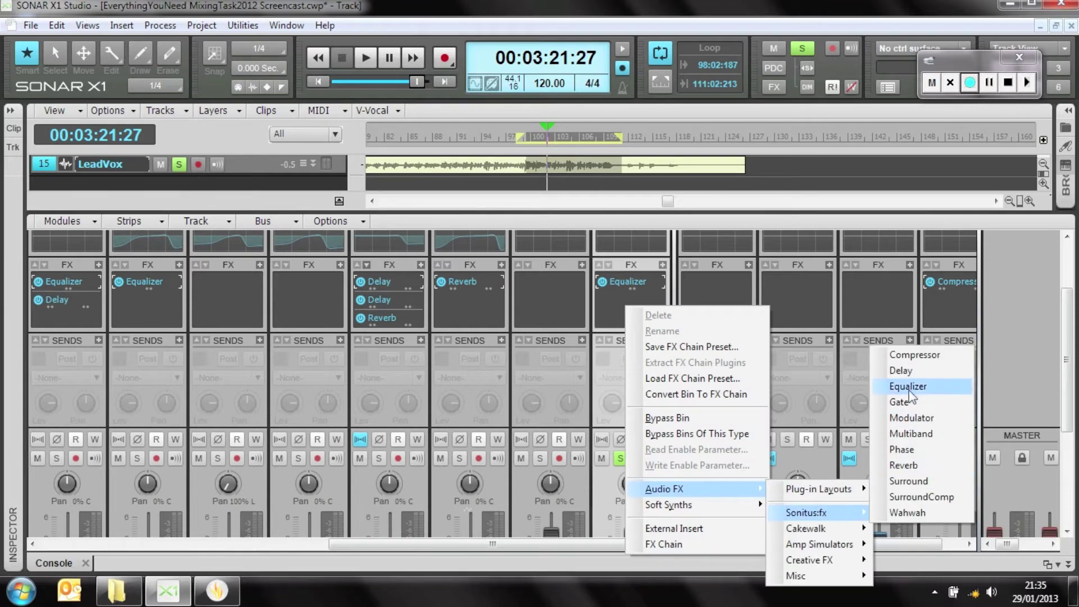
left_click(915, 351)
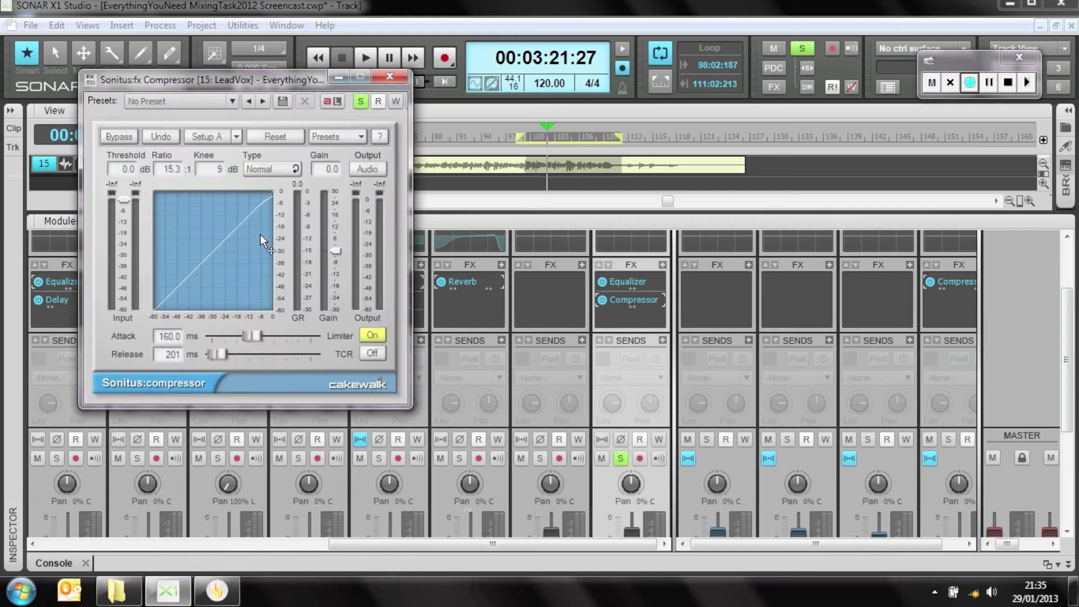
Step: Apply the Music Rock Vocals preset (-12 dB threshold, 6:1 ratio) to the compressor
left_click(348, 140)
mouse_move(368, 199)
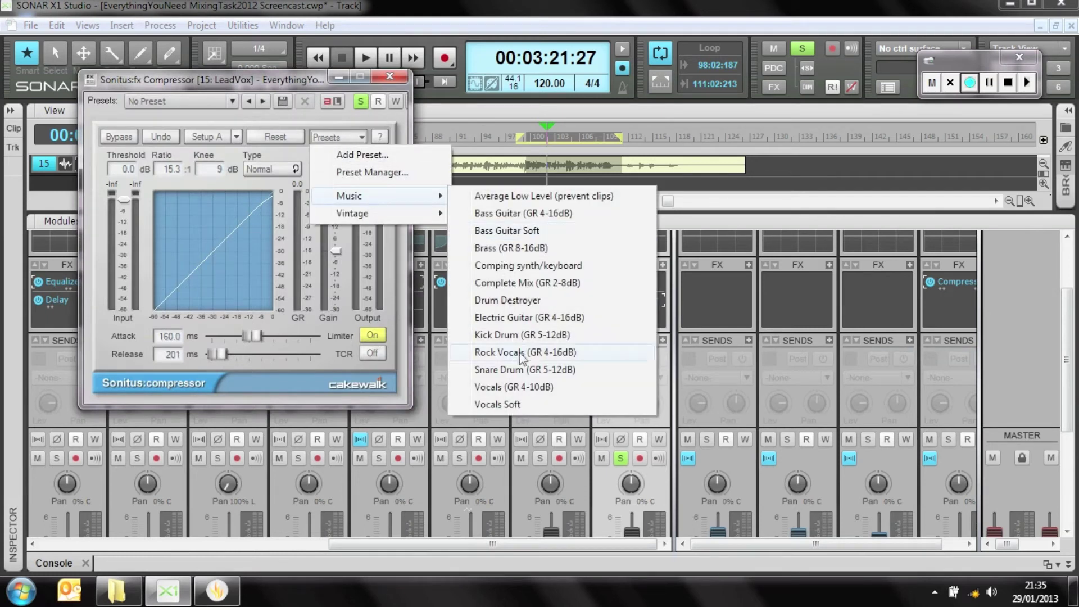
left_click(514, 386)
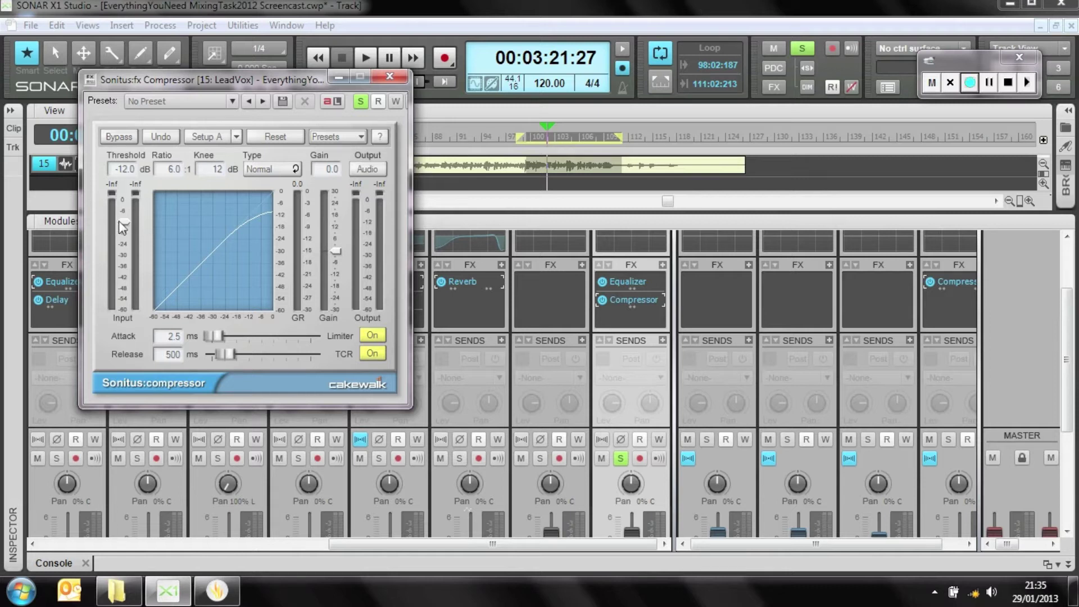
Step: Fine-tune the LeadVox compressor threshold to about -11.7 dB while listening
key("space")
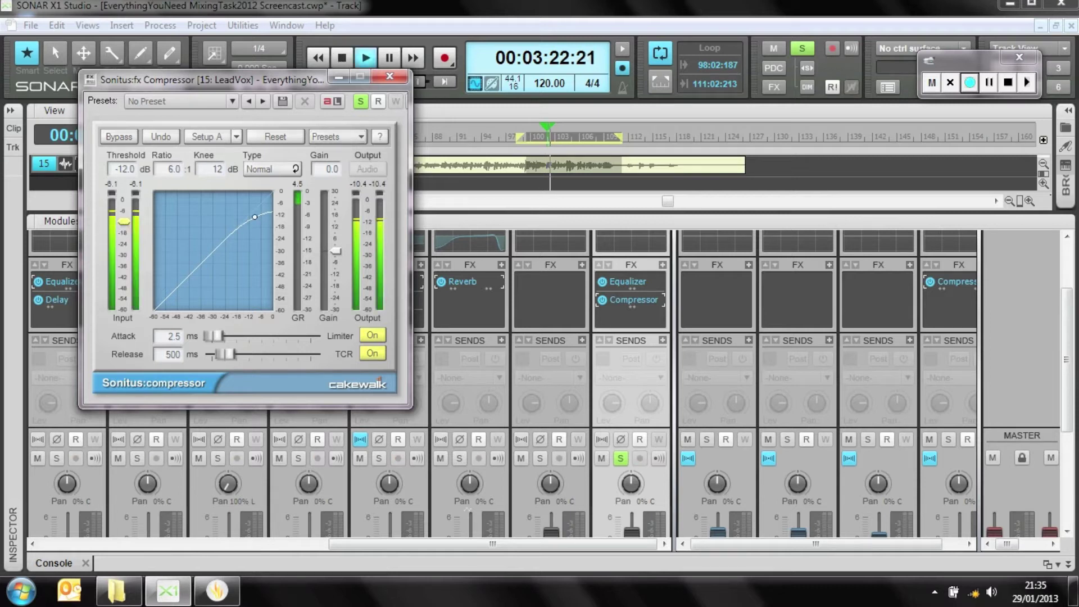
mouse_move(125, 227)
left_mouse_down()
mouse_move(122, 285)
mouse_move(123, 223)
left_mouse_up()
key("space")
key("space")
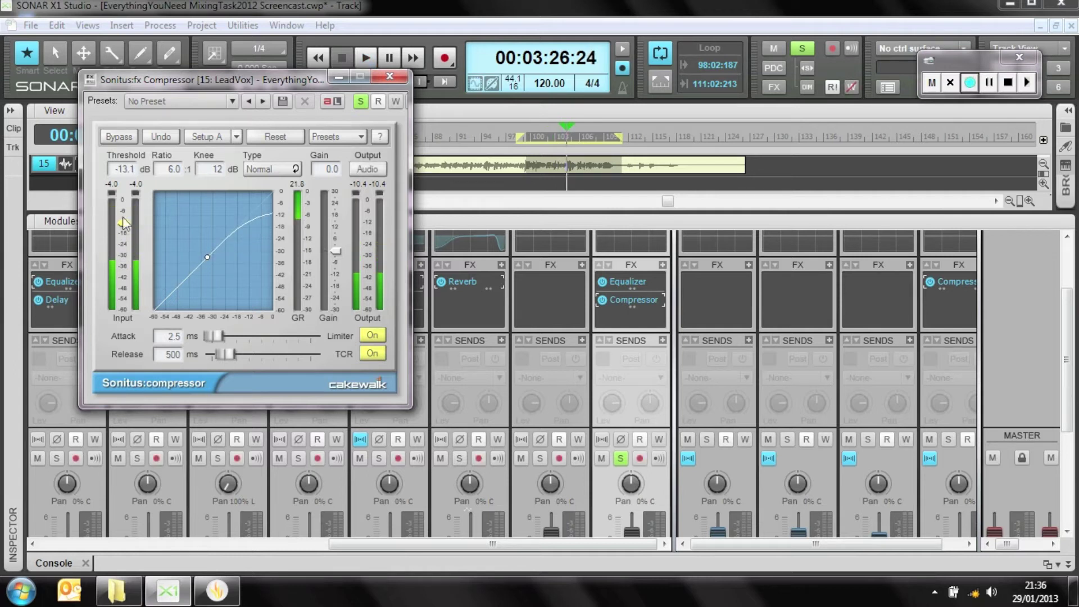
key("space")
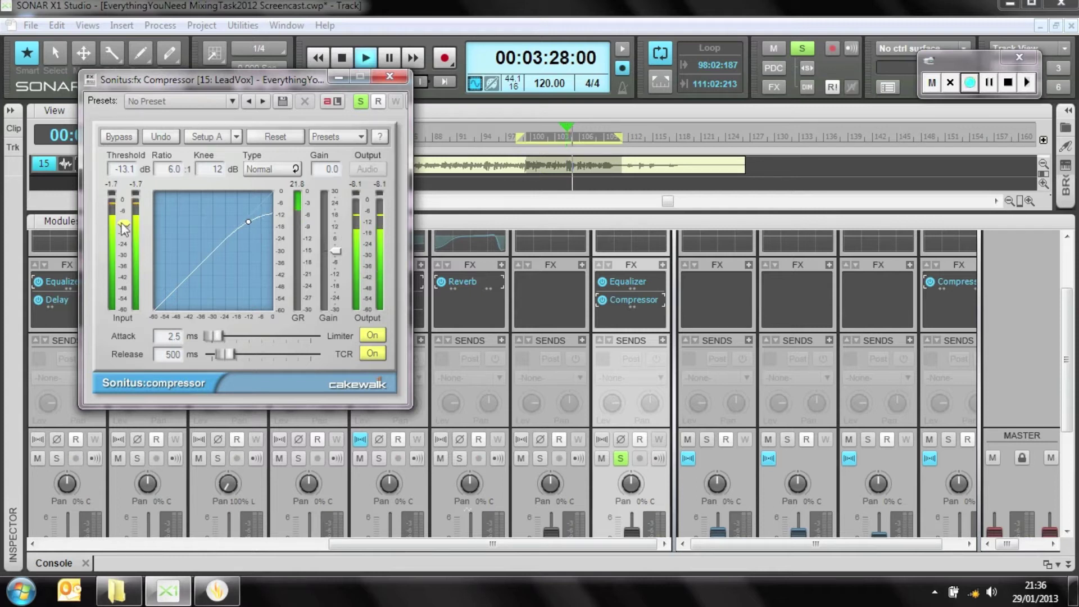
left_click_drag(123, 227, 124, 221)
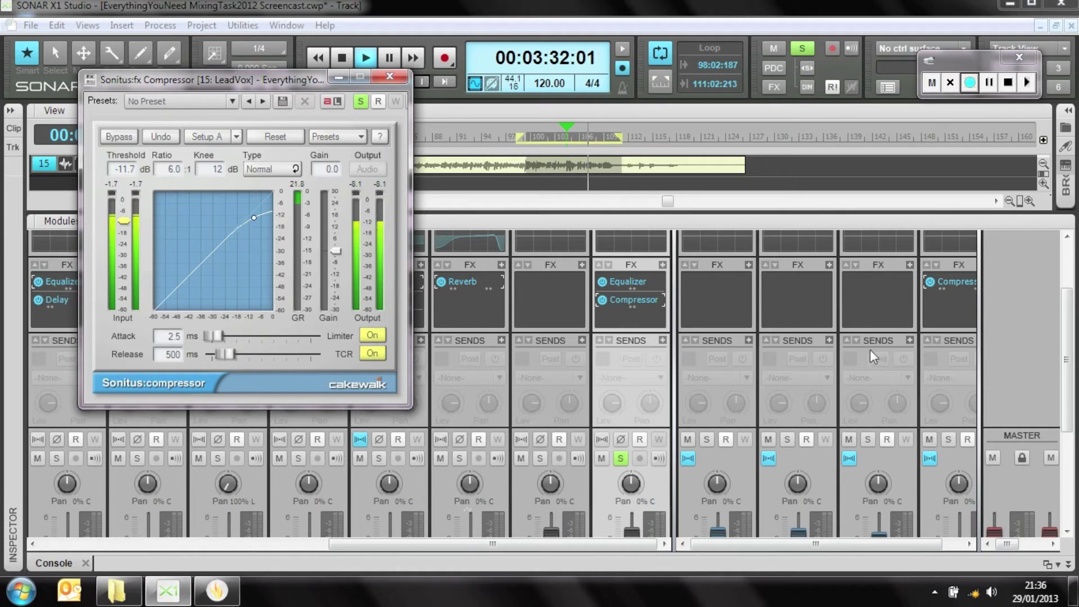
key("space")
Step: Raise the makeup gain to 5.3 dB and compare the compressor against bypass
scroll(958, 381, "down", 1)
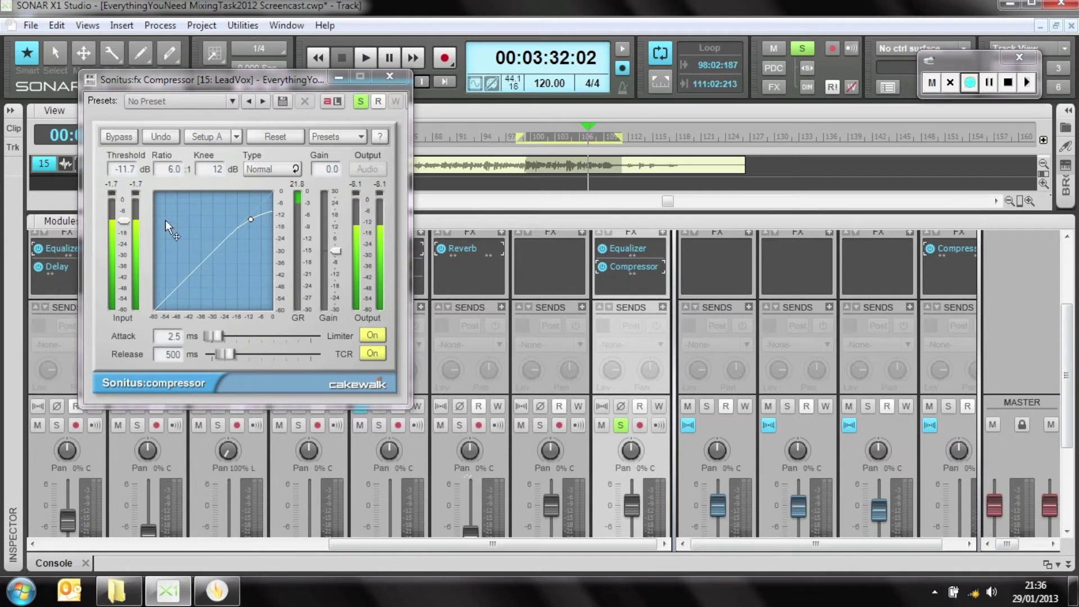
left_click_drag(334, 243, 337, 246)
key("space")
left_click(127, 137)
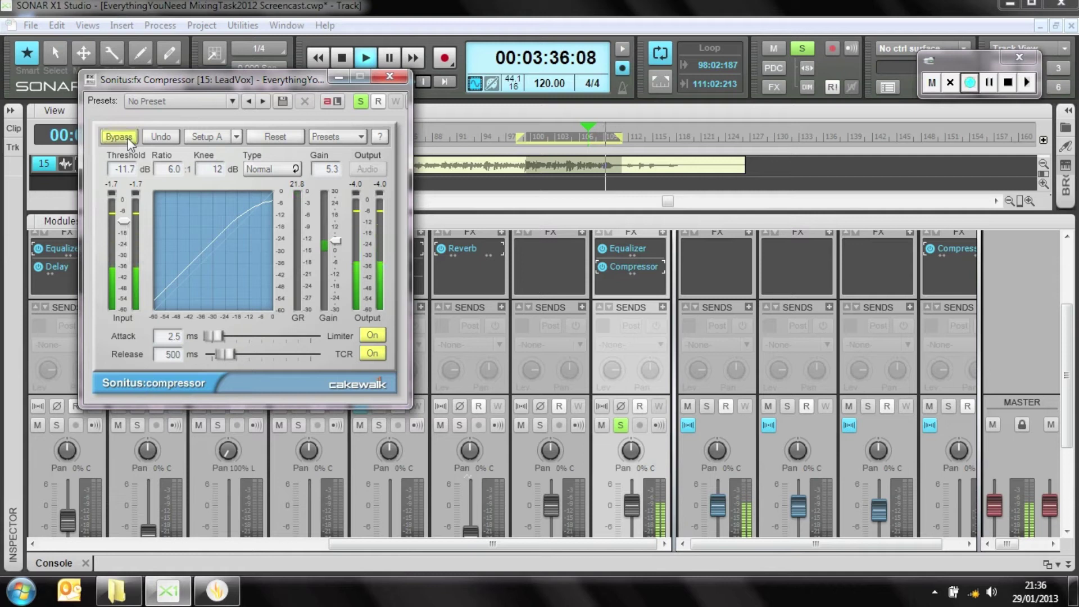
left_click(127, 137)
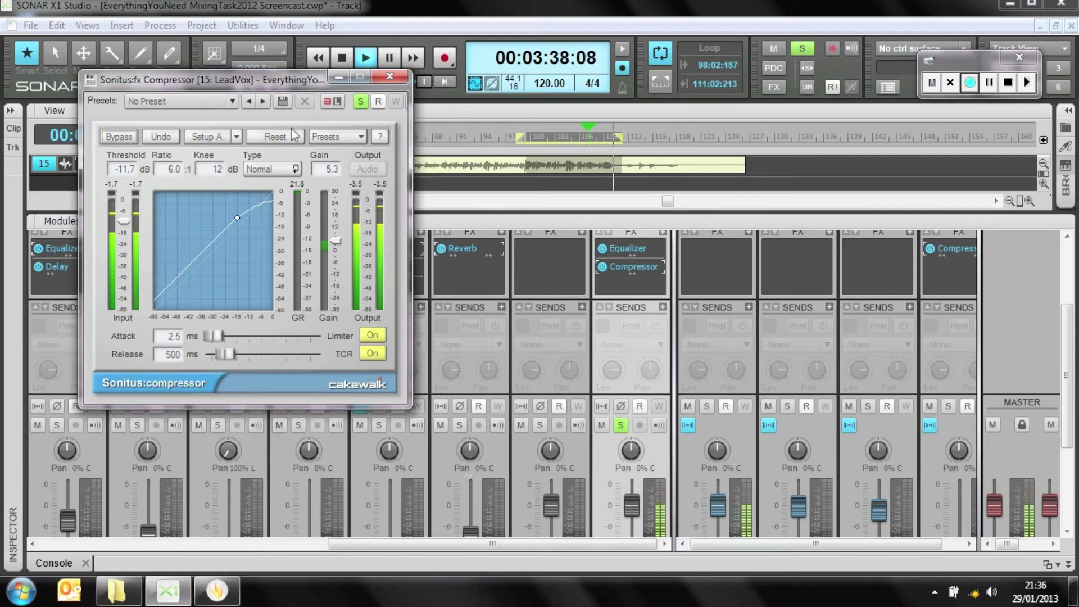
key("space")
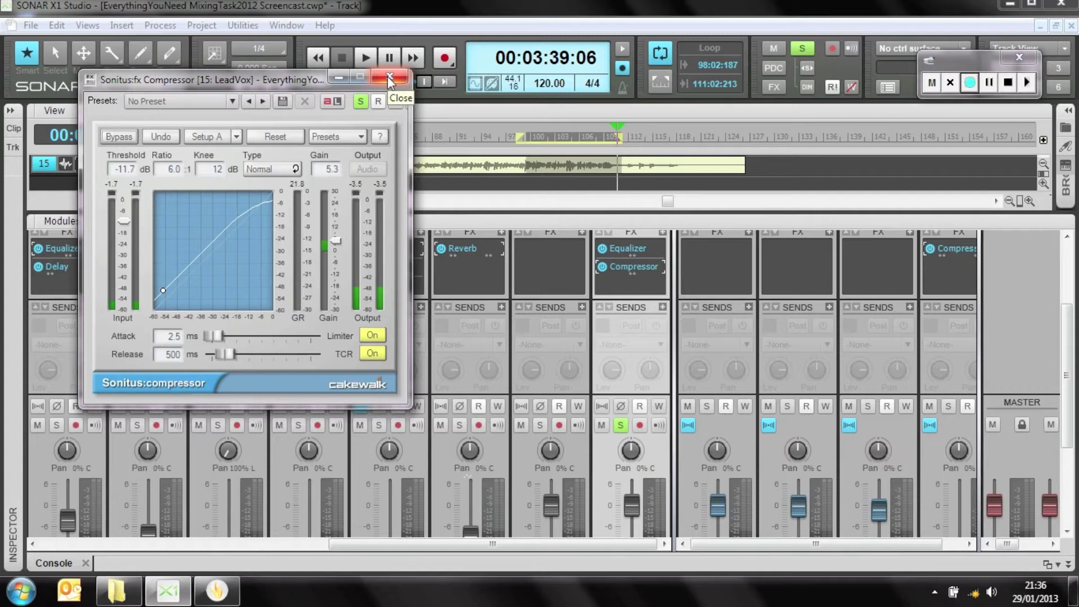
Step: Close the compressor and insert a Sonitus:fx Delay after it on LeadVox
left_click(390, 78)
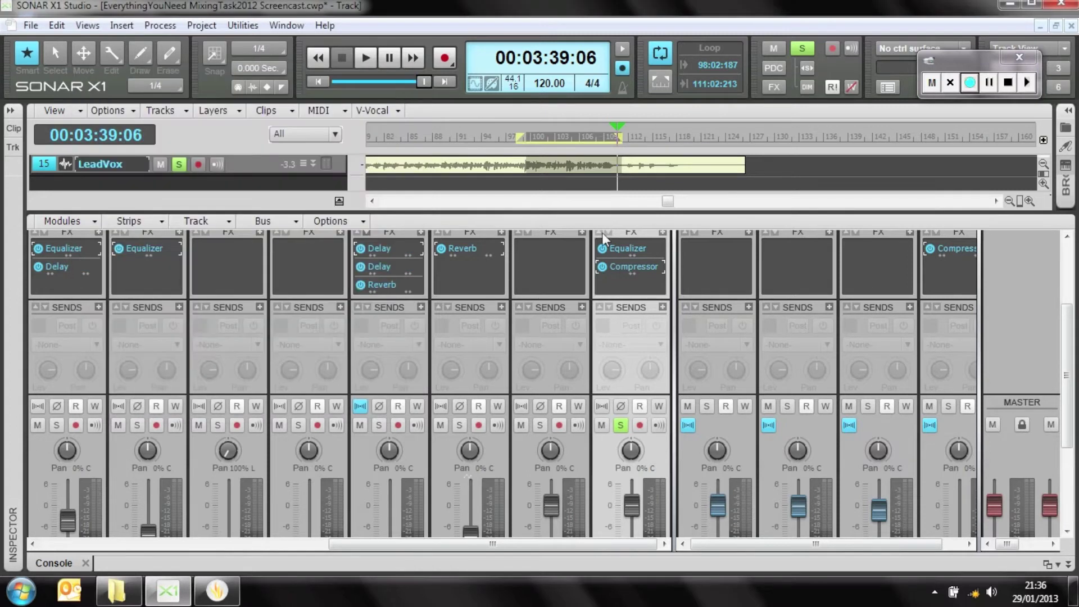
right_click(635, 281)
mouse_move(730, 466)
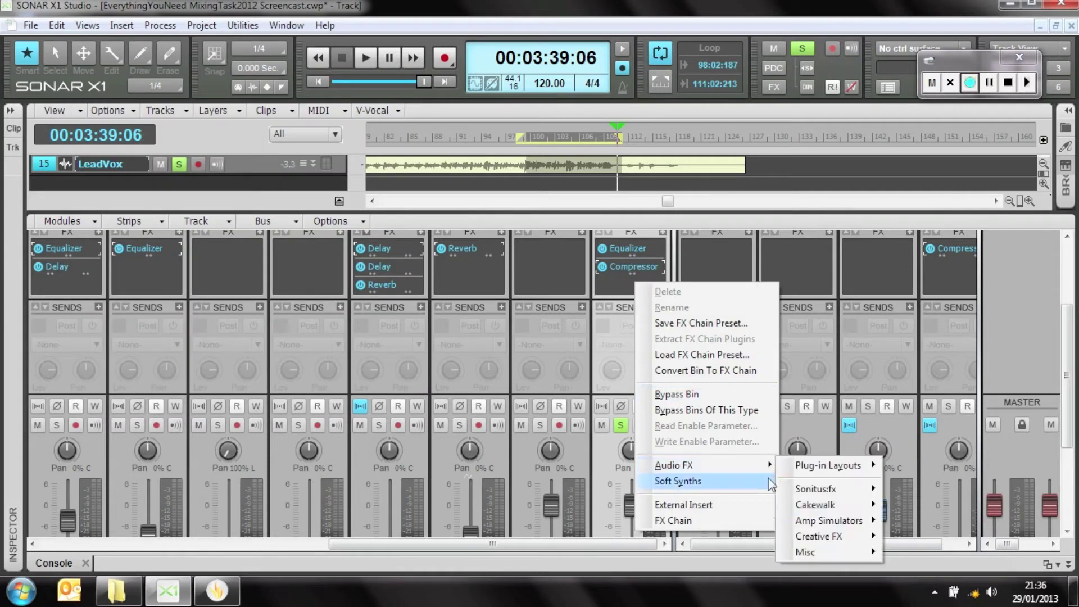
mouse_move(825, 489)
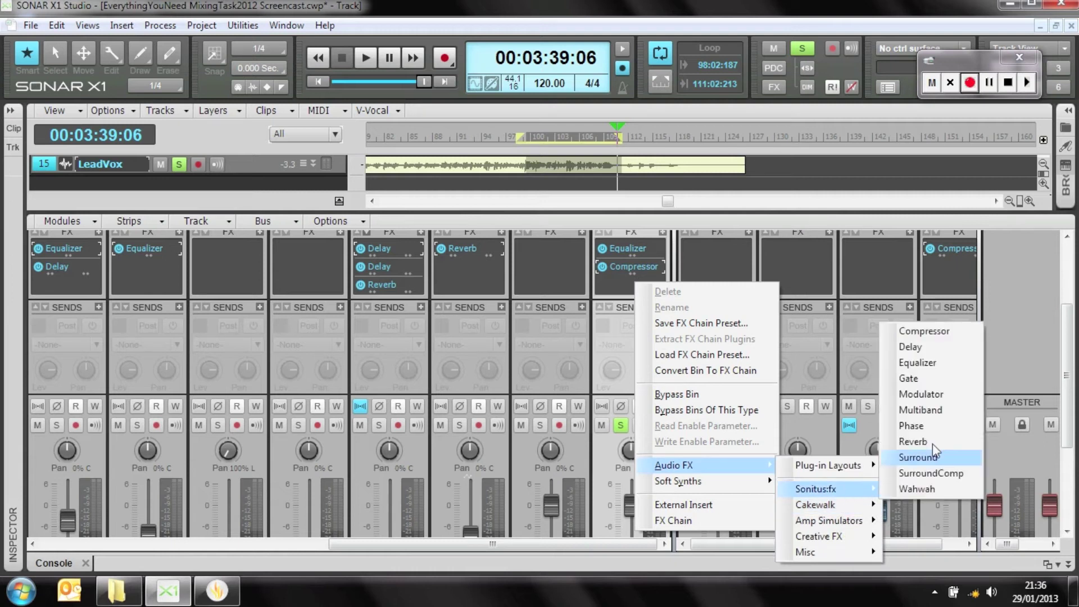
left_click(910, 347)
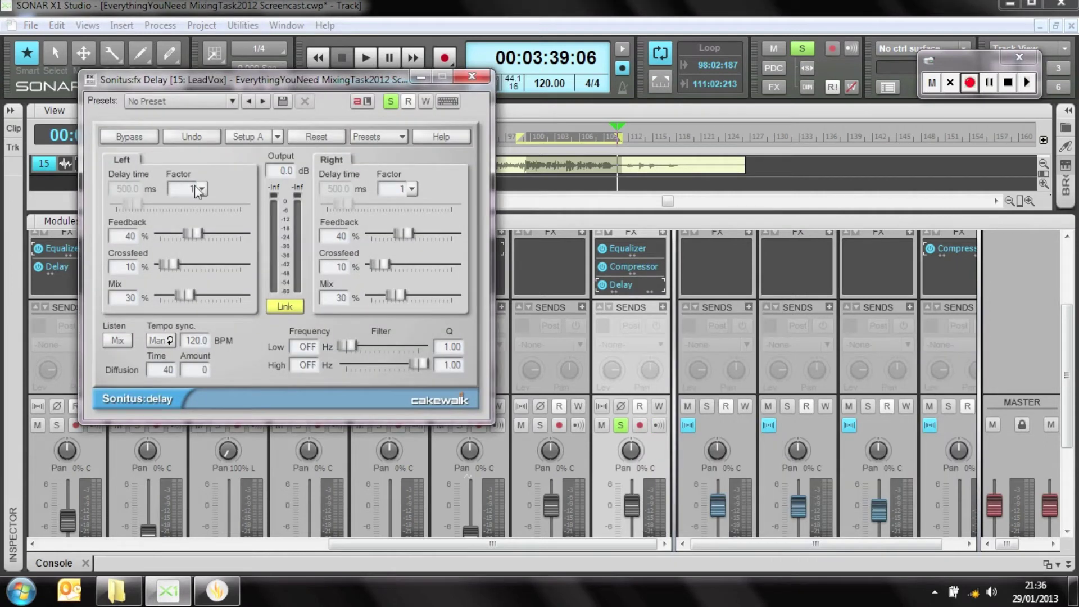
Step: Set both left and right delay time factors to 2/3 and lower the feedback
left_click(200, 189)
left_click(216, 381)
left_click(412, 189)
left_click(419, 376)
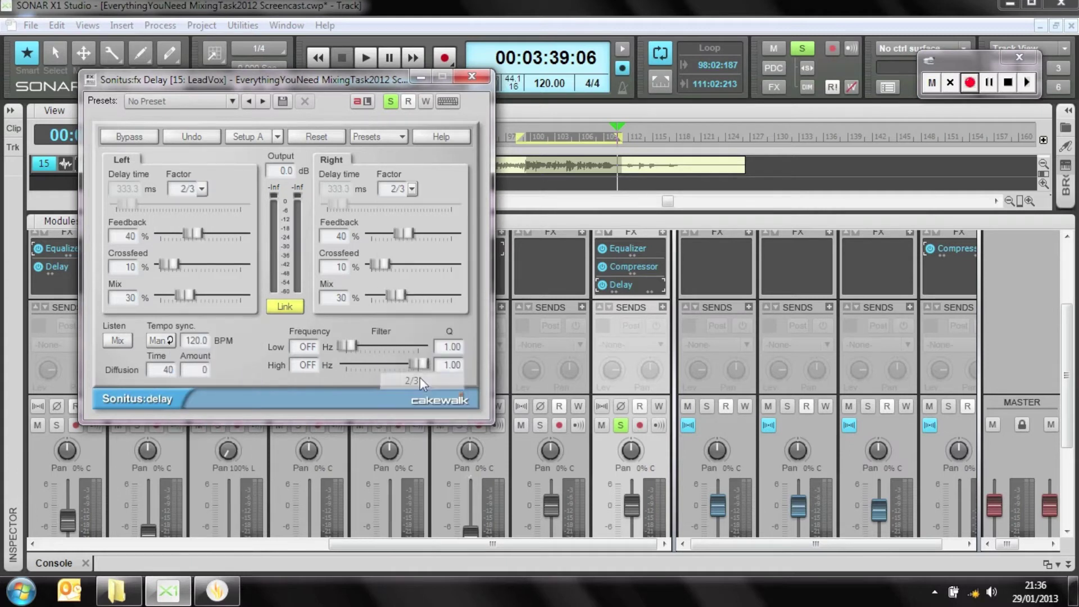
left_click_drag(404, 233, 383, 298)
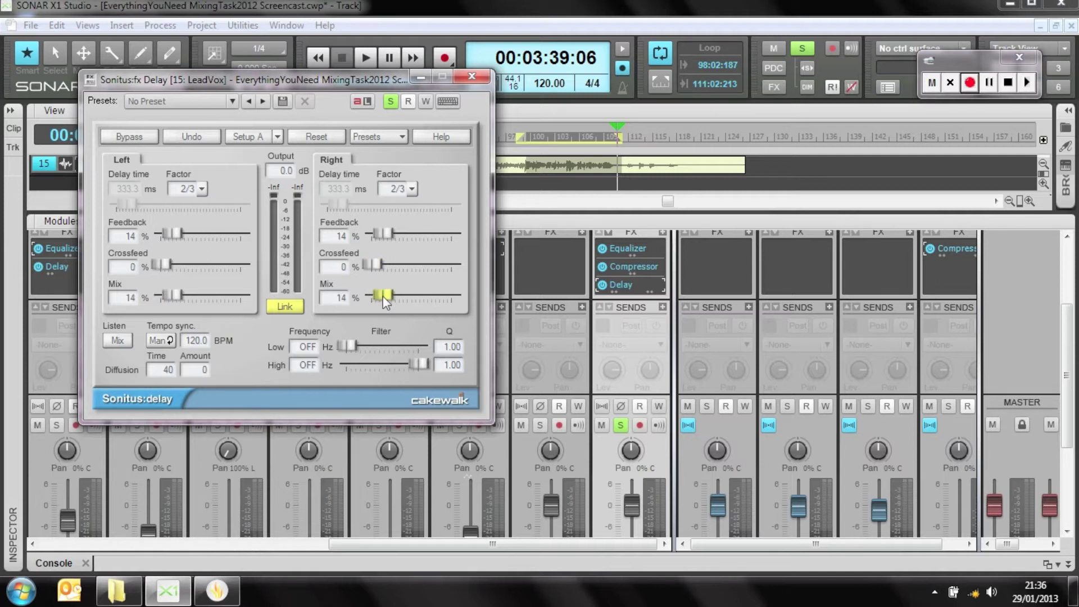
Step: Audition from an earlier point while trimming delay feedback to 3% and mix to 1%
left_click(539, 140)
key("space")
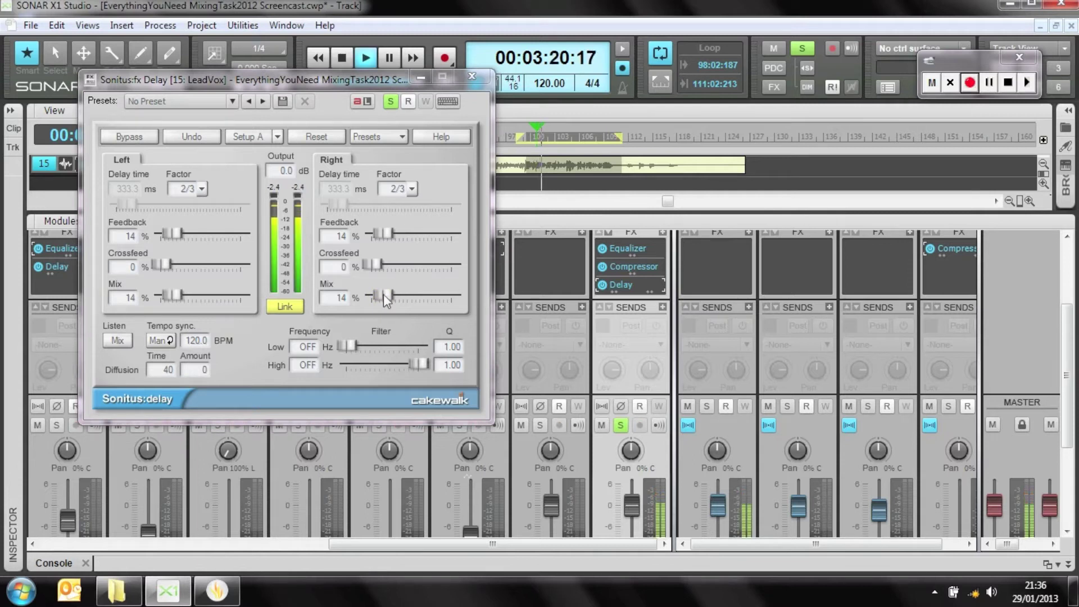
left_click_drag(383, 294, 377, 295)
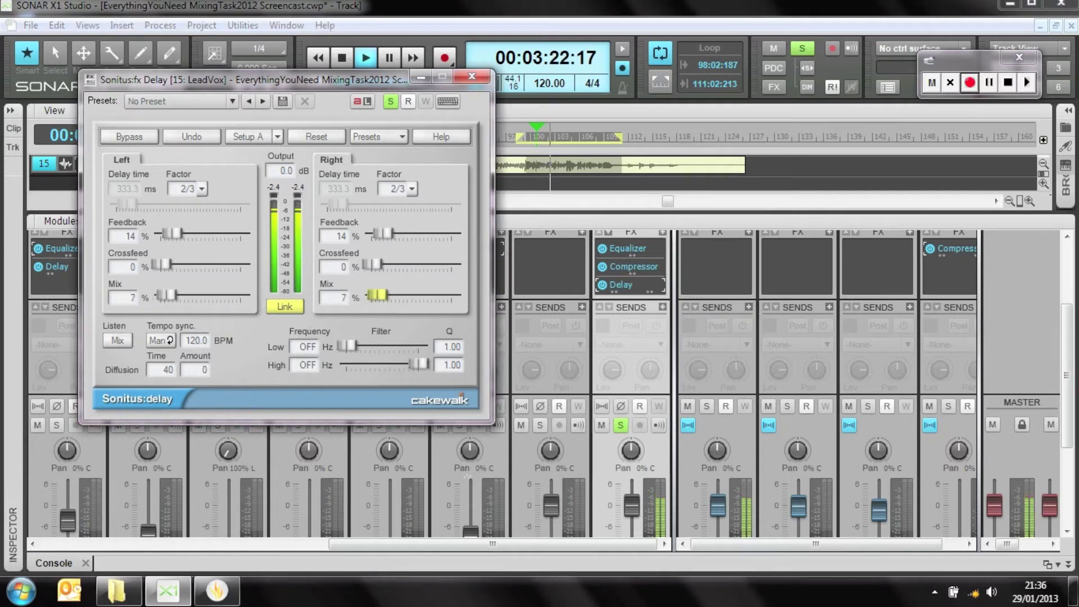
left_click_drag(384, 234, 374, 233)
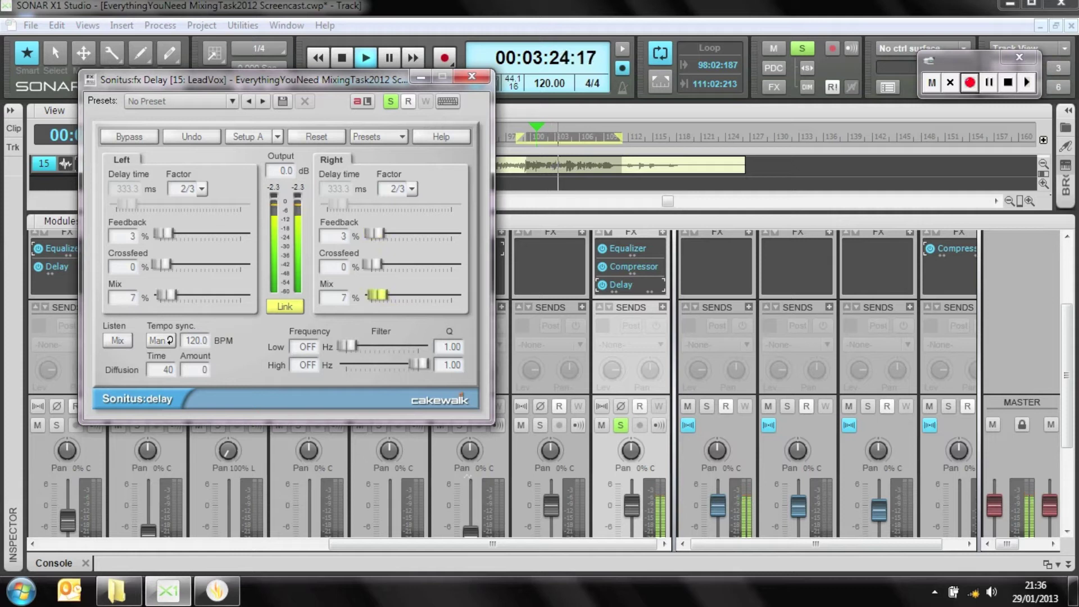
left_click_drag(378, 295, 373, 296)
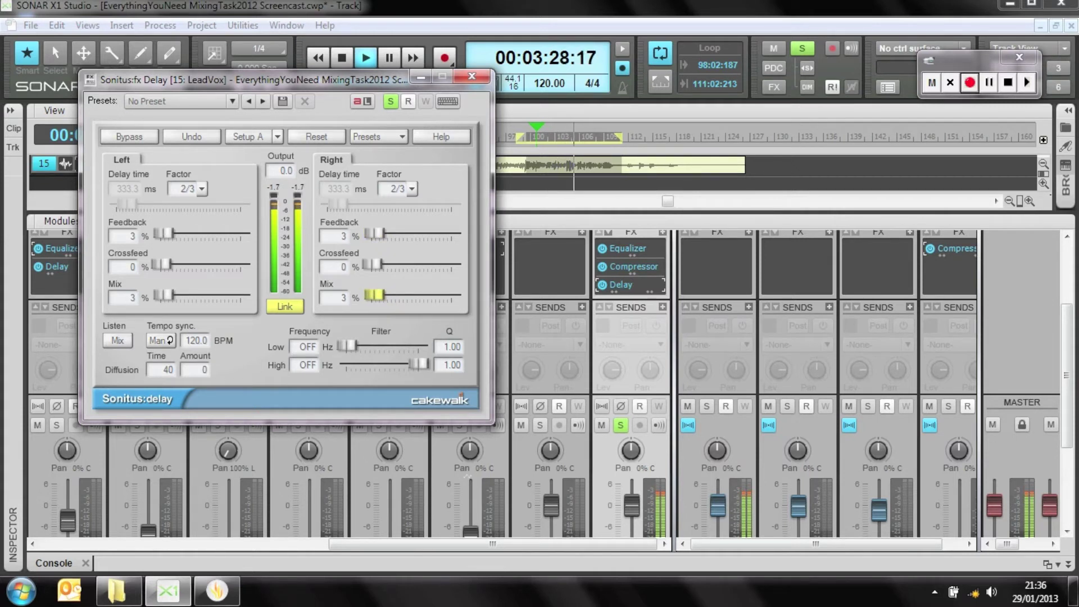
left_click_drag(374, 295, 372, 296)
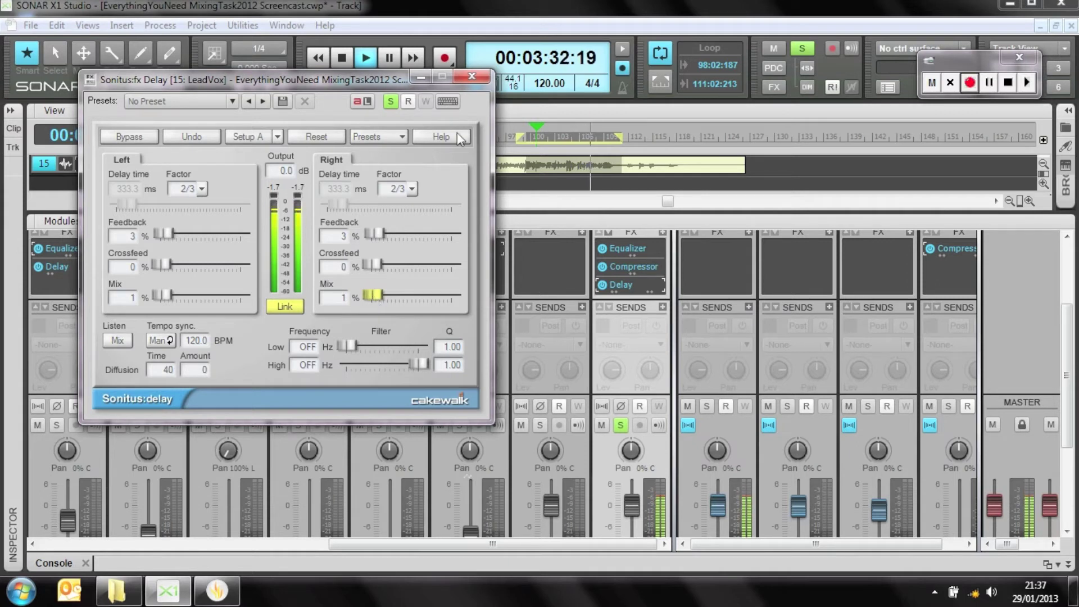
key("space")
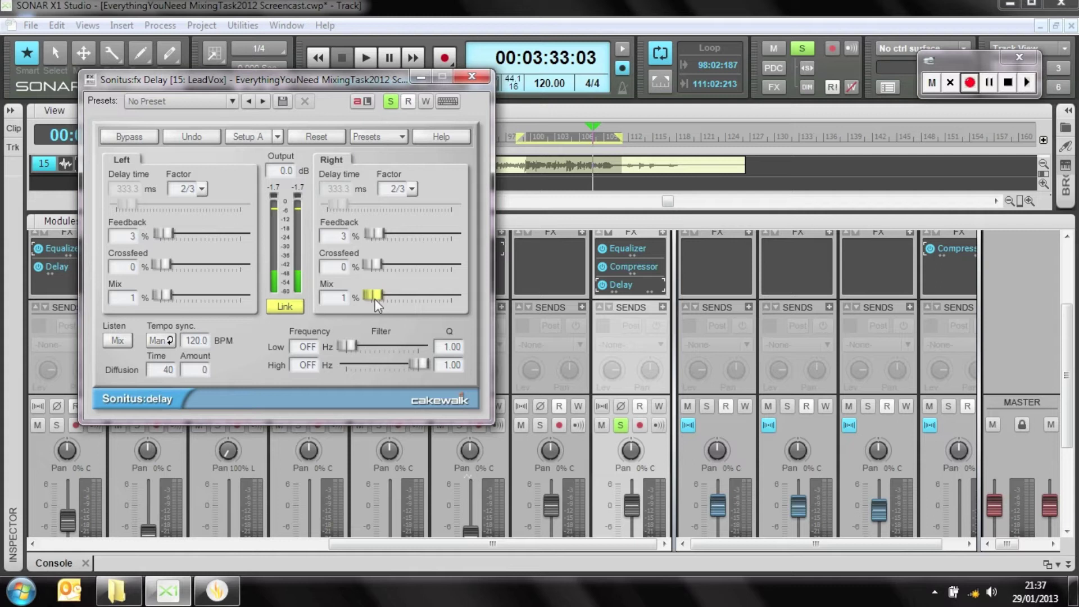
Step: Close the Delay and insert a Sonitus:fx Reverb after it on LeadVox
left_click(472, 77)
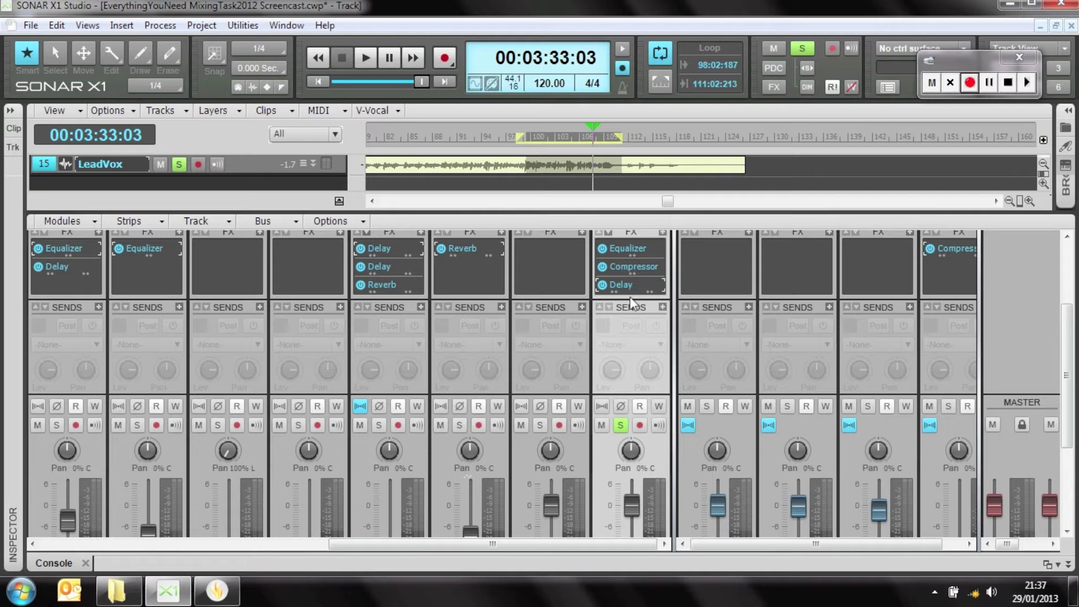
left_click(663, 235)
mouse_move(697, 237)
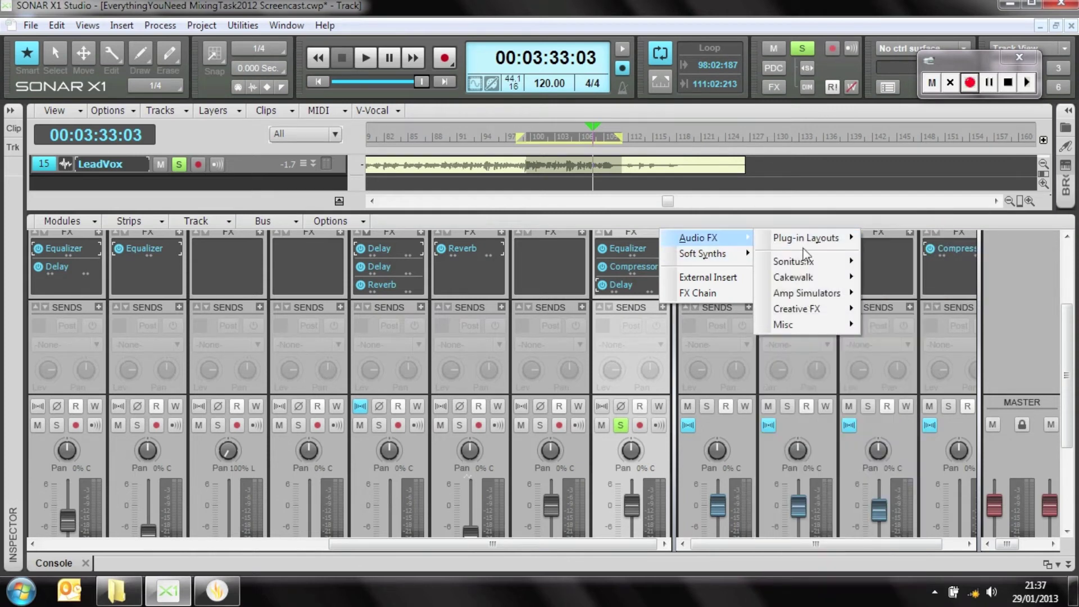
mouse_move(814, 265)
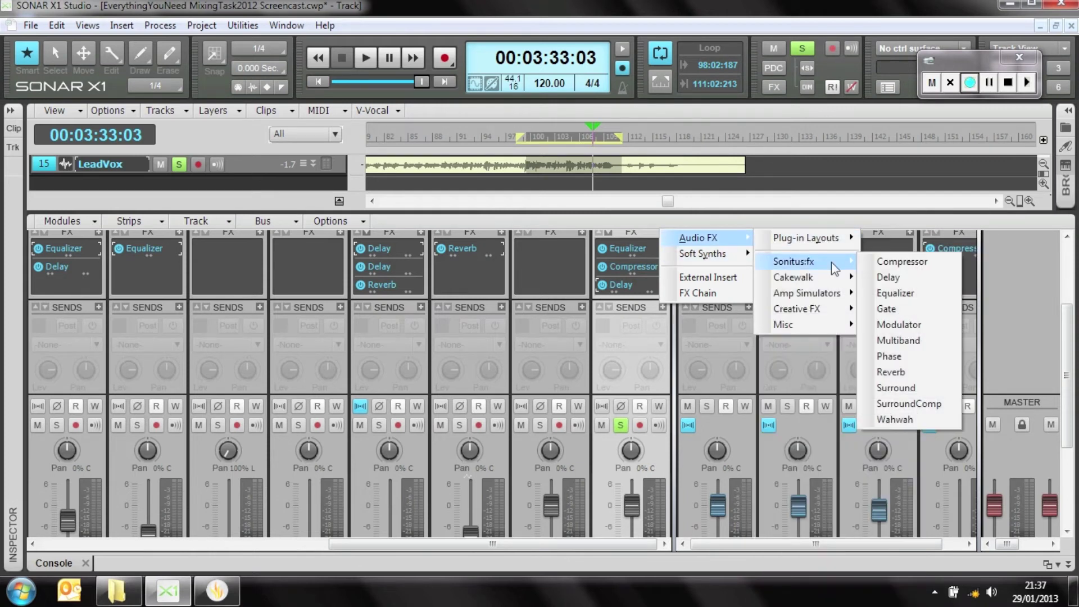
left_click(912, 373)
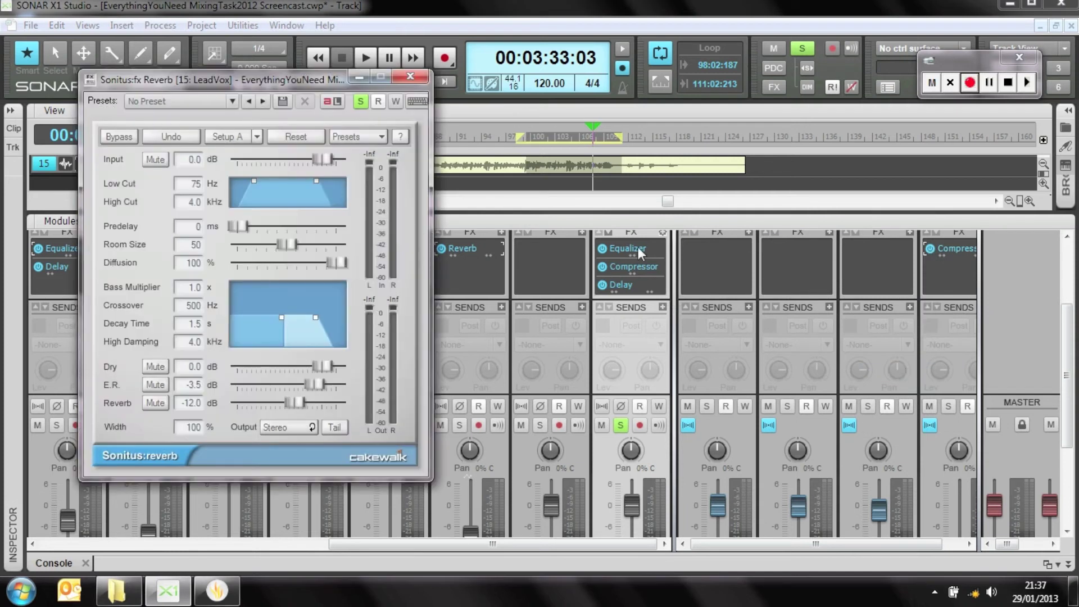
Step: Return focus to the project and audition the vocal reverb
left_click(607, 232)
key("space")
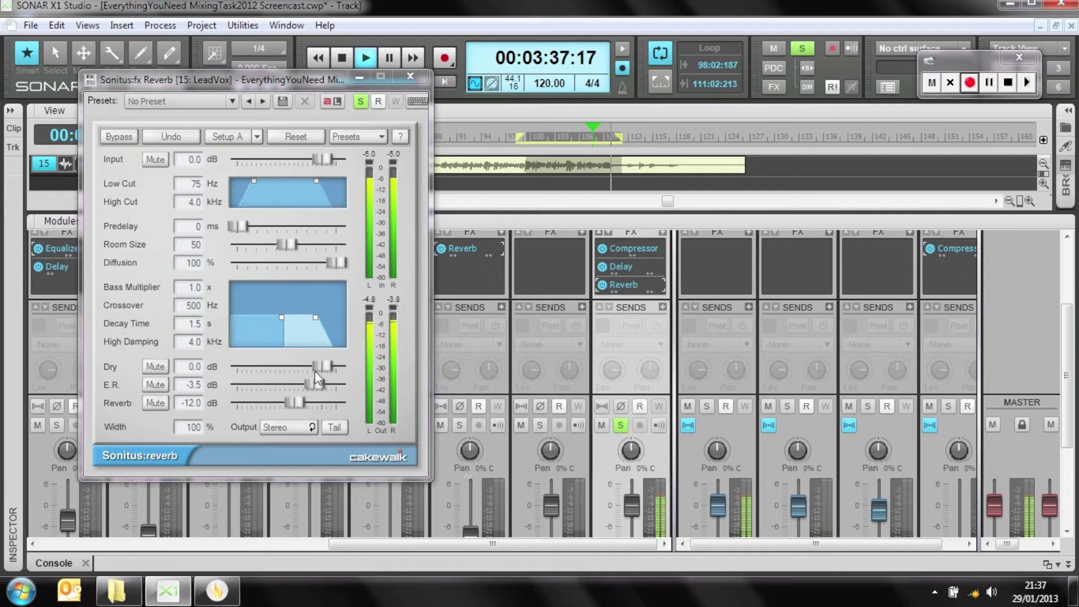
key("space")
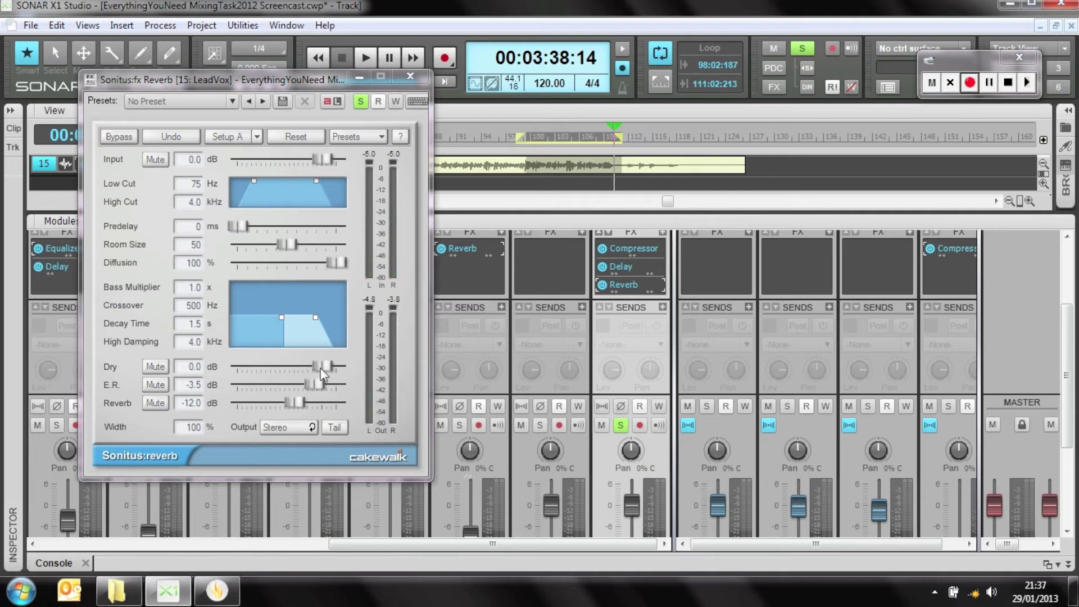
Step: Audition the LeadVox reverb fully wet: dry down to -33.7 dB, reverb level up to -1.0 dB
left_click_drag(321, 368, 243, 367)
key("space")
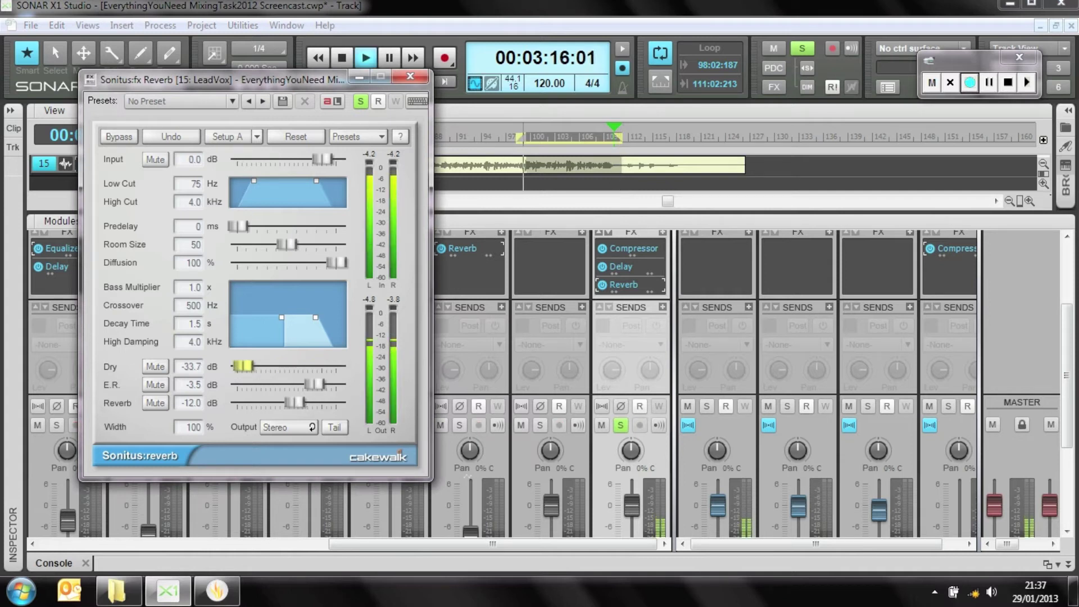
left_click_drag(294, 403, 319, 403)
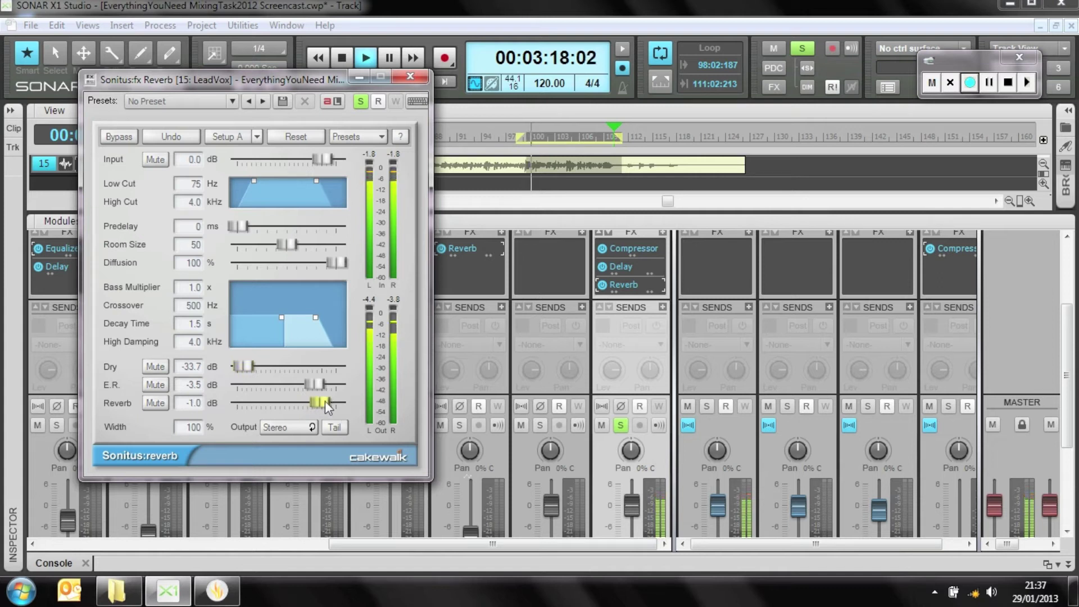
key("space")
Step: Restore the dry level to 0.0 dB and settle the reverb level at -20.2 dB during playback
left_click_drag(243, 366, 235, 392)
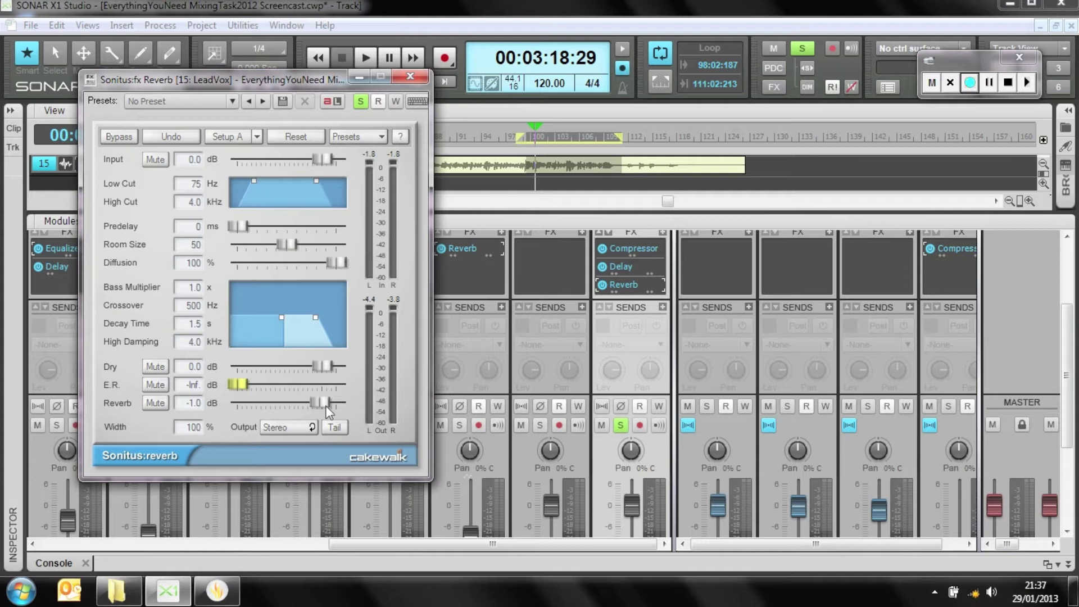
left_click_drag(322, 405, 276, 409)
key("space")
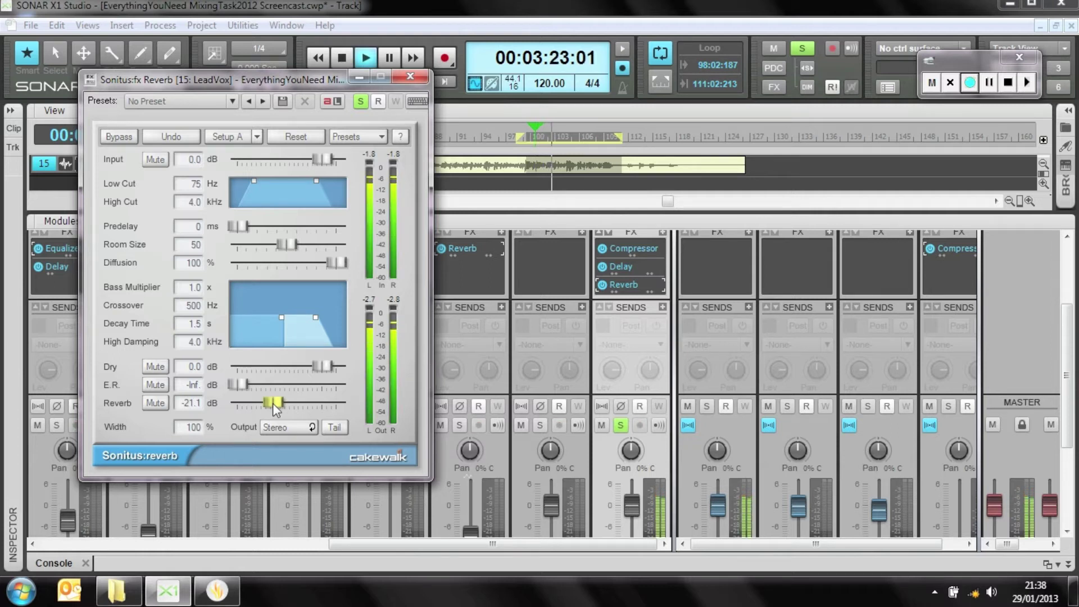
left_click_drag(272, 403, 275, 403)
key("space")
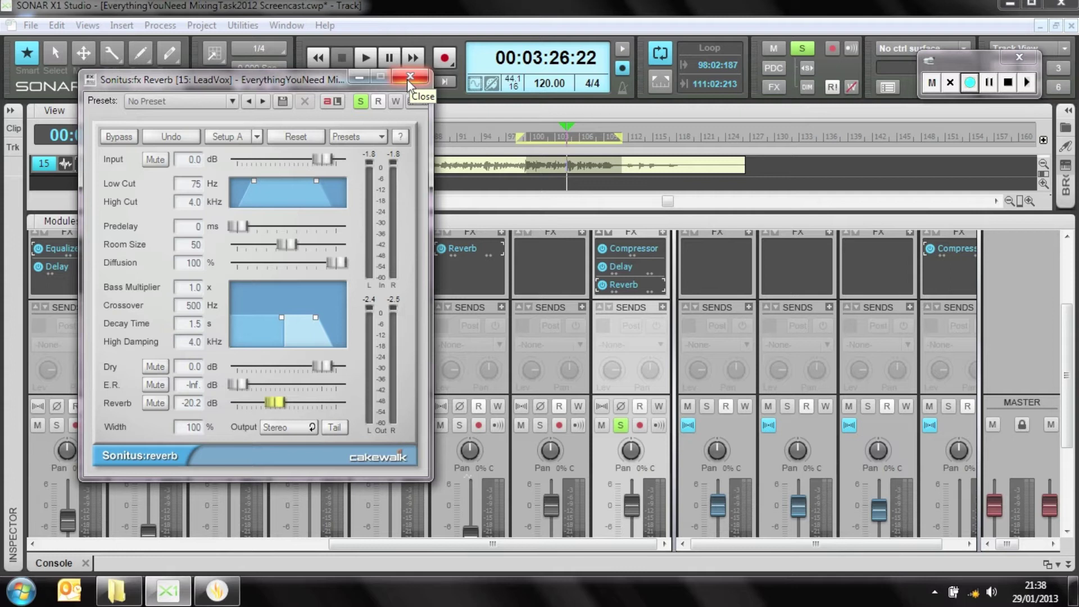
Step: Solo HarmonyVocals and copy the LeadVox Equalizer onto its FX bin
left_click(407, 79)
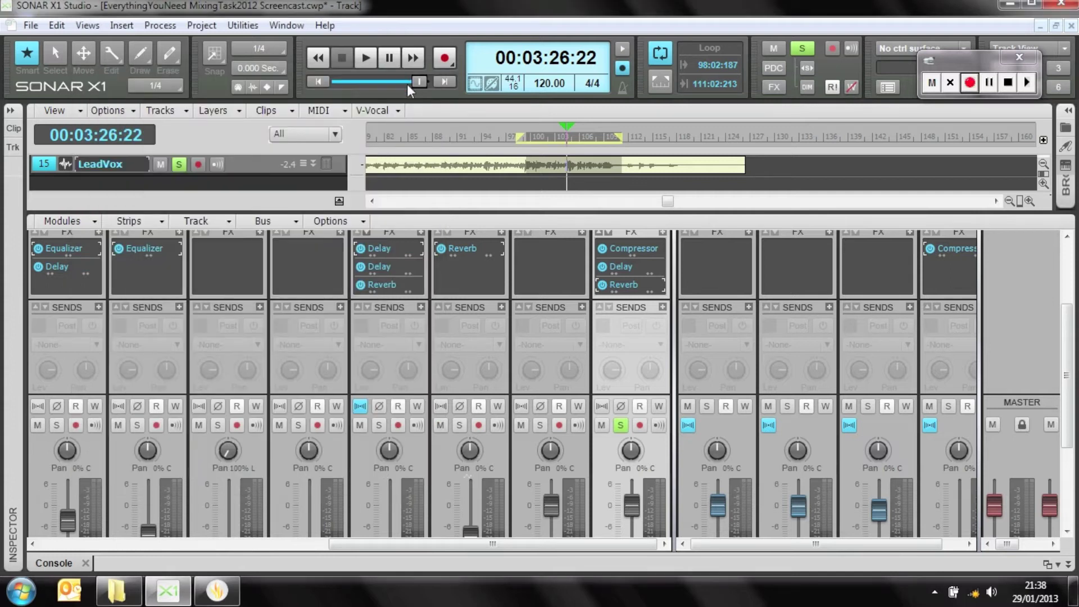
left_click(539, 425)
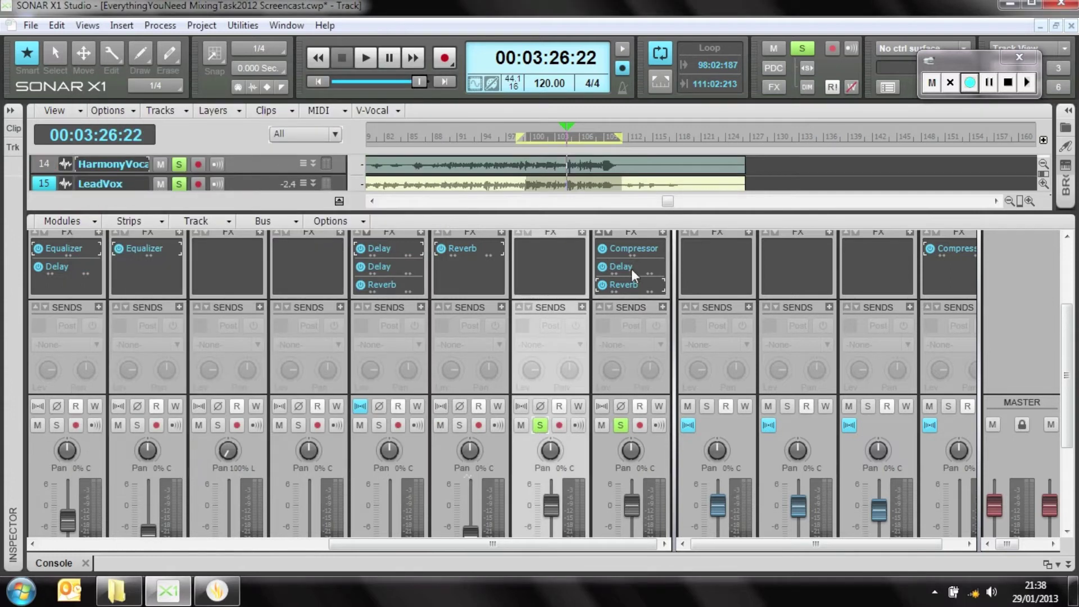
scroll(631, 269, "up", 1)
double_click(613, 276)
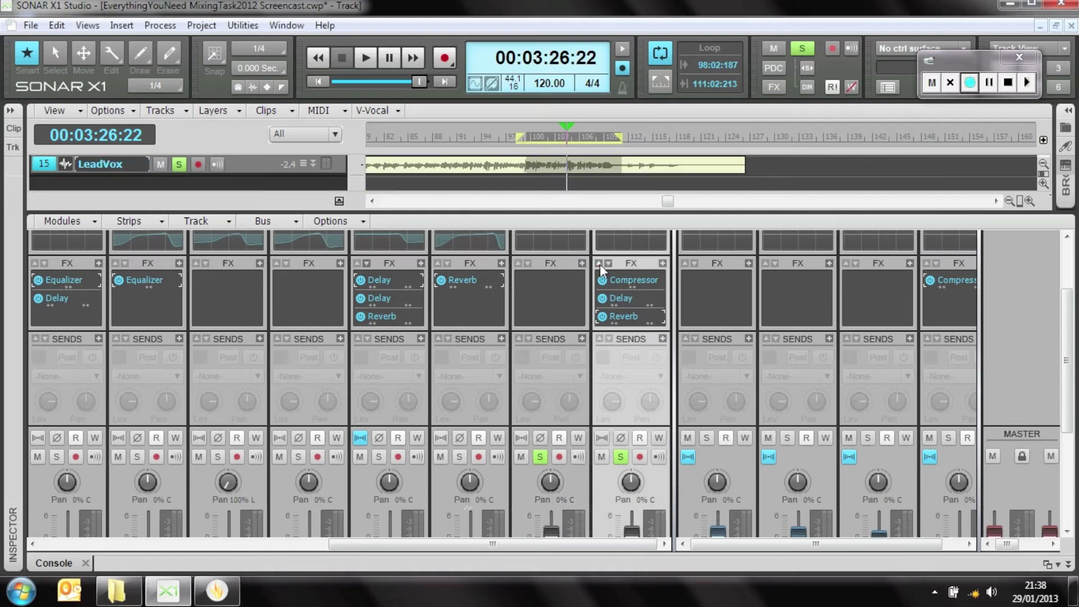
left_click_drag(618, 280, 547, 280)
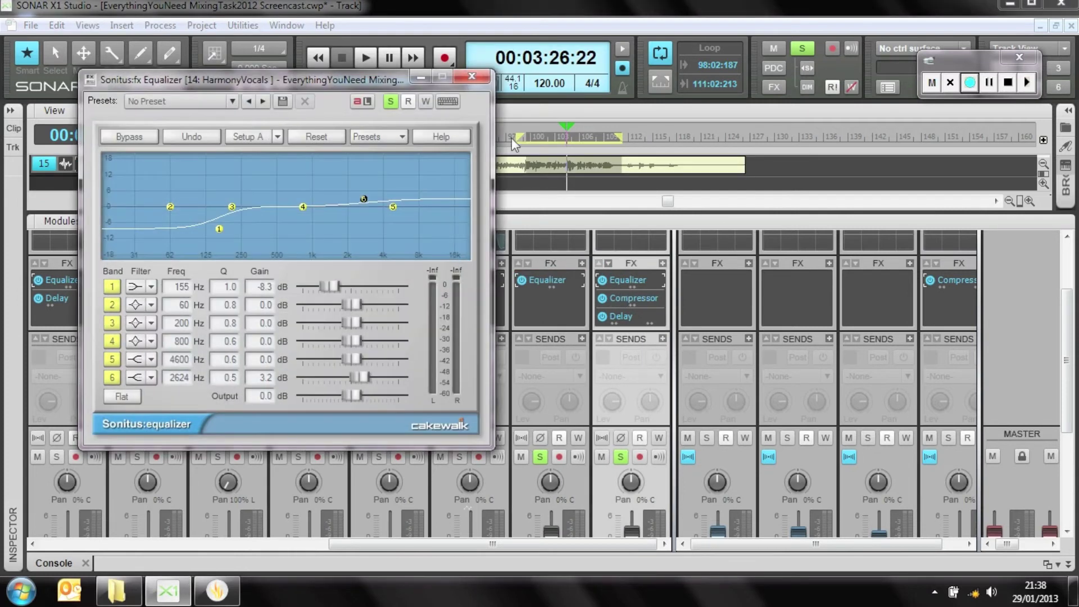
left_click(472, 75)
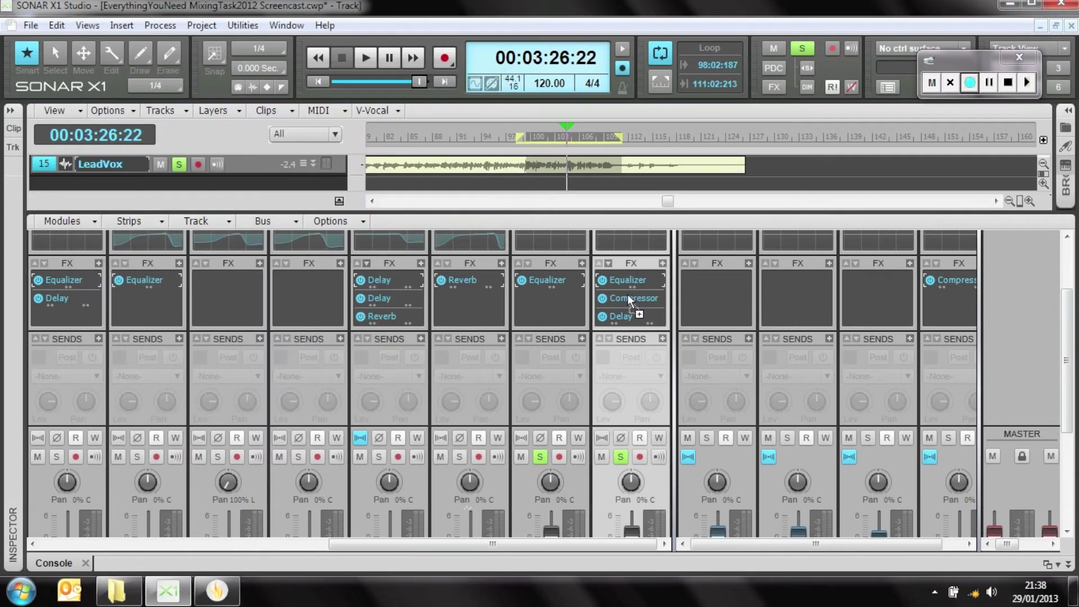
Step: Copy the LeadVox Compressor, Delay and Reverb onto HarmonyVocals and close their plugin windows
left_click_drag(619, 317, 561, 315)
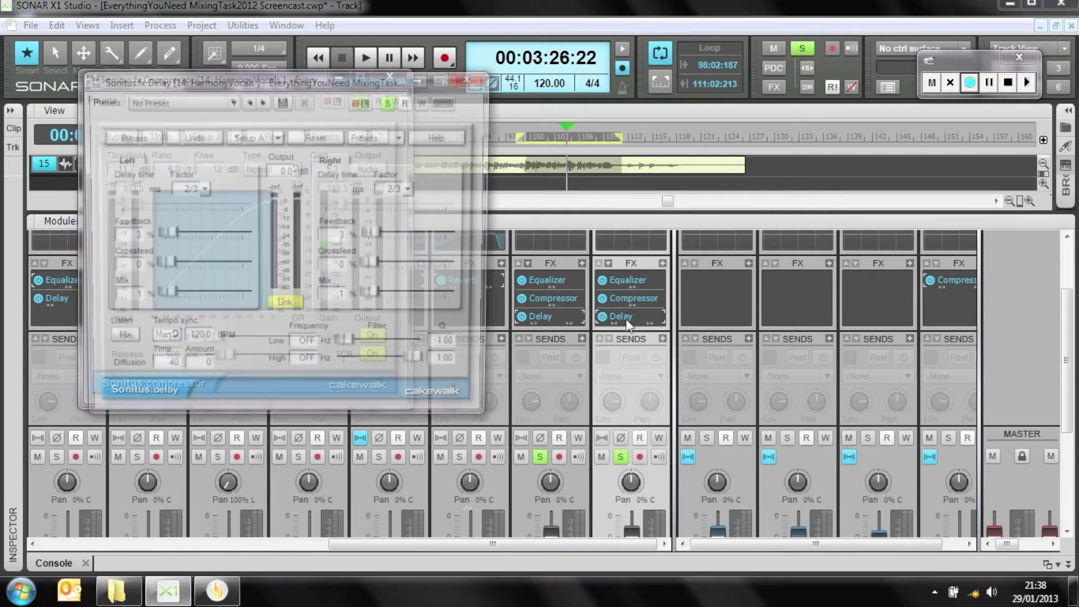
left_click(608, 263)
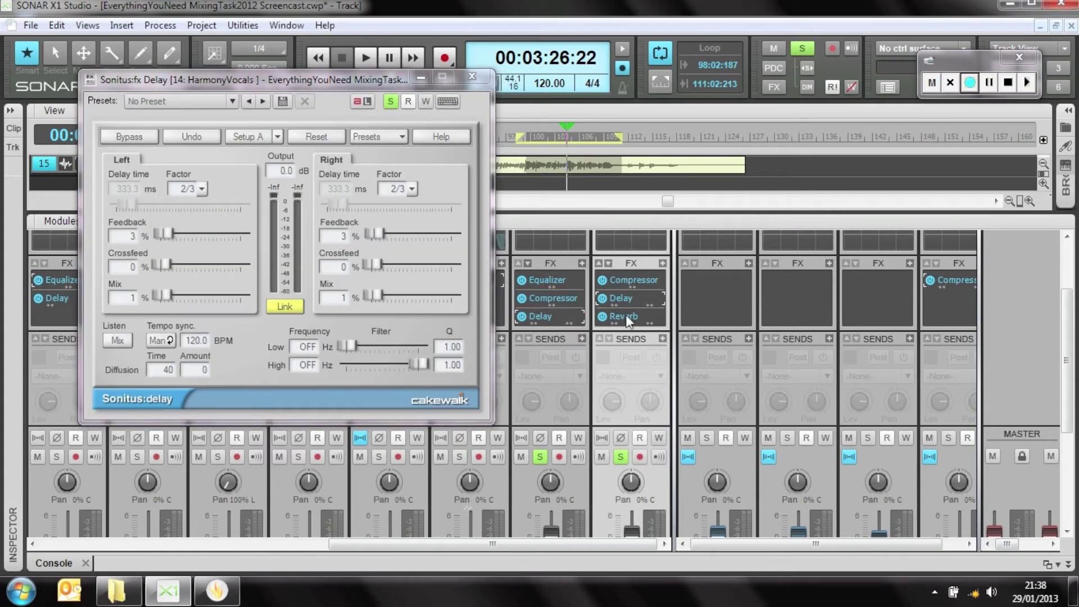
left_click_drag(624, 314, 550, 325)
left_click(412, 79)
left_click(467, 75)
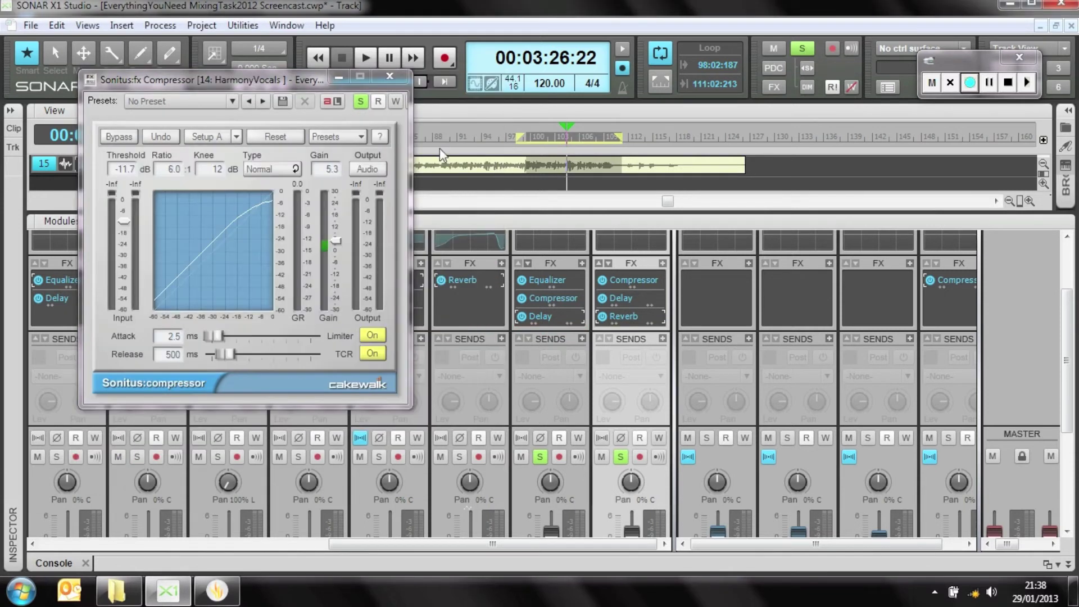
left_click(396, 76)
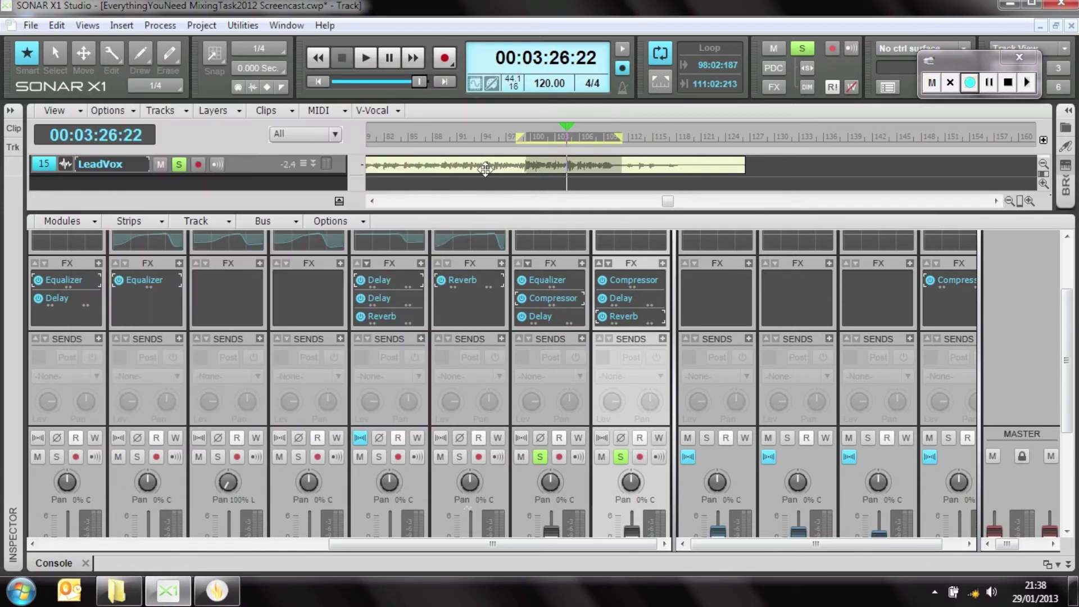
Step: Play the vocals and reset the meters' peak readings
key("space")
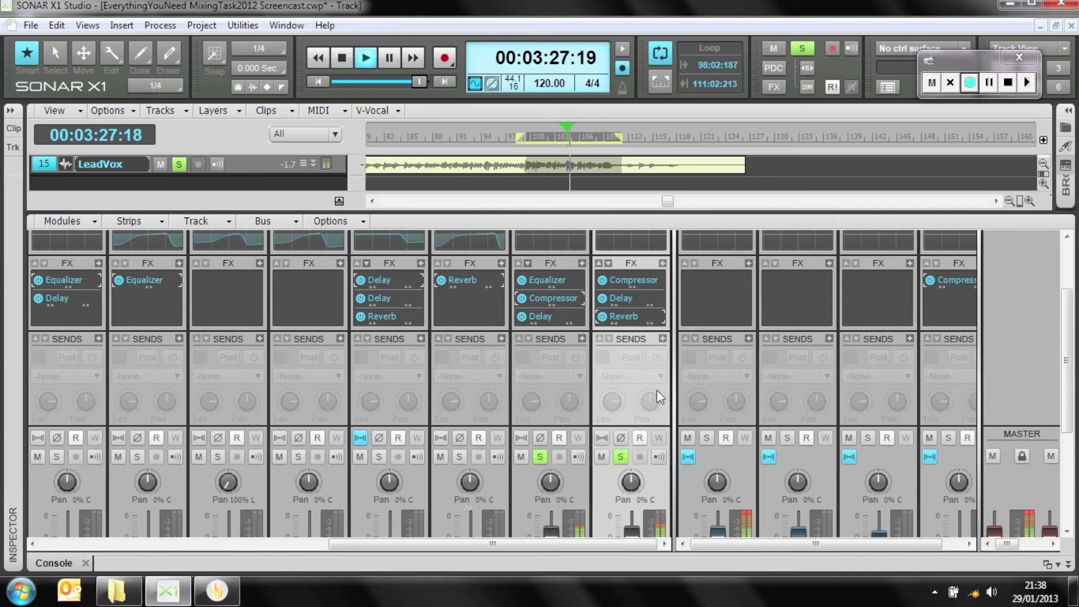
scroll(1031, 334, "down", 3)
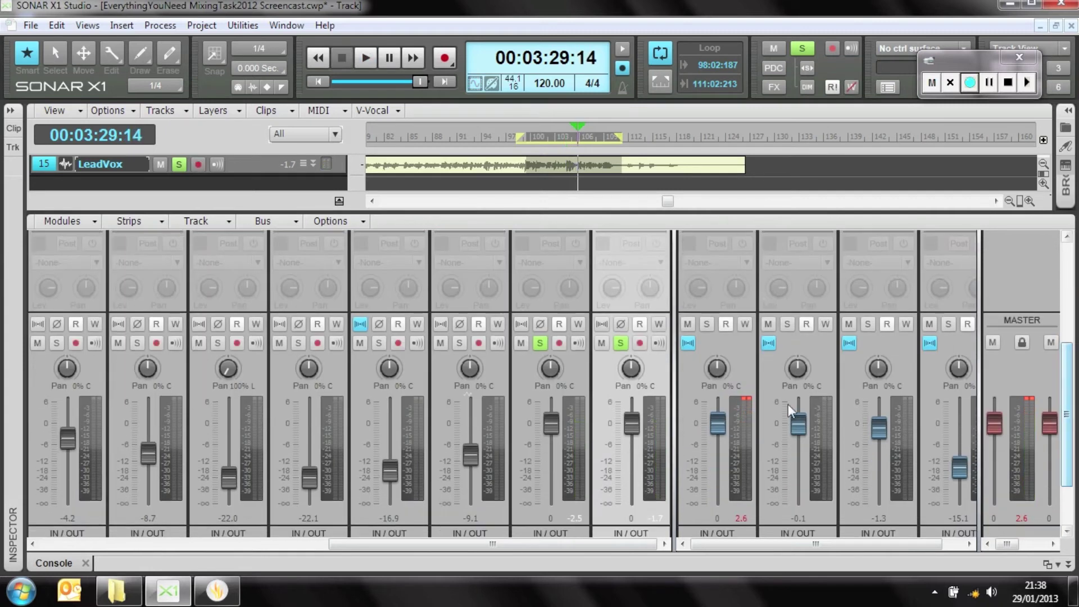
left_click(747, 395)
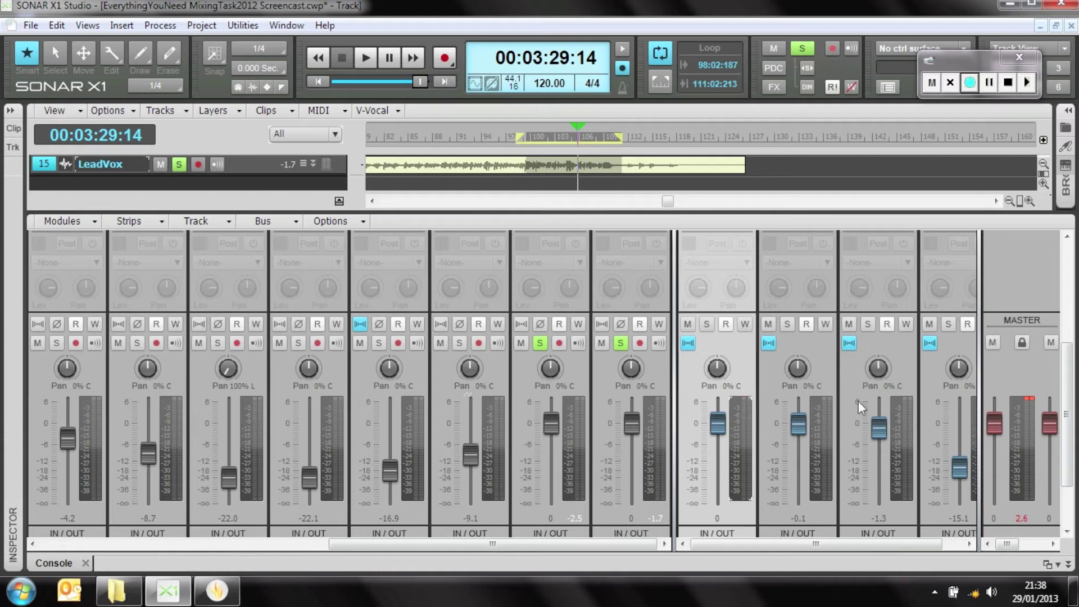
left_click(1022, 402)
Step: Lower HarmonyVocals to -13.0 and LeadVox to -2.3 while listening, then stop playback
left_click_drag(550, 423, 550, 455)
left_click_drag(627, 426, 625, 432)
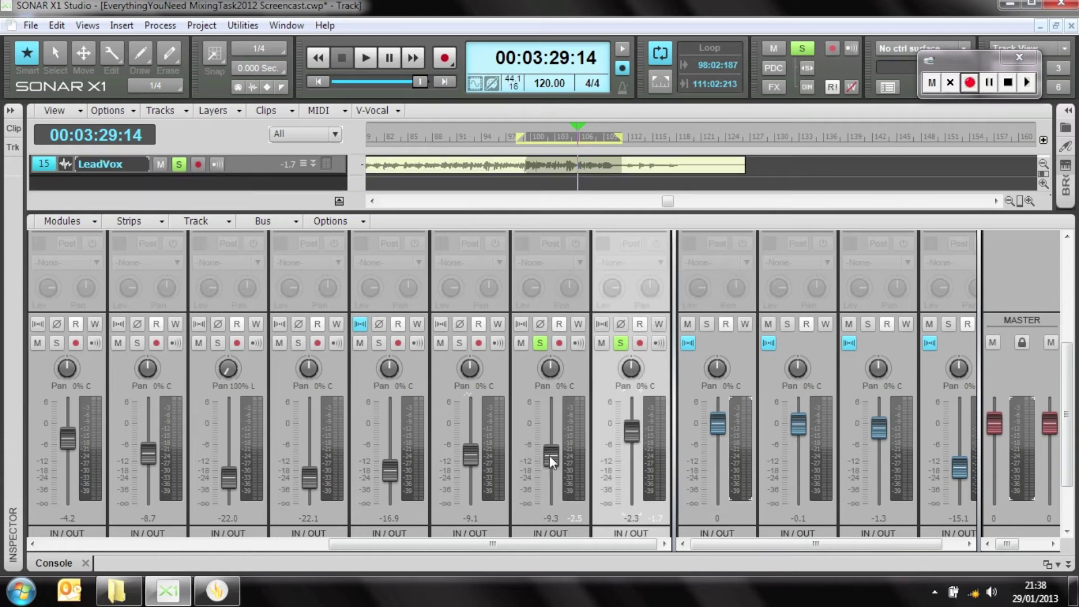
left_click_drag(550, 456, 550, 470)
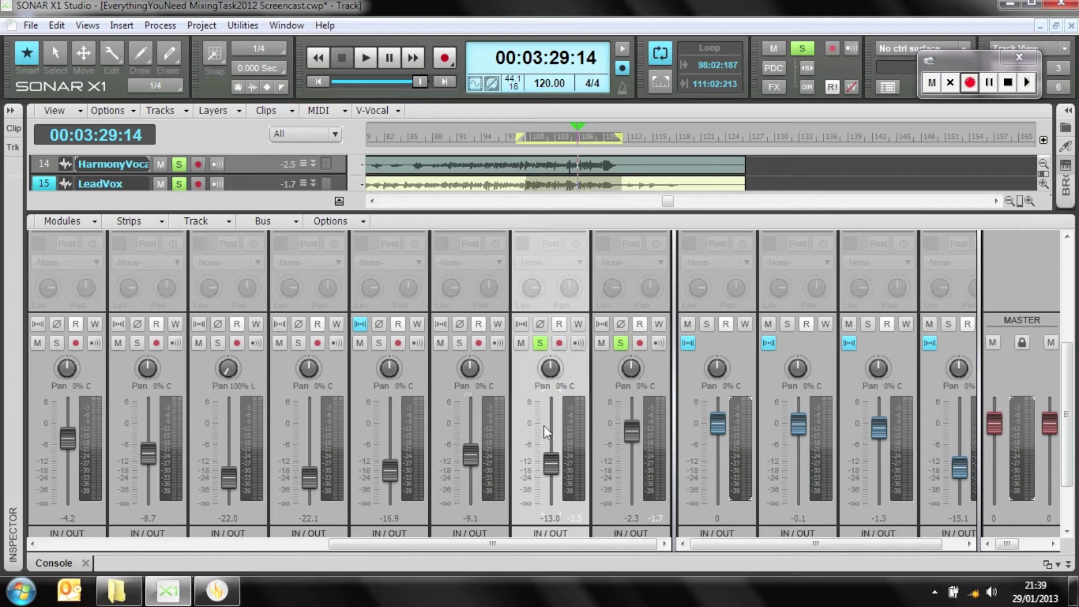
key("space")
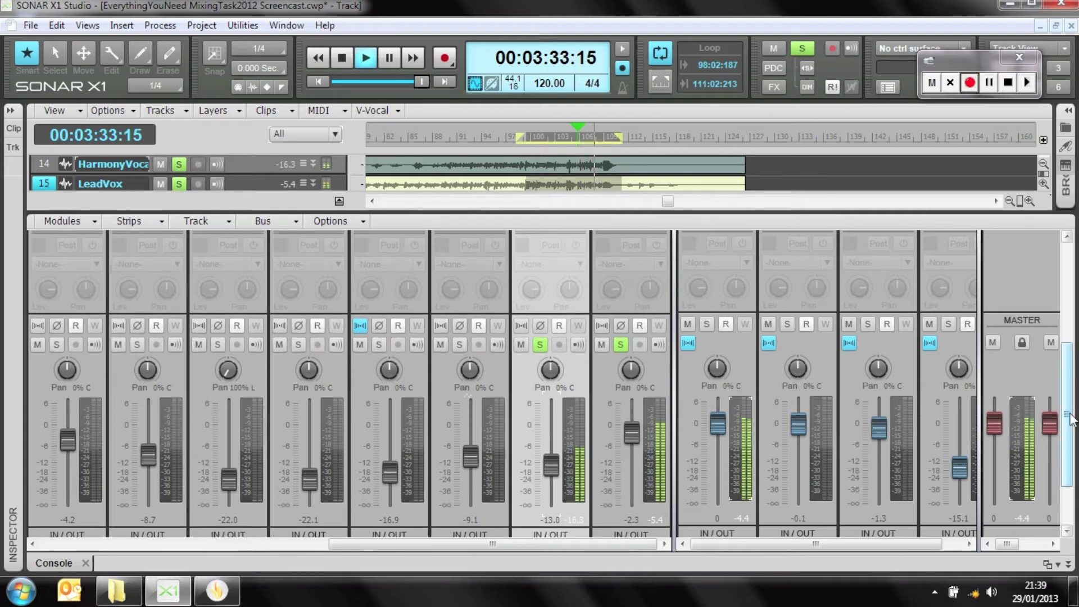
left_click_drag(1067, 415, 1054, 332)
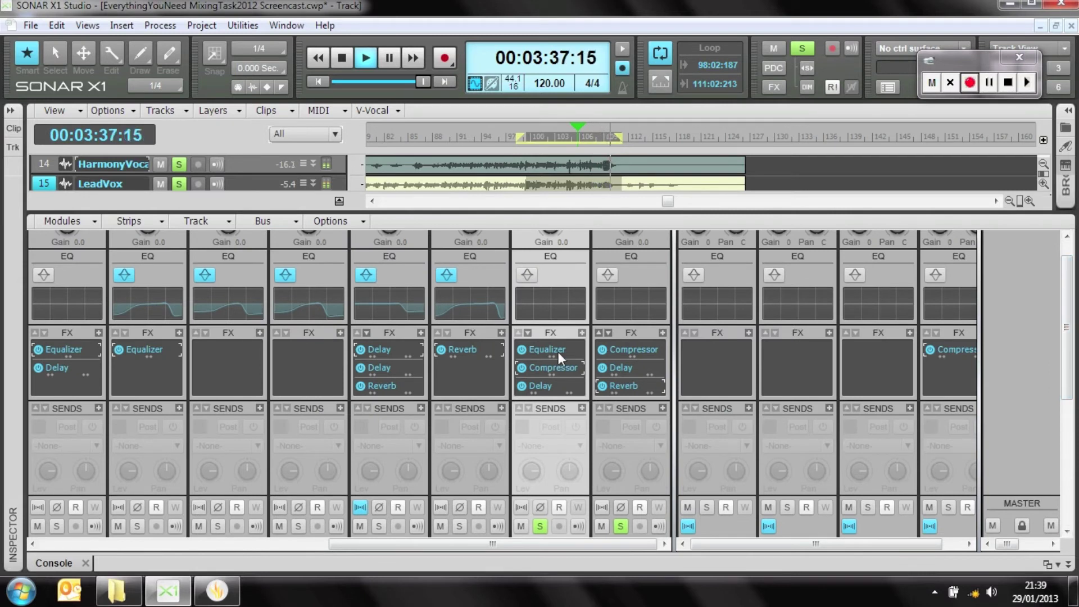
key("space")
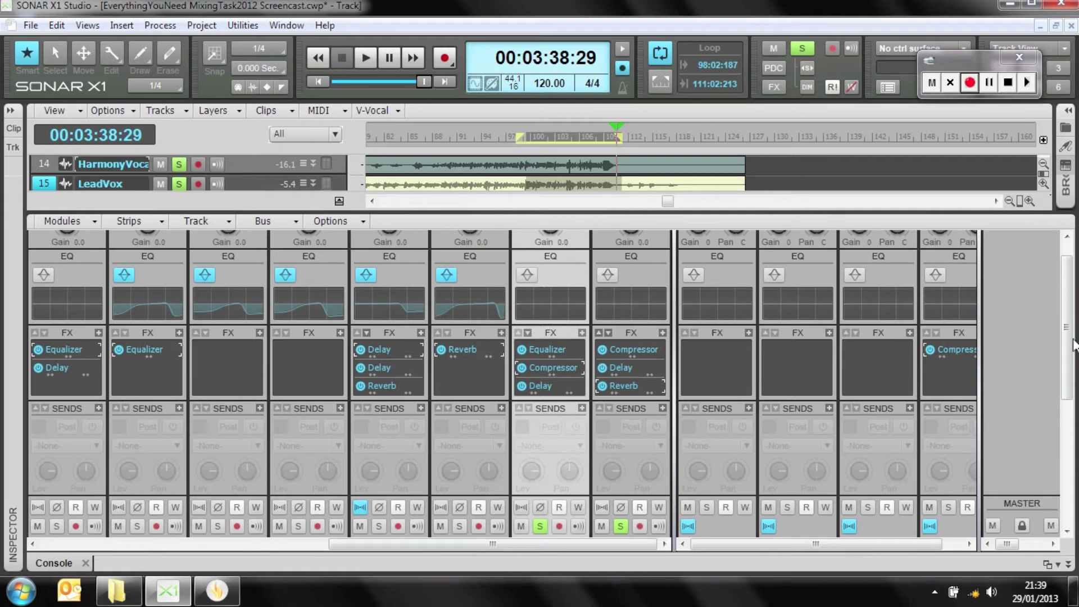
left_click_drag(1067, 344, 1066, 460)
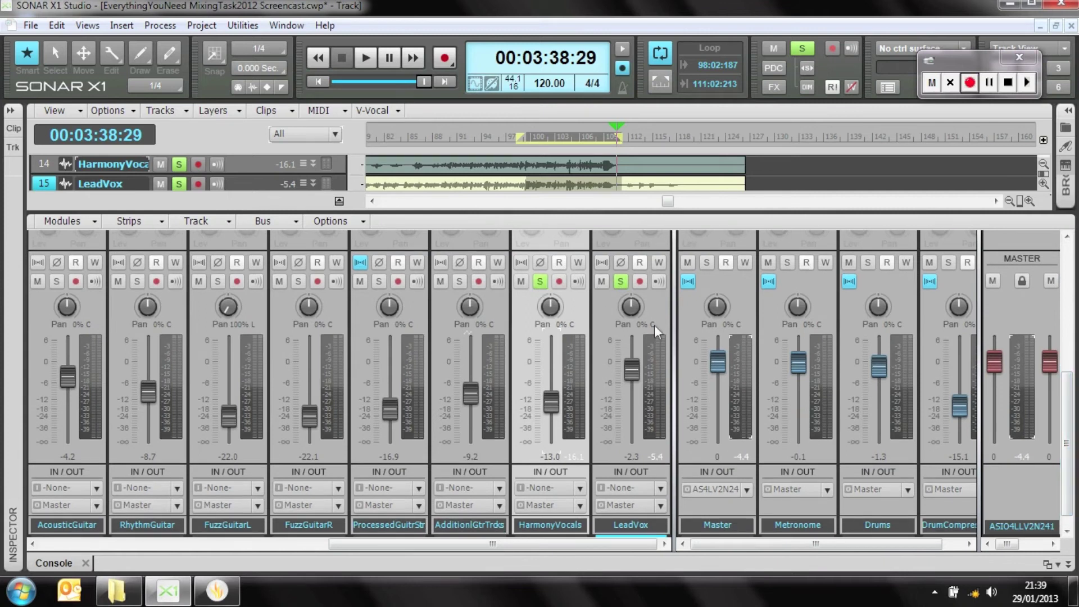
Step: Return to just before the vocal section, unsolo HarmonyVocals and LeadVox, and play the full mix
key("space")
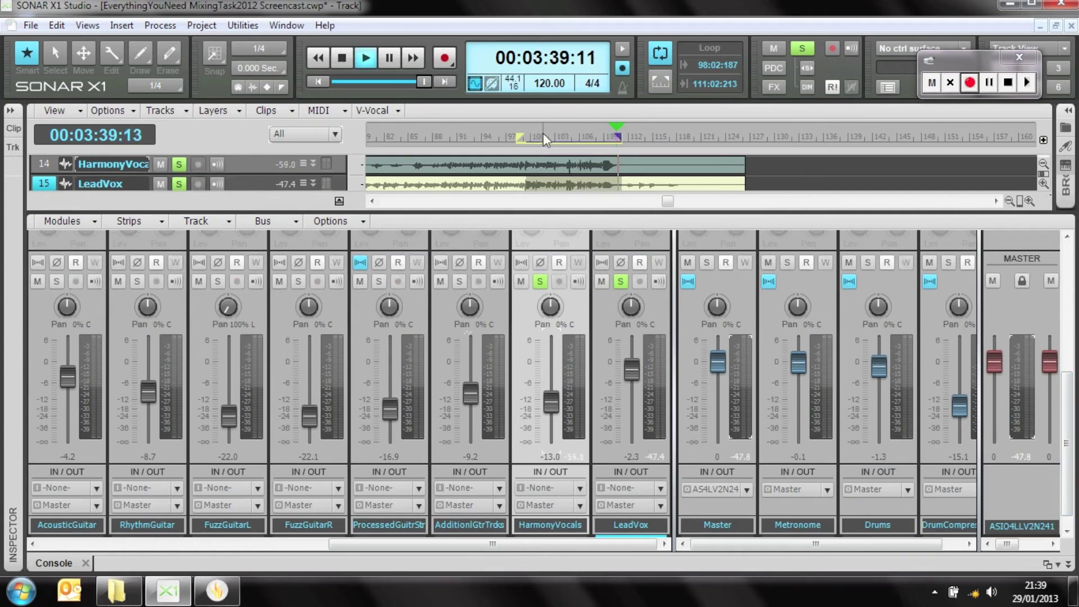
left_click(542, 135)
key("space")
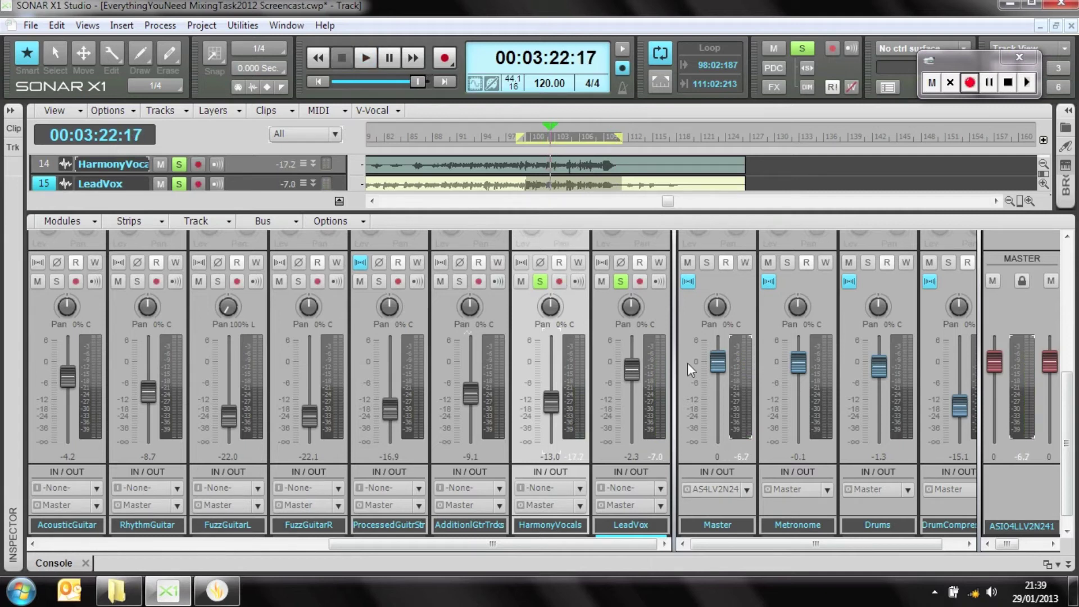
left_click(539, 281)
left_click(622, 281)
key("space")
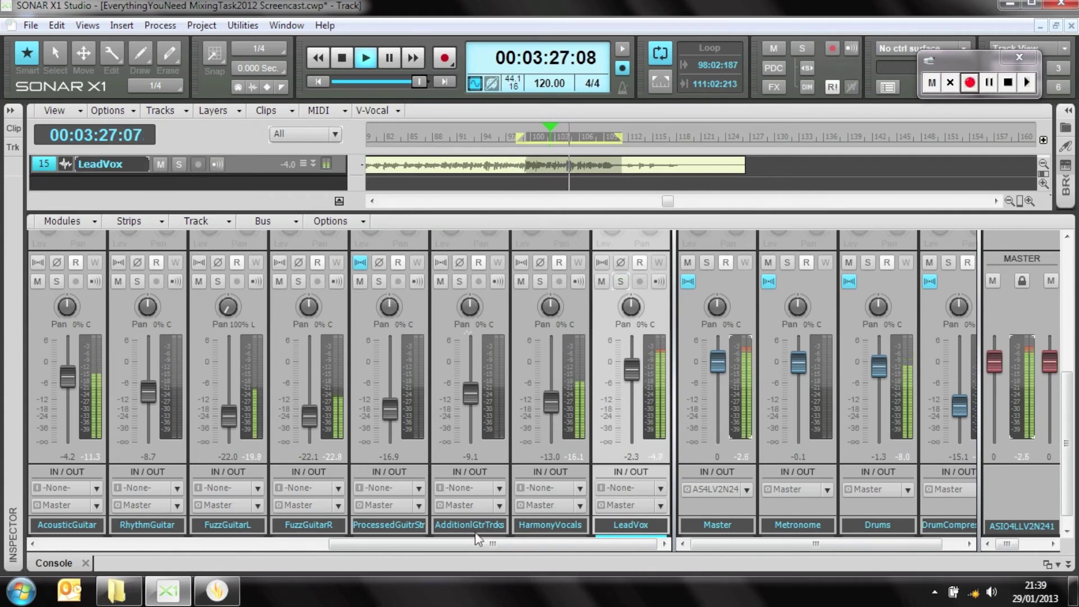
Step: Lower LeadVox to -5.3 and HarmonyVocals to -14.0, then pause playback
left_click_drag(632, 368, 629, 380)
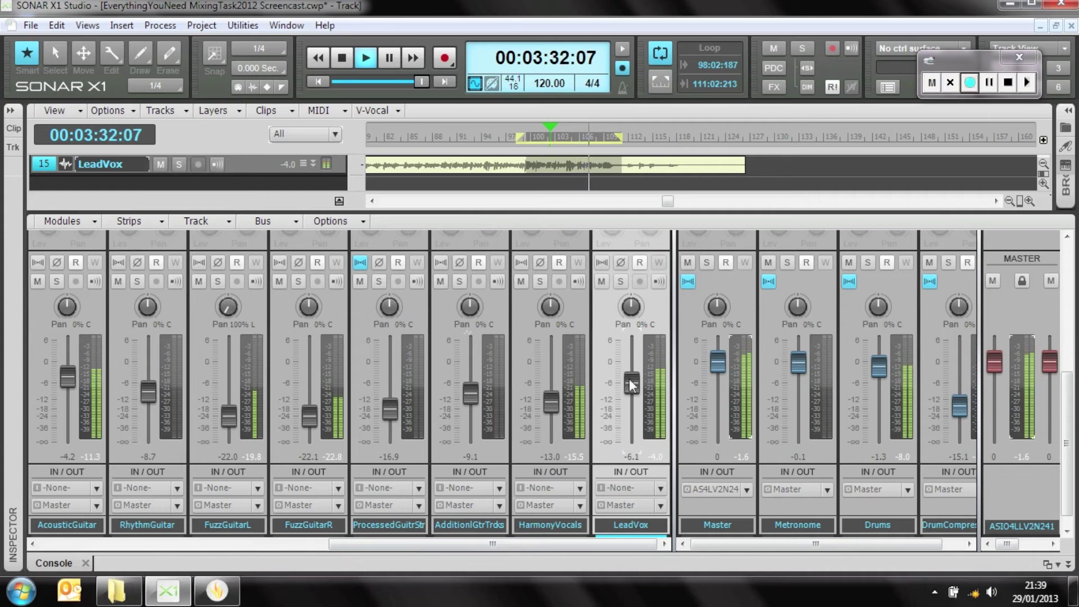
left_click(549, 403)
left_click_drag(448, 549, 481, 555)
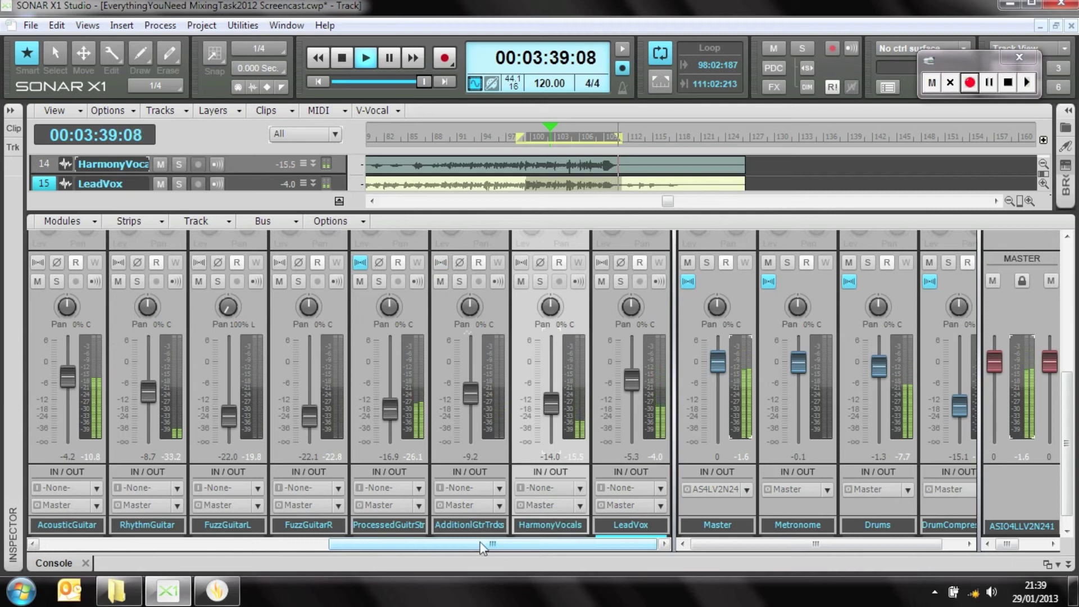
left_click(390, 59)
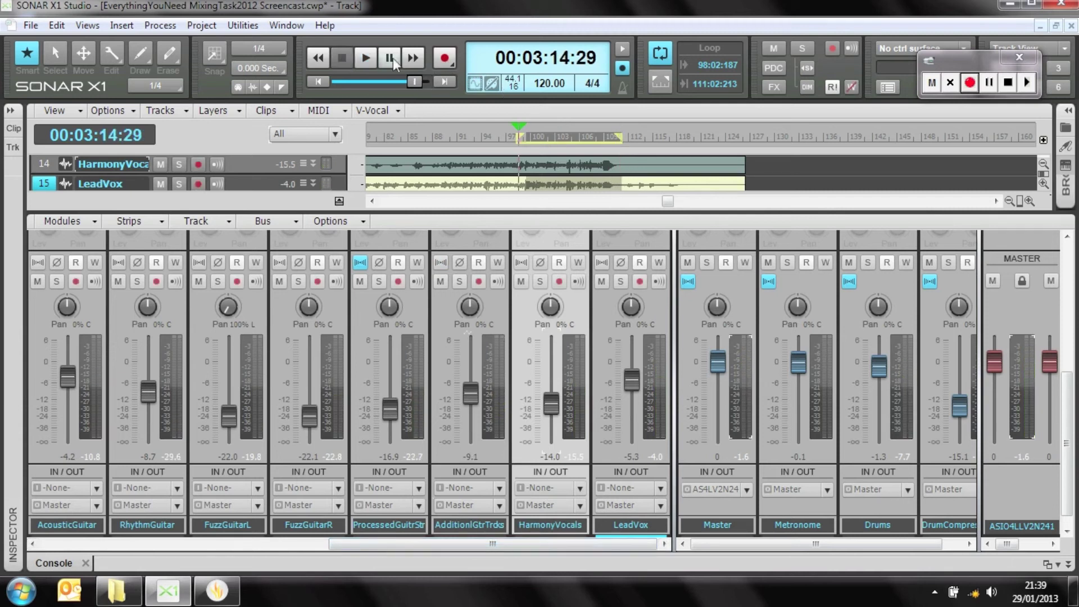
Step: Turn looping off and play from around 3:42 before stopping
left_click(660, 54)
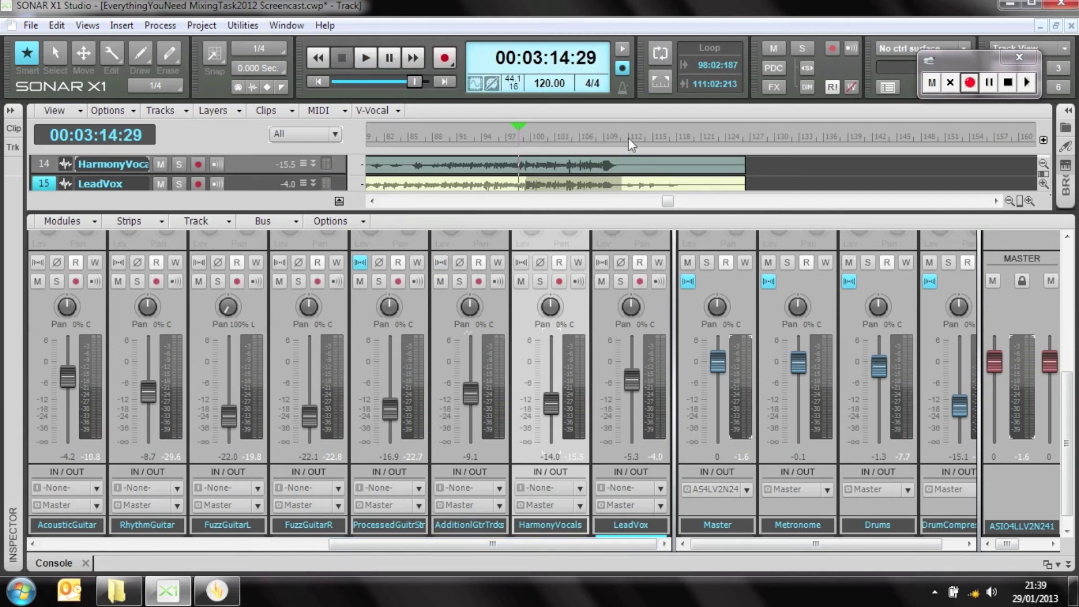
left_click(628, 138)
key("space")
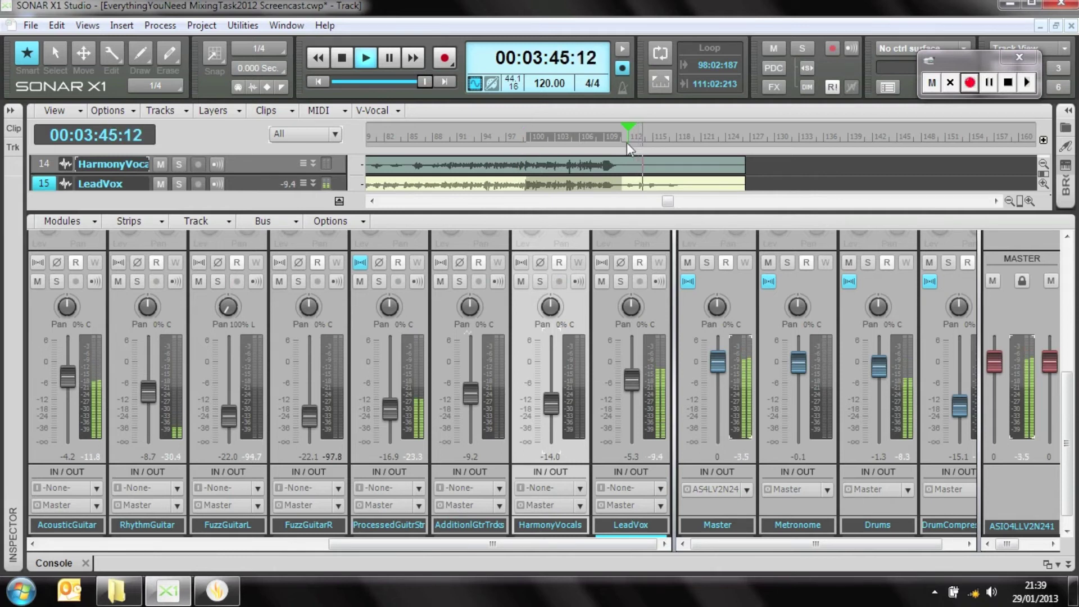
left_click(639, 281, "ctrl")
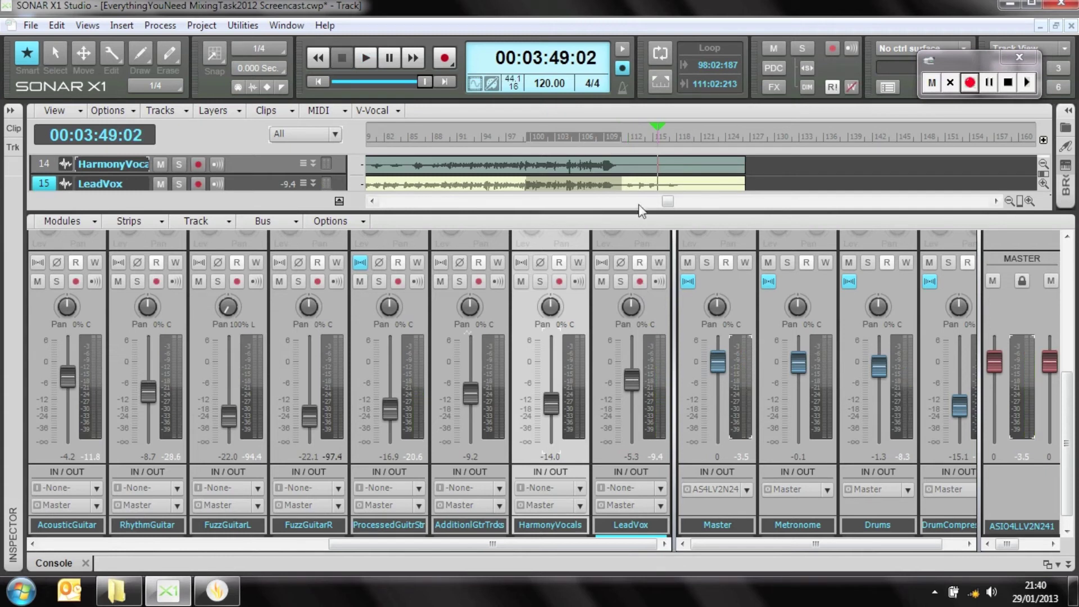
left_click_drag(640, 247, 639, 344)
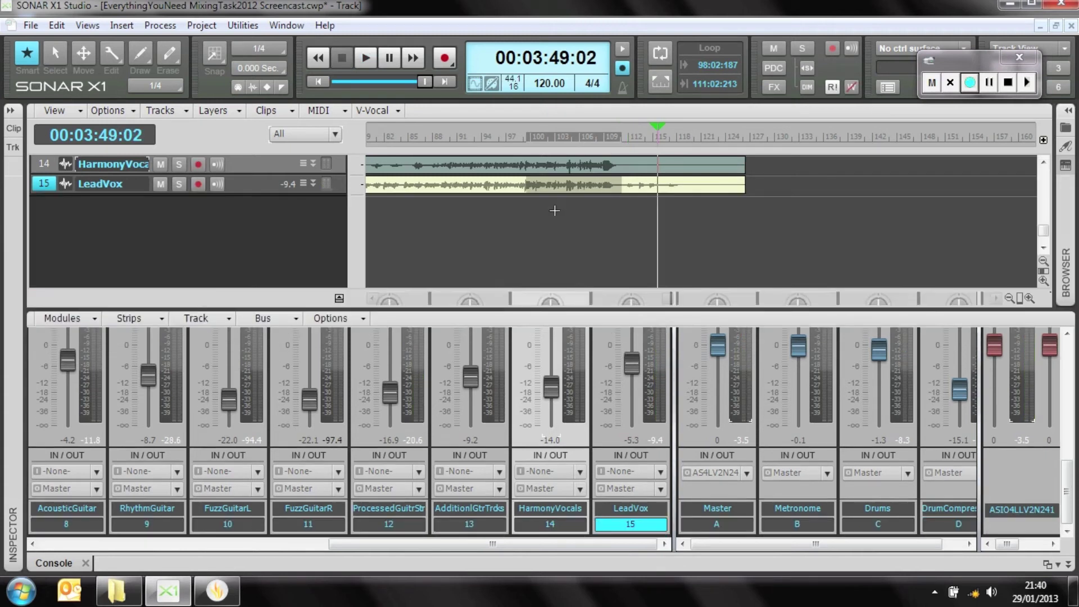
left_click(521, 137)
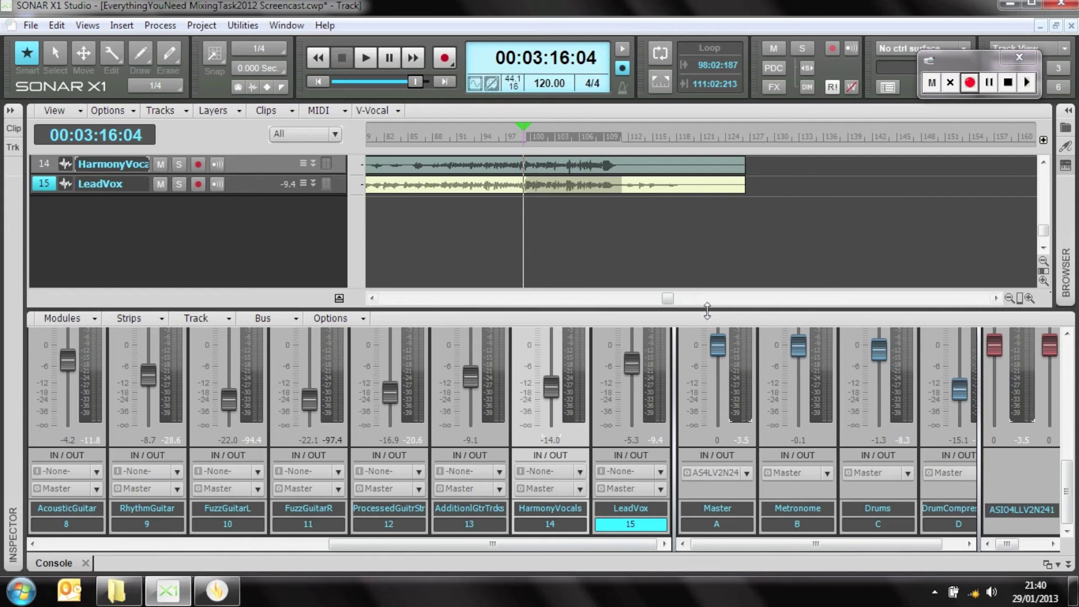
left_click_drag(711, 309, 698, 228)
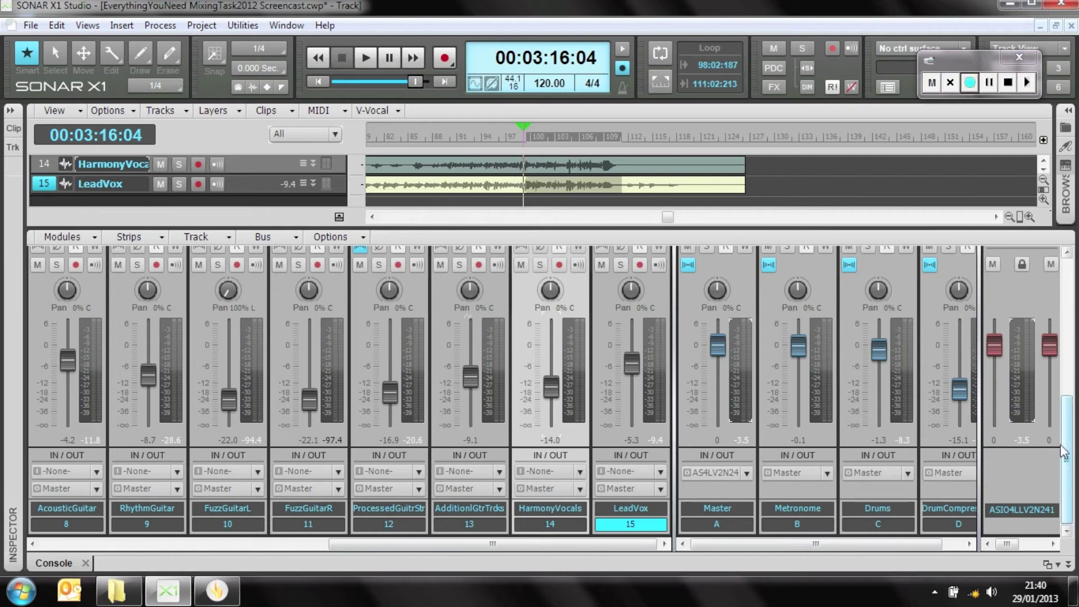
left_click_drag(1064, 452, 1050, 426)
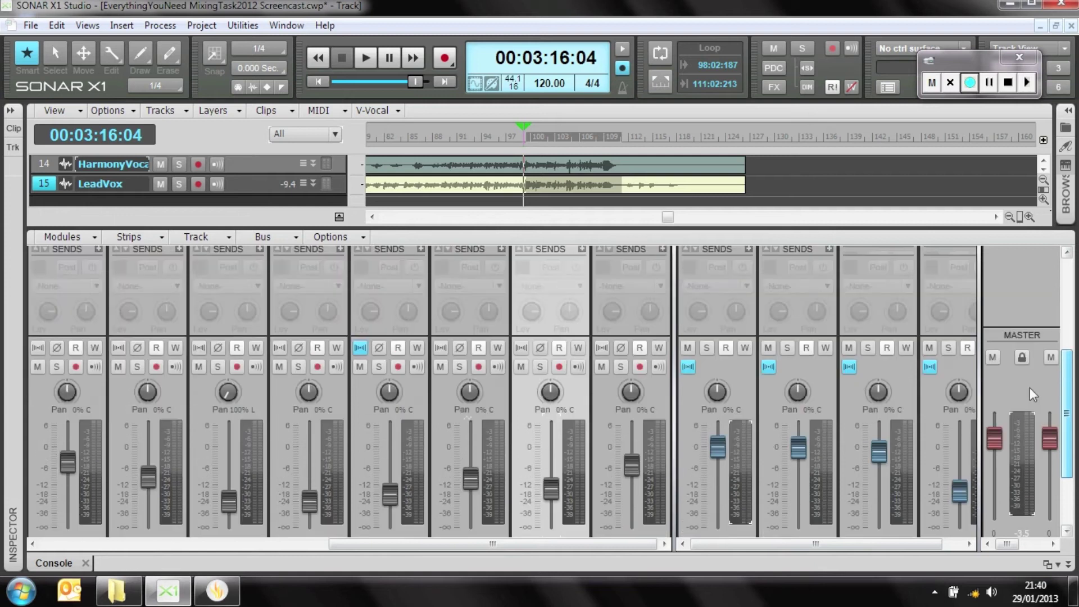
scroll(1029, 387, "up", 2)
scroll(1019, 322, "down", 5)
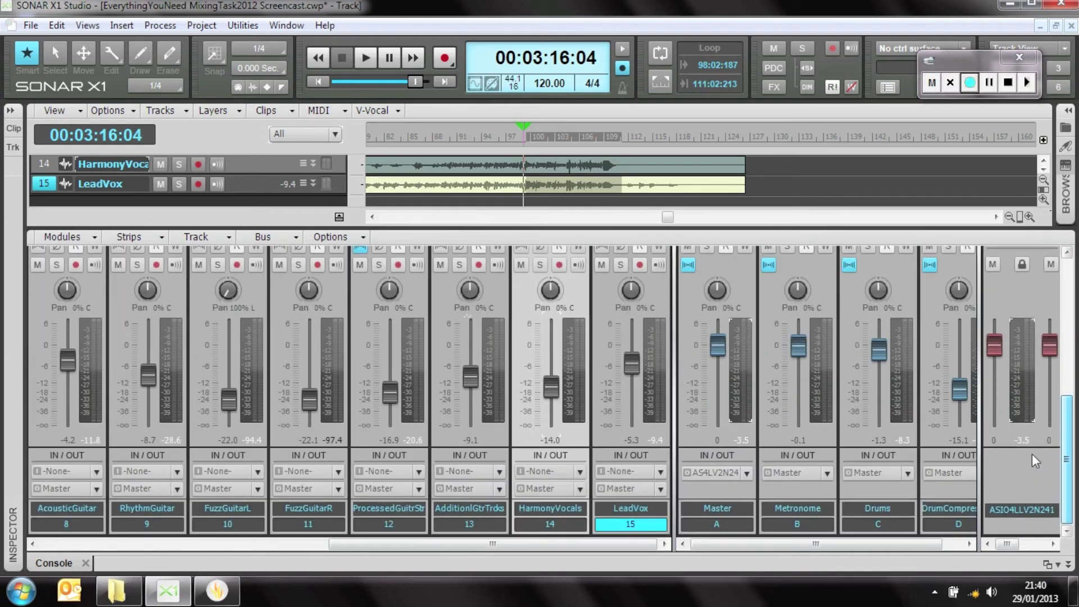
scroll(1016, 353, "up", 3)
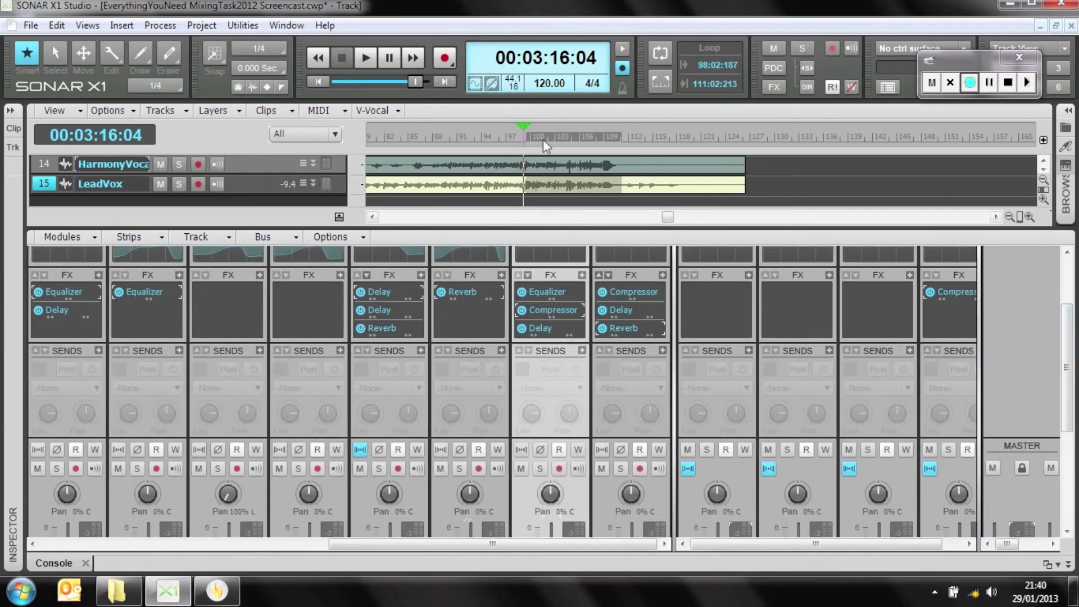
left_click(542, 140)
key("space")
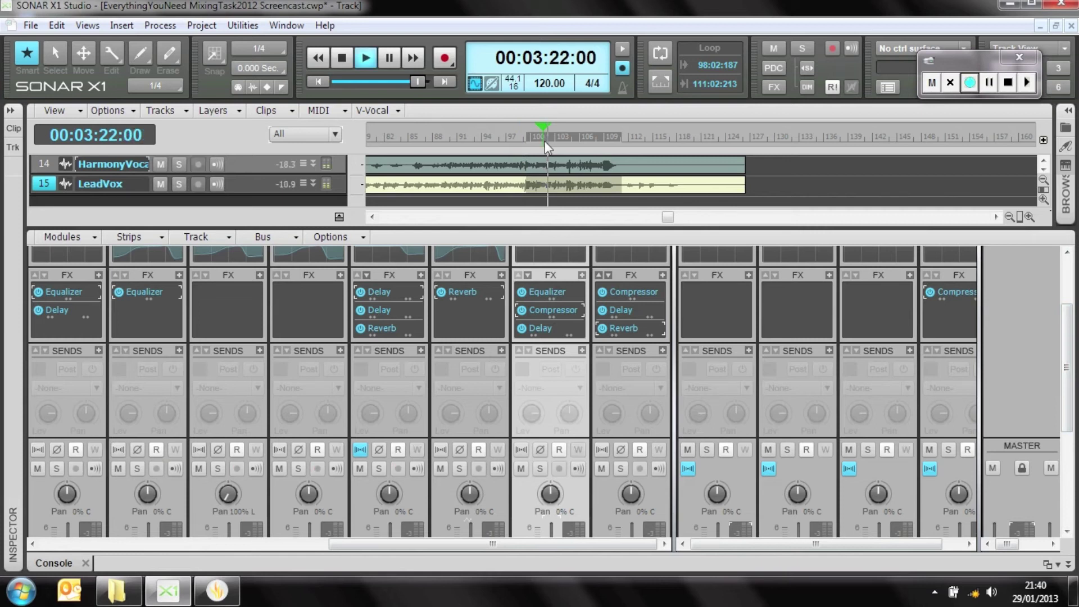
key("e")
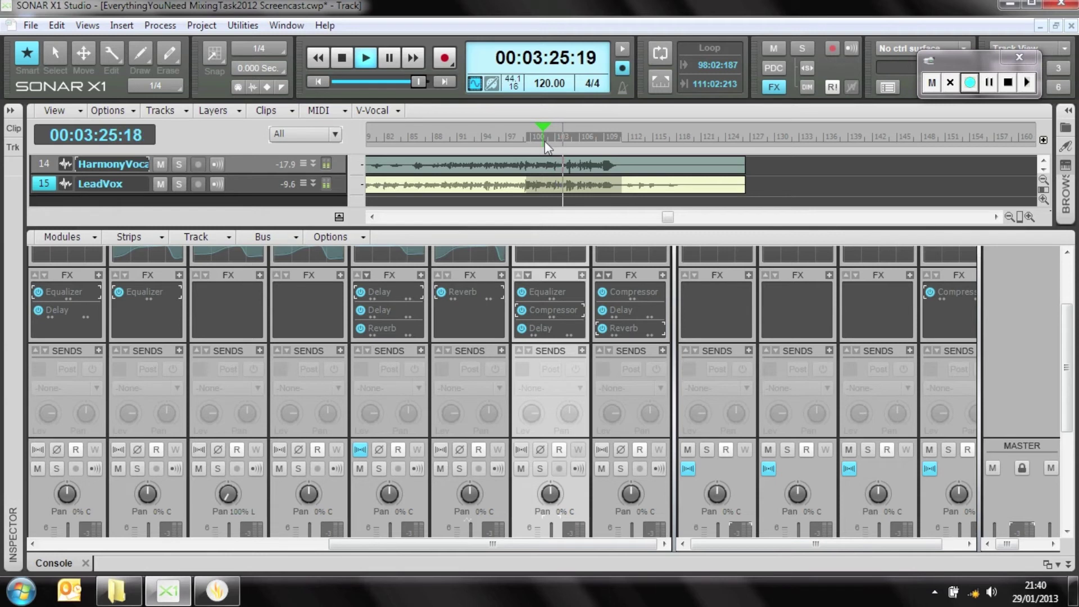
key("e")
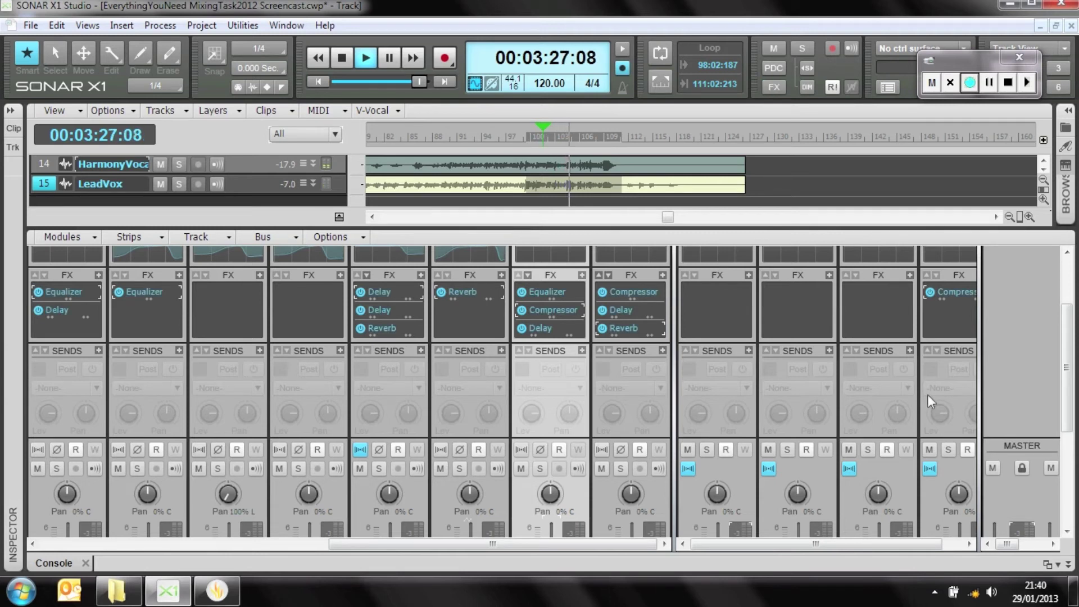
left_click_drag(1065, 405, 1068, 356)
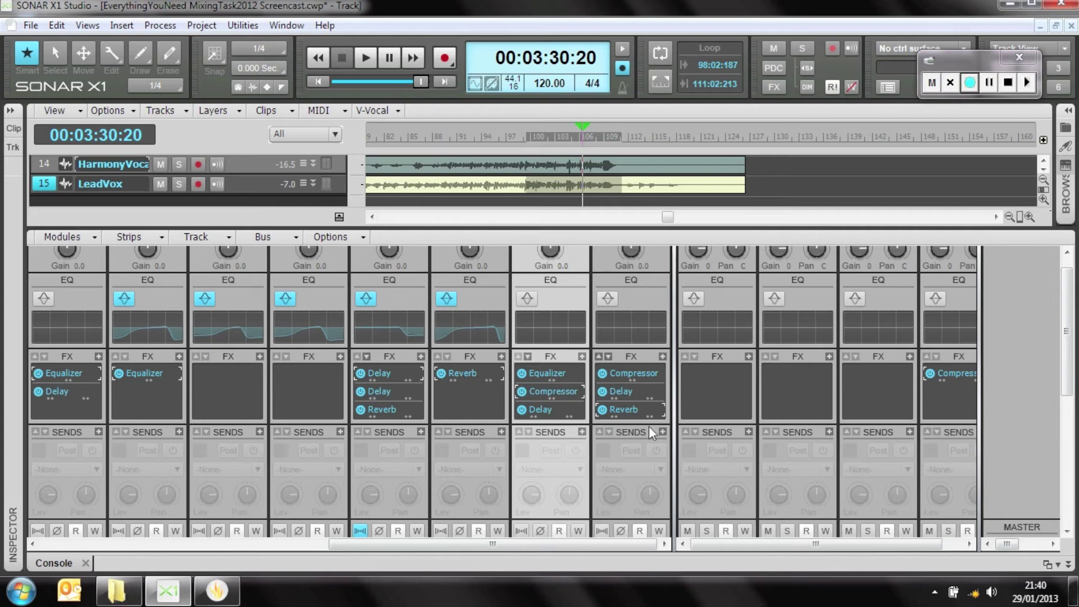
Step: Add the Sonitus:fx Equalizer and Reverb to the Master FX bin
right_click(720, 377)
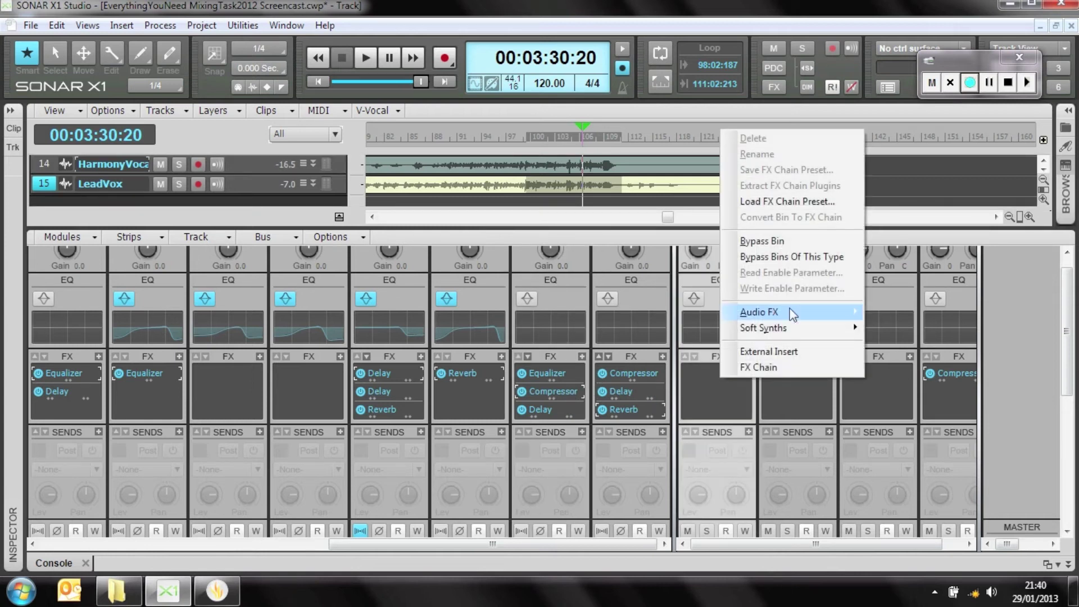
mouse_move(786, 312)
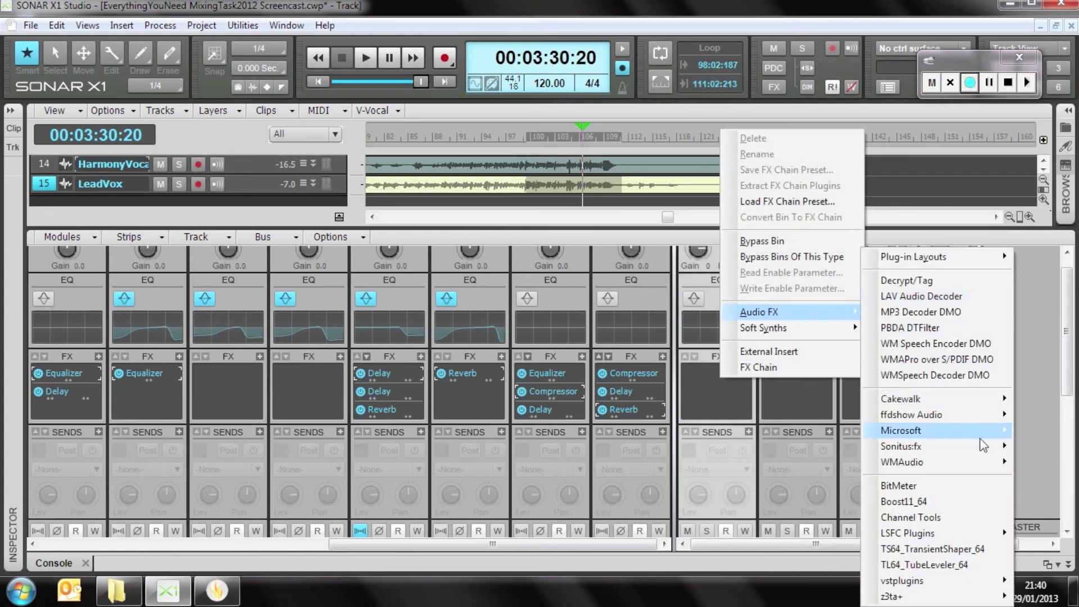
mouse_move(996, 447)
left_click(796, 320)
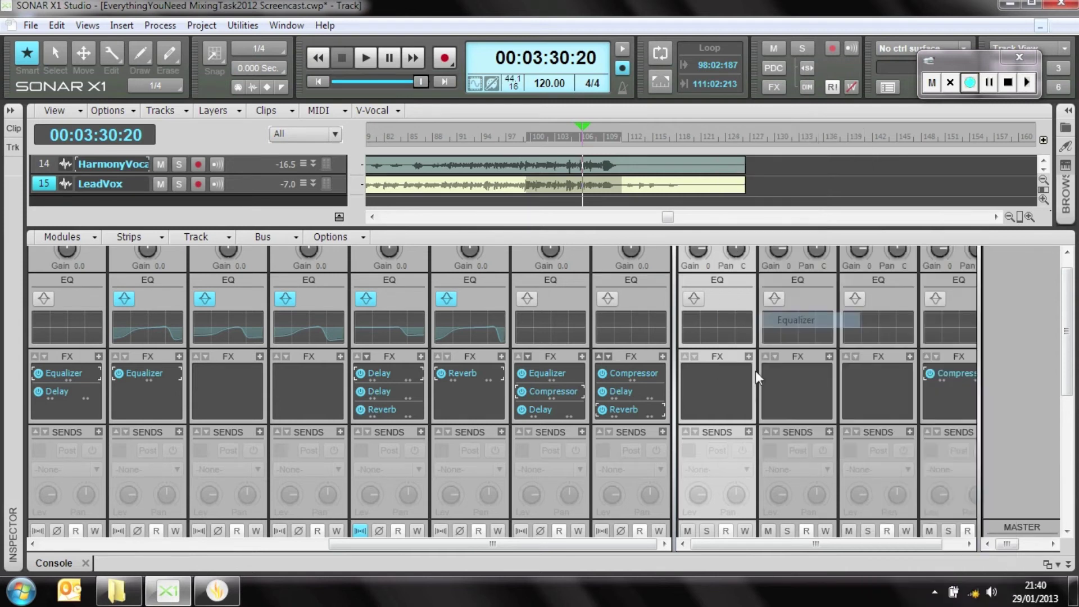
right_click(723, 393)
mouse_move(830, 330)
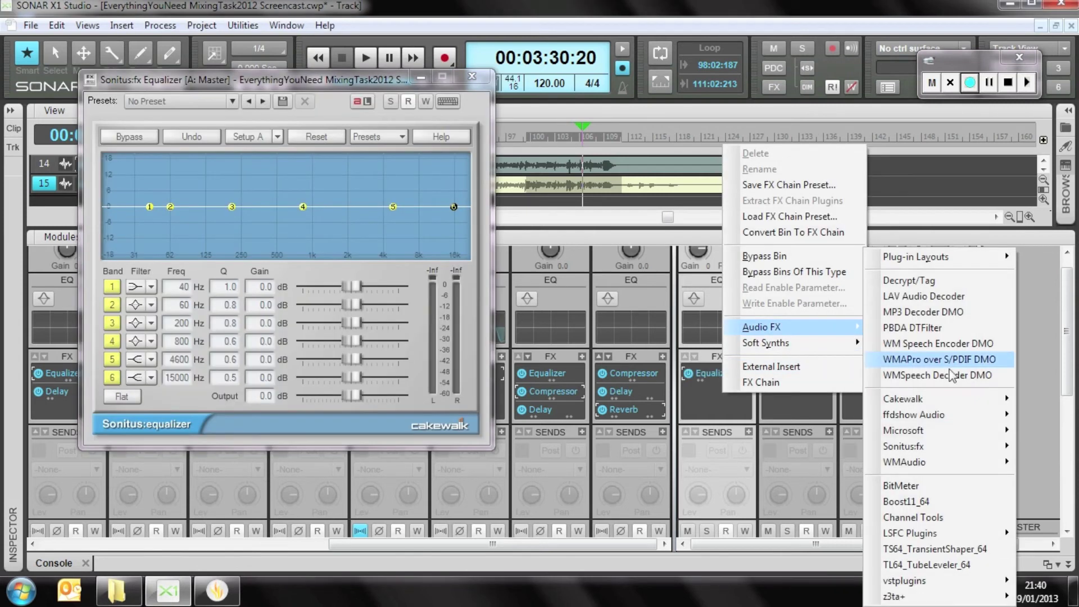
mouse_move(979, 448)
left_click(789, 398)
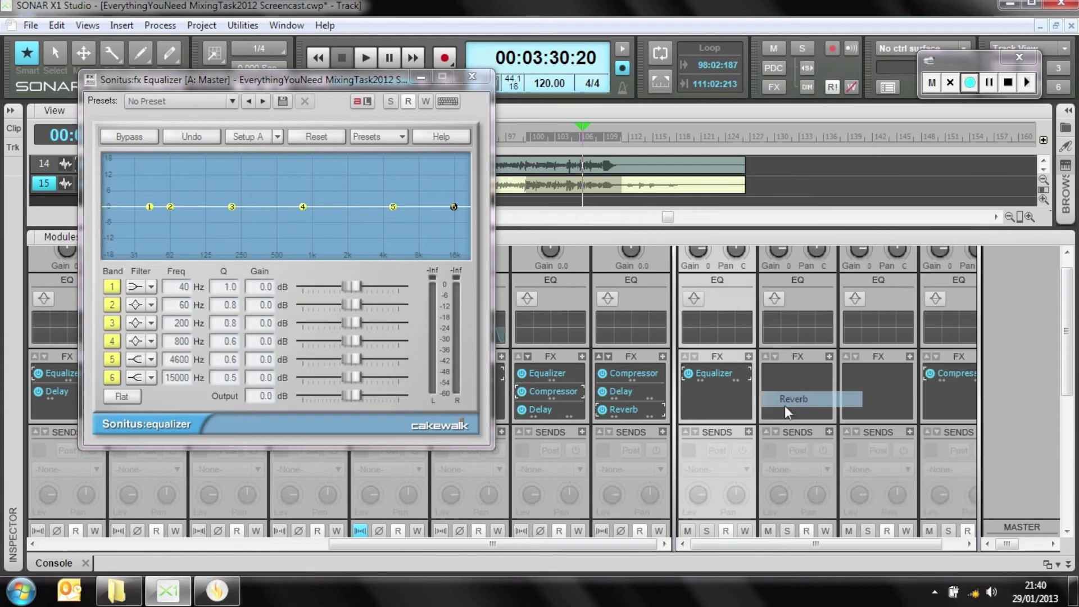
Step: Add the Sonitus:fx Compressor to the Master bin and close the plugin windows
right_click(712, 407)
mouse_move(812, 343)
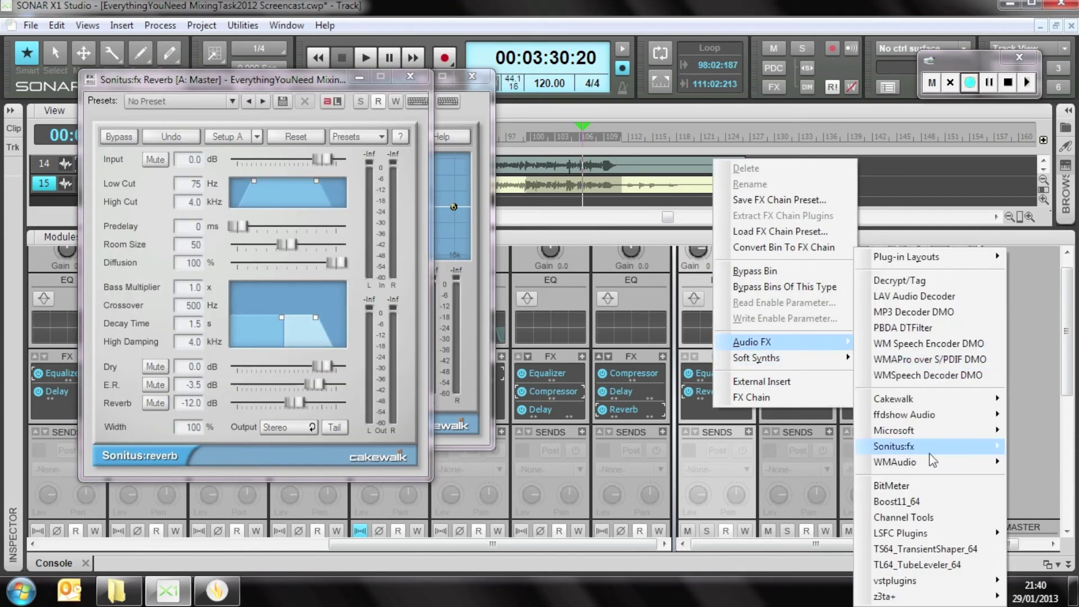
mouse_move(979, 448)
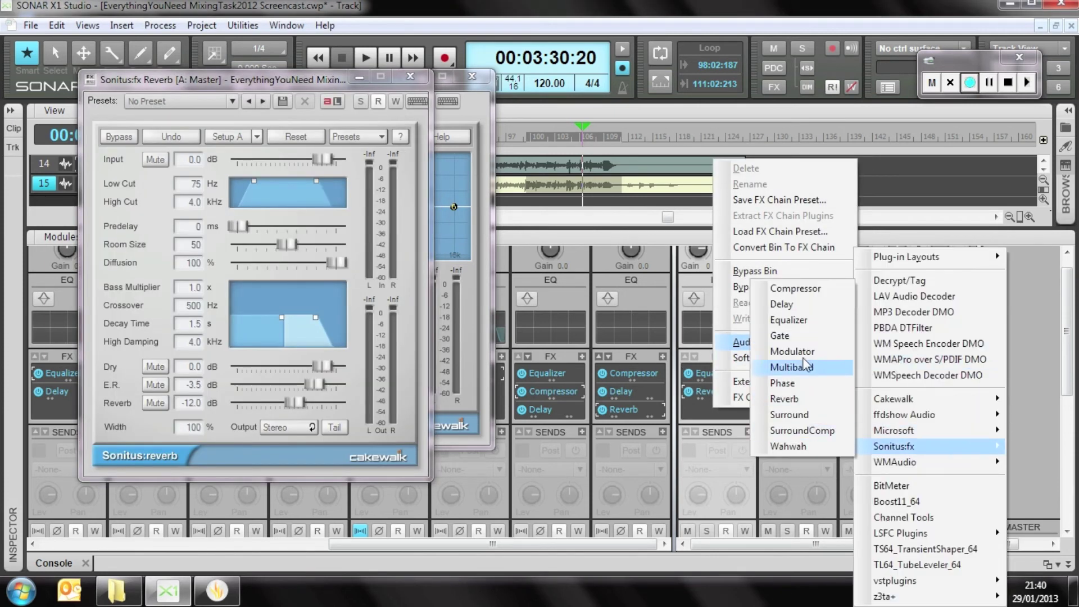
left_click(785, 292)
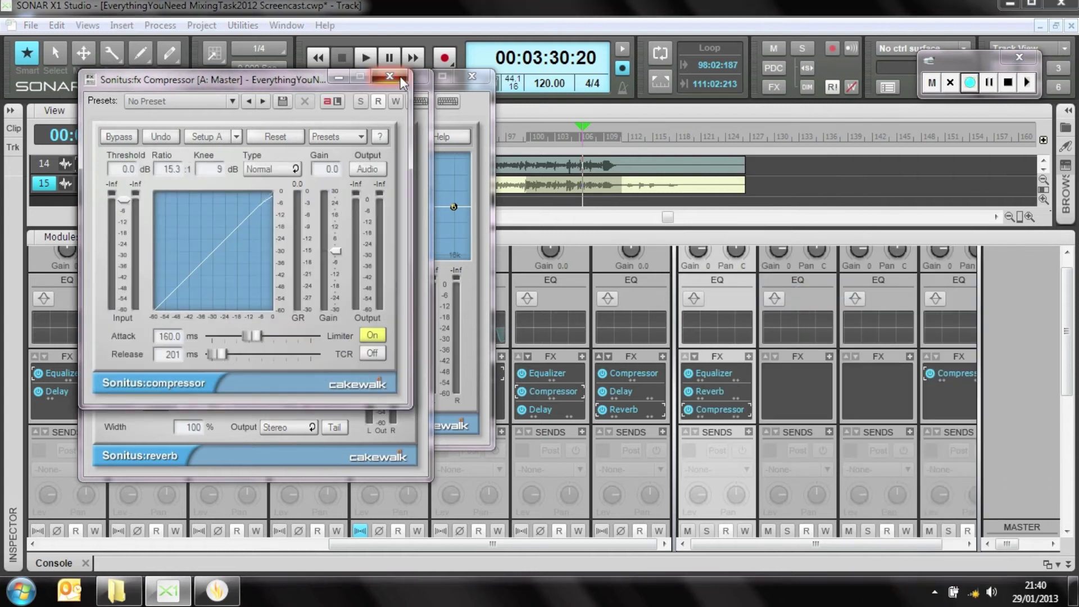
left_click(399, 76)
left_click(492, 75)
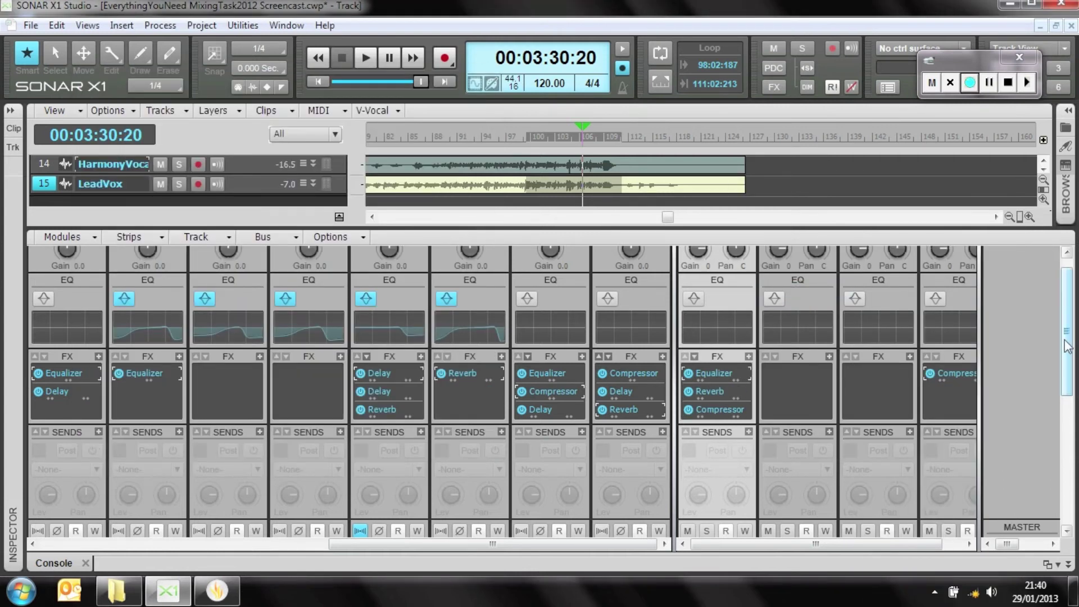
Step: Move the Master equalizer's top band down to about 1570 Hz with a +2.1 dB boost
left_click_drag(1066, 359, 1050, 336)
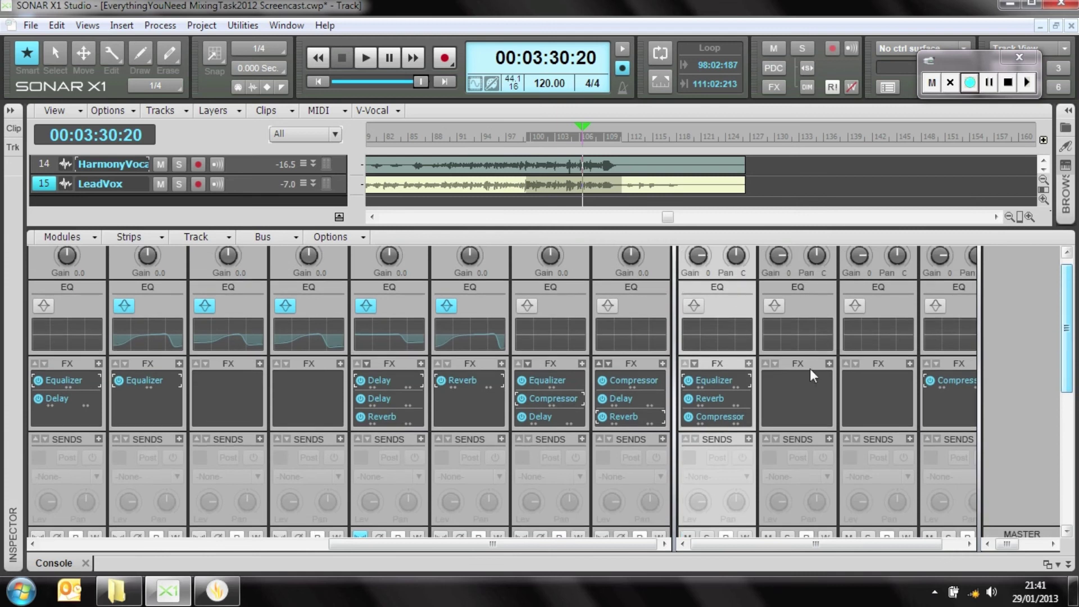
double_click(711, 380)
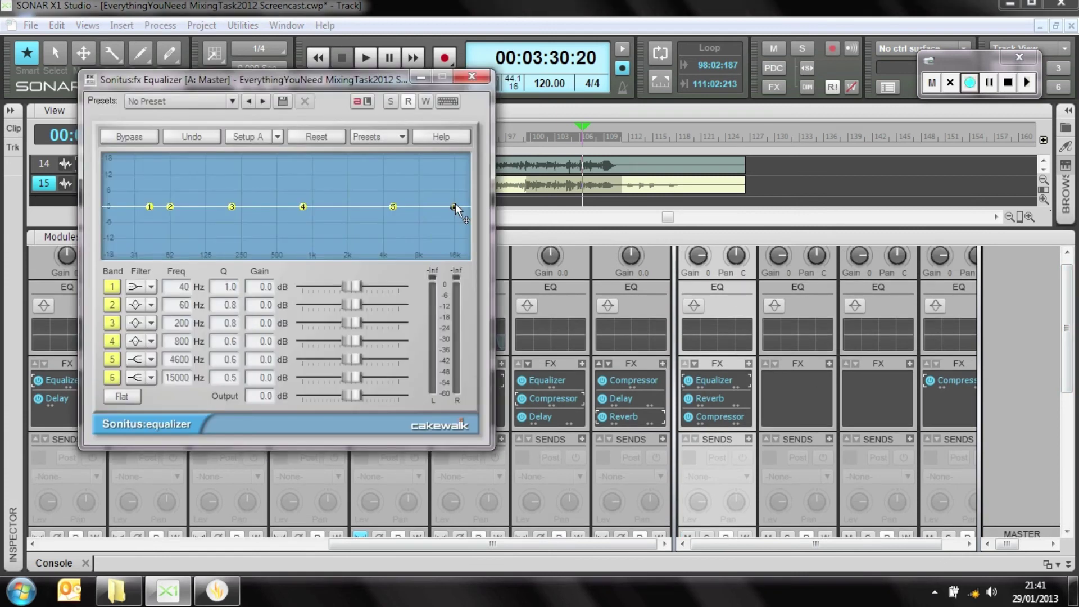
left_click_drag(450, 206, 390, 205)
left_click_drag(390, 204, 337, 201)
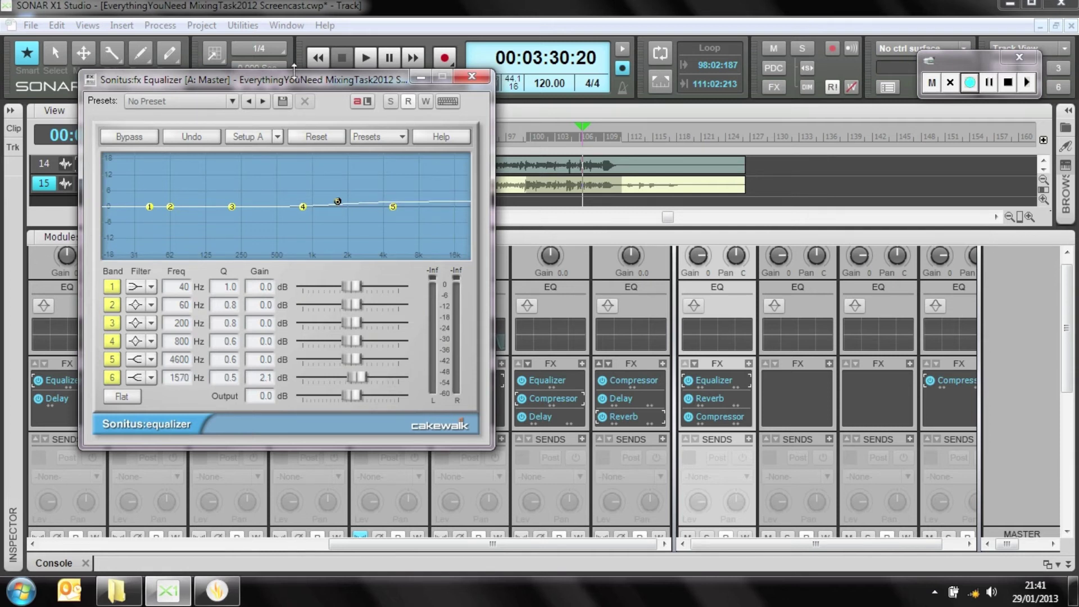
Step: Bypass the Master reverb and compressor, A/B the equalizer during playback, and return to 00:03:19:07
left_click(366, 57)
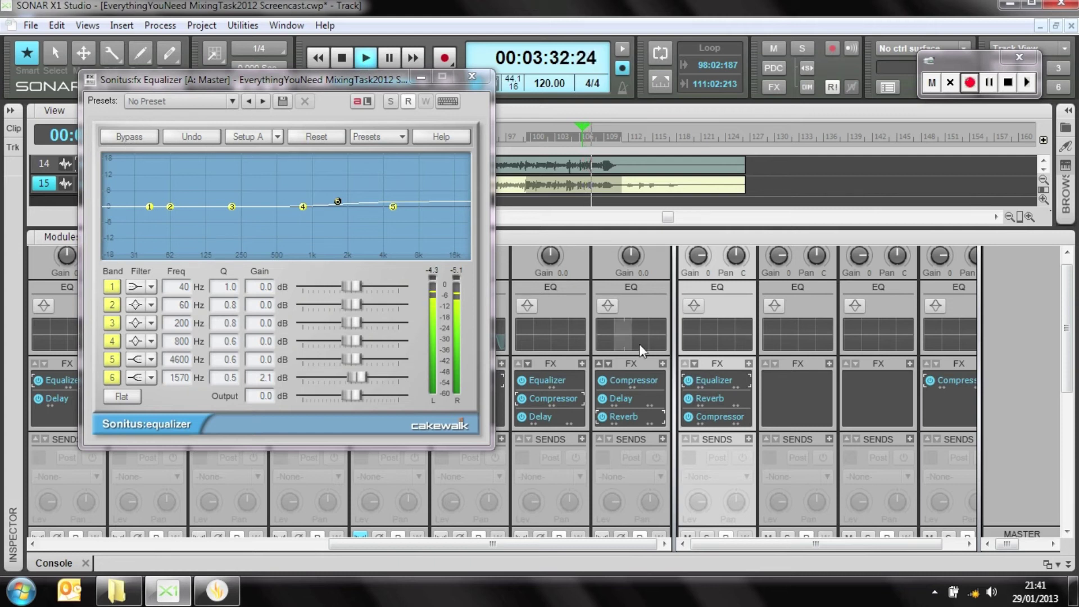
left_click(686, 398)
left_click(688, 417)
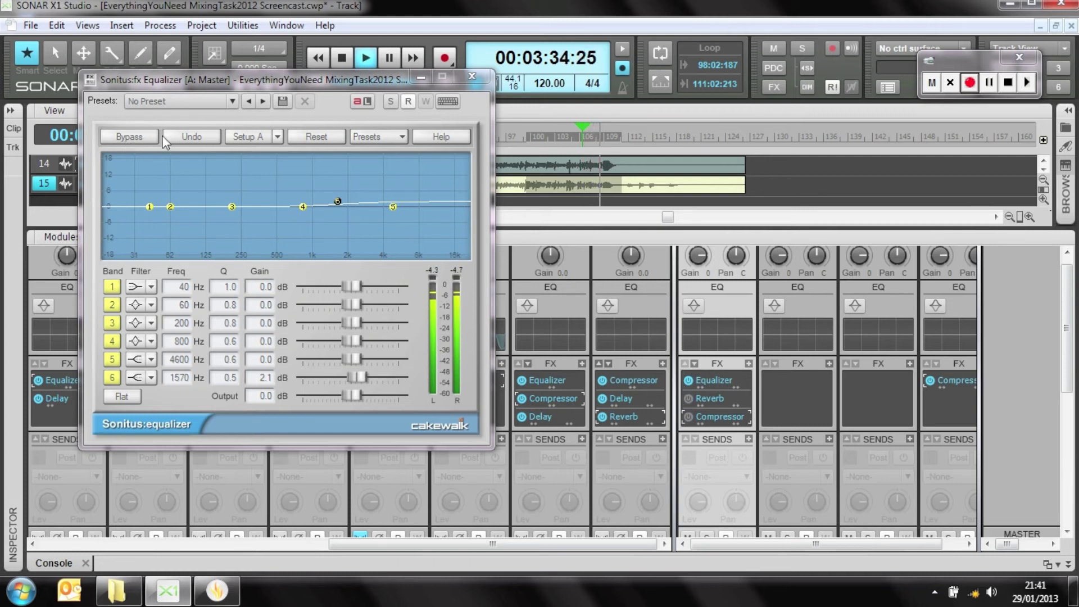
left_click(138, 138)
left_click(137, 138)
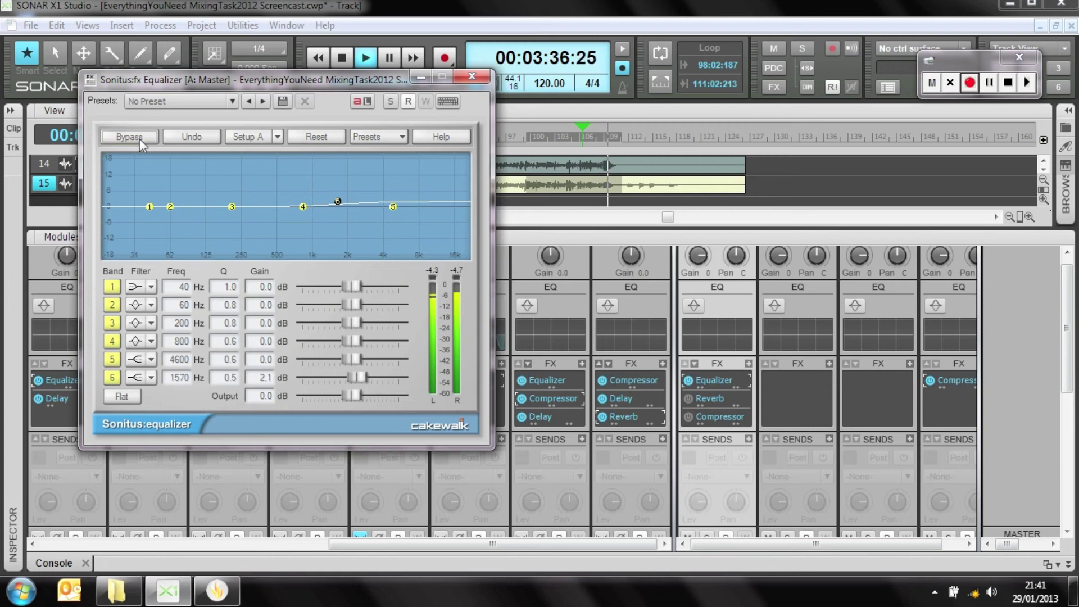
left_click(471, 76)
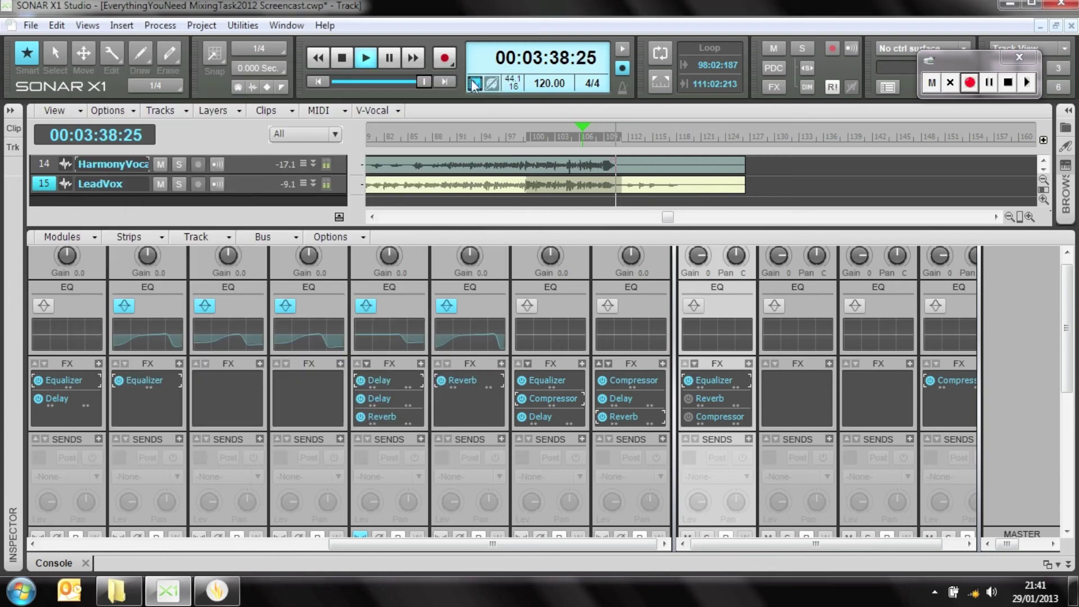
key("space")
left_click(537, 149)
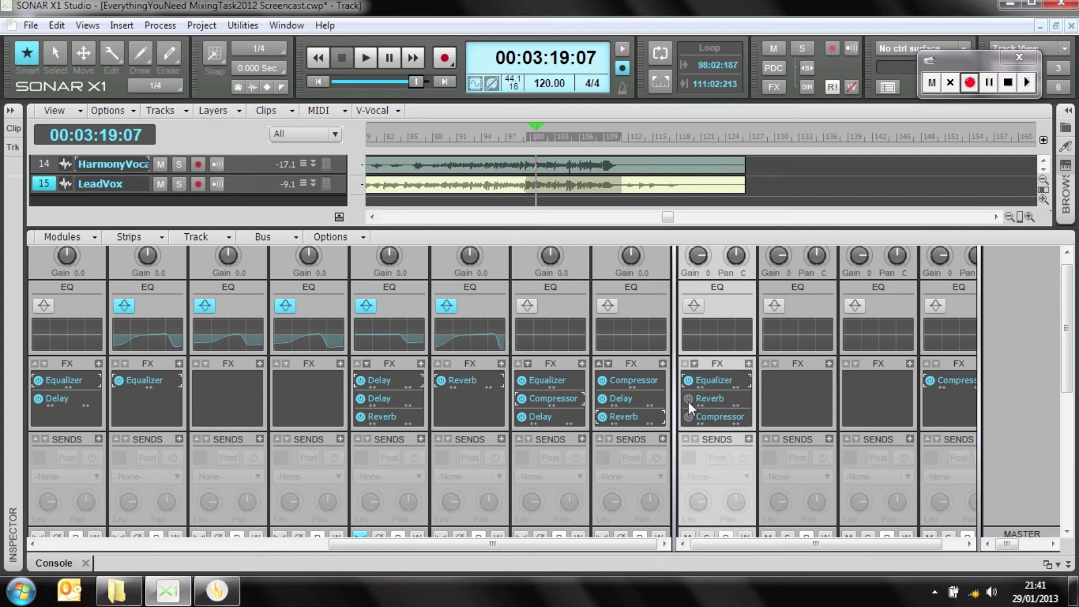
Step: Re-enable the Master reverb, cut its early reflections to -30.5 dB and lower its reverb level
key("space")
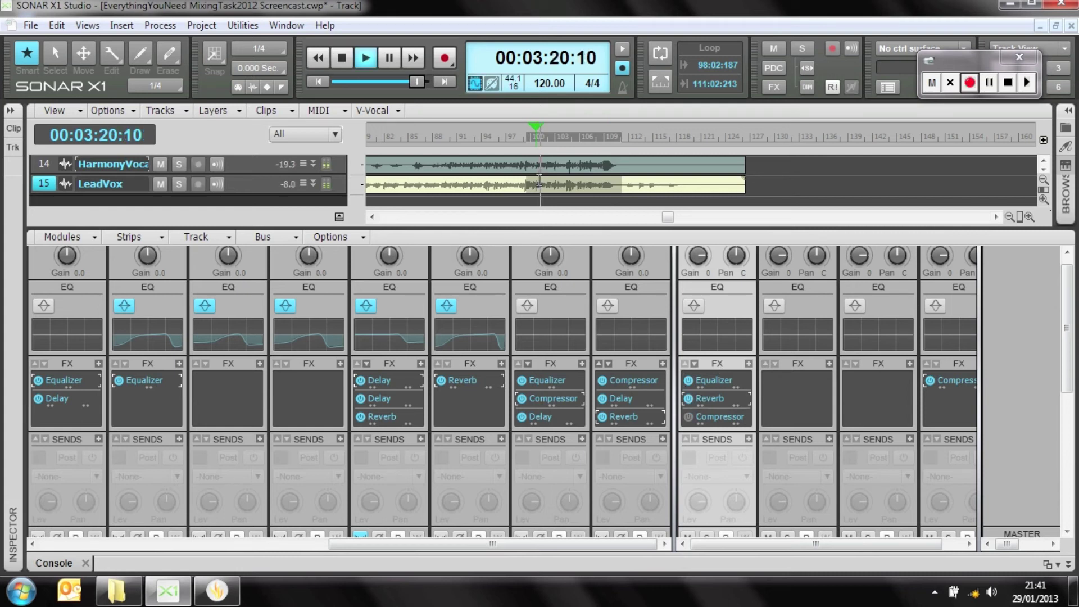
key("r")
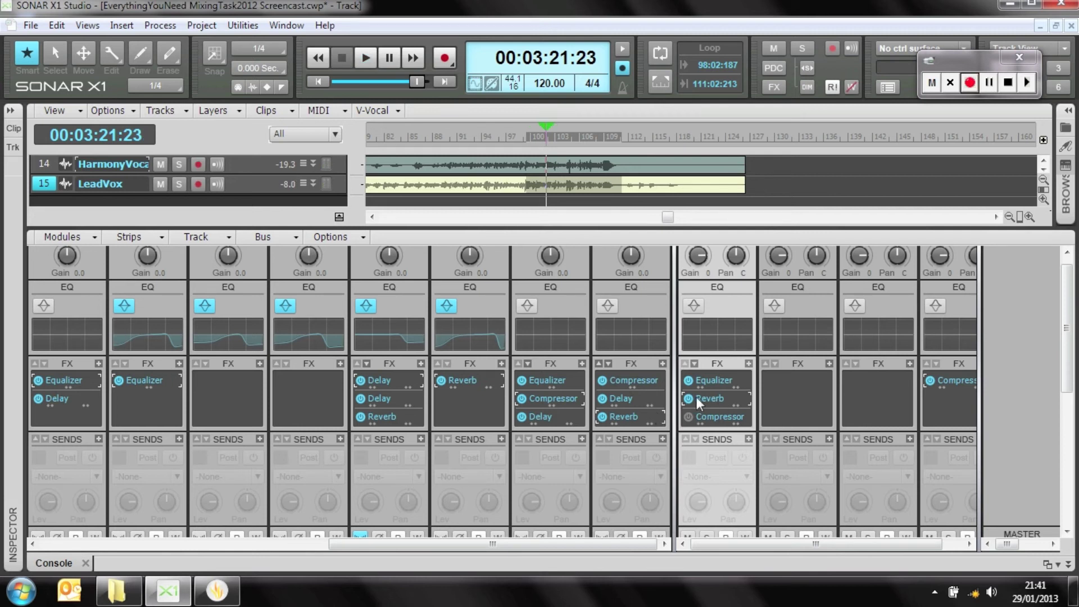
double_click(719, 399)
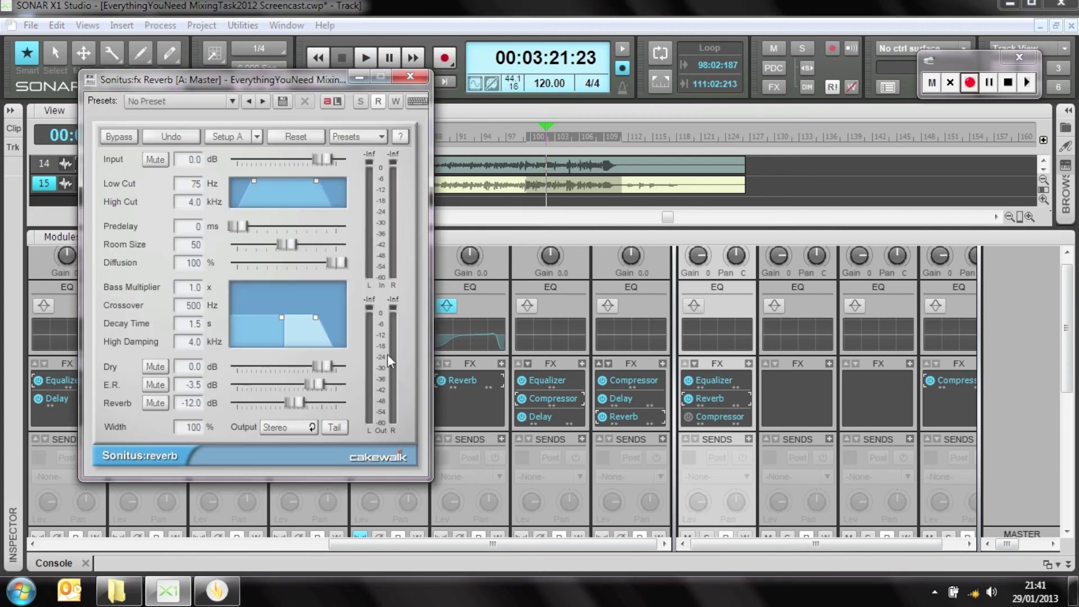
left_click_drag(326, 385, 252, 384)
left_click_drag(294, 402, 278, 402)
left_click(402, 81)
Step: Audition the reverb change, then switch the Master compressor back on
key("space")
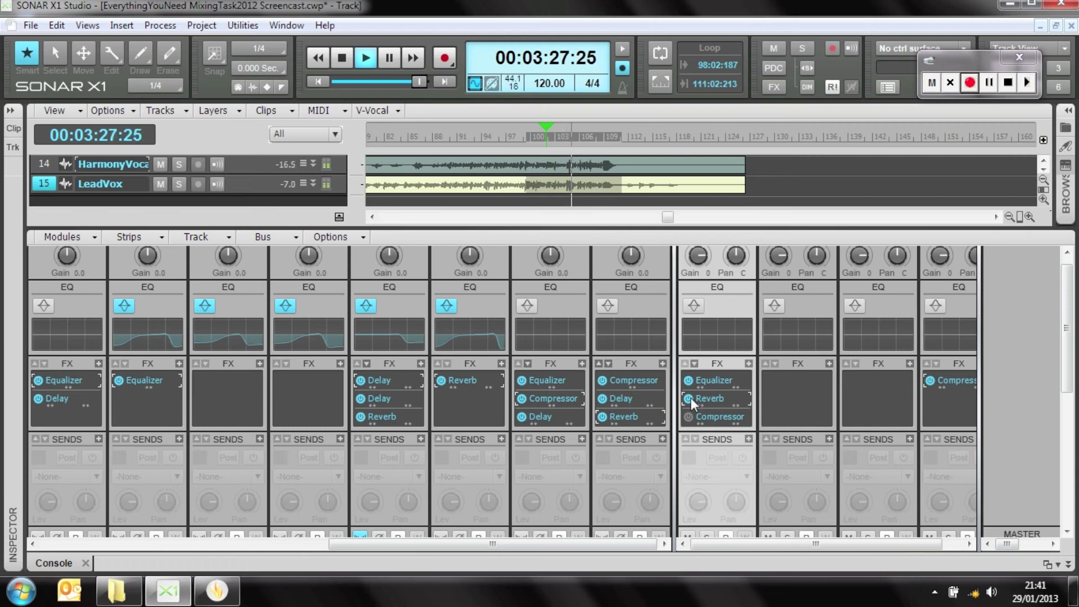
key("space")
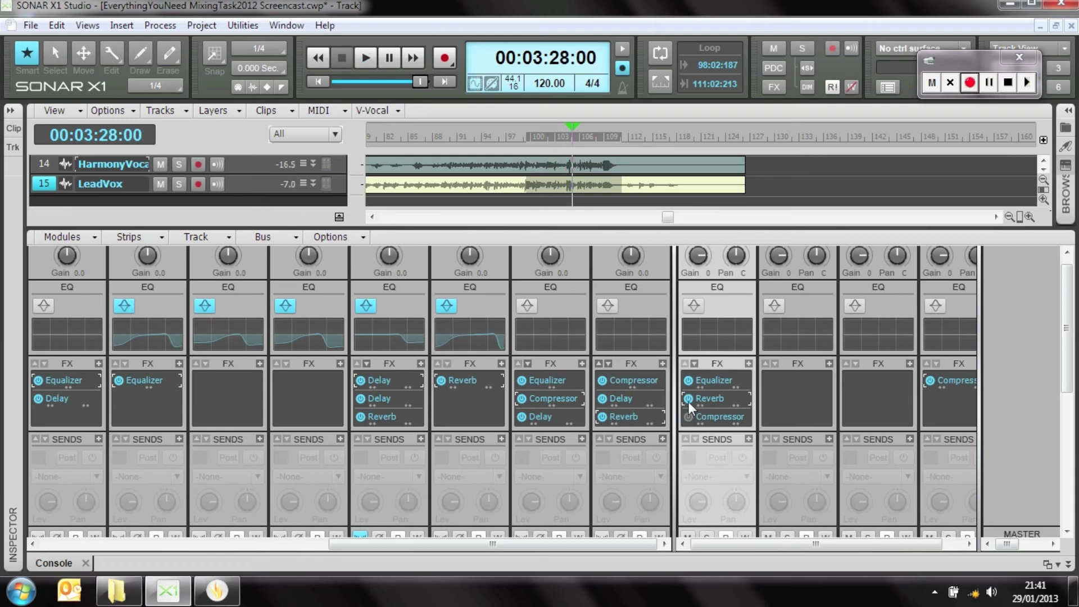
left_click(686, 416)
Step: Load the Music > Complete Mix (GR 2-8dB) preset into the Master compressor: 3.0 ratio, -16 dB threshold
double_click(719, 416)
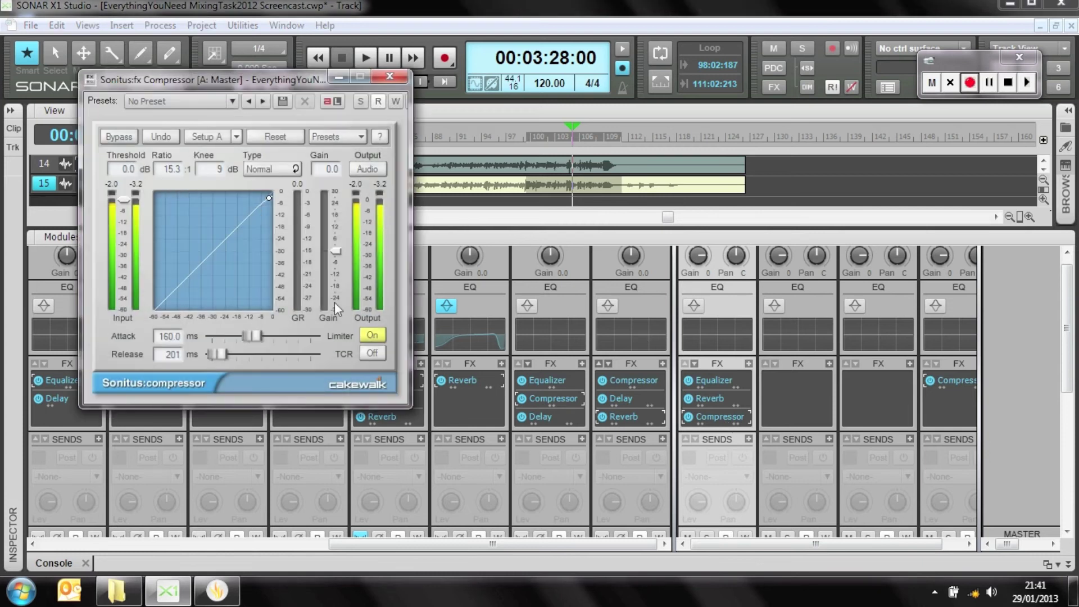
left_click(343, 140)
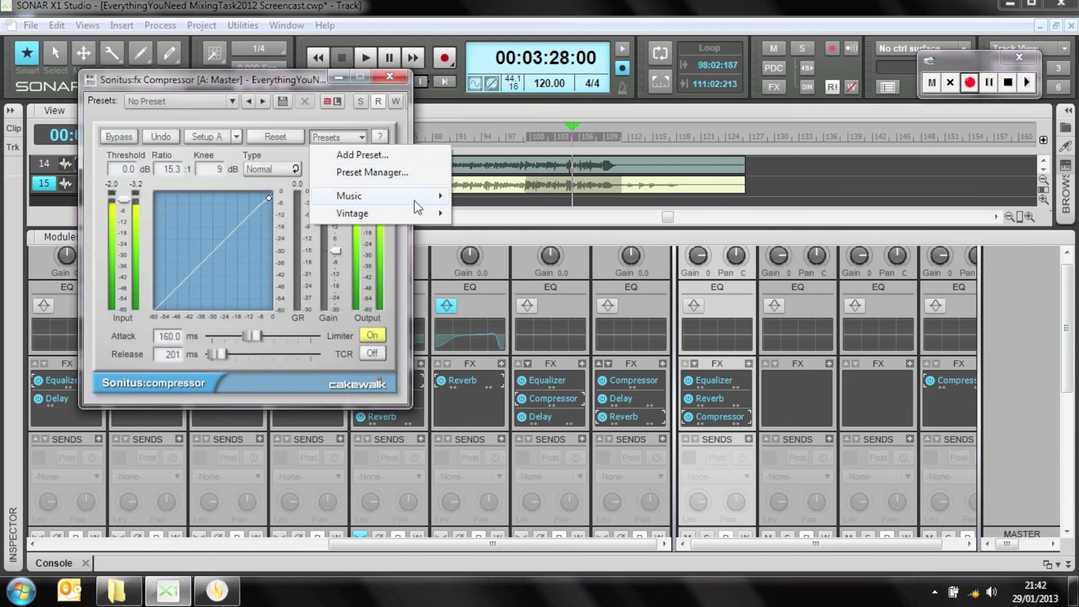
mouse_move(413, 200)
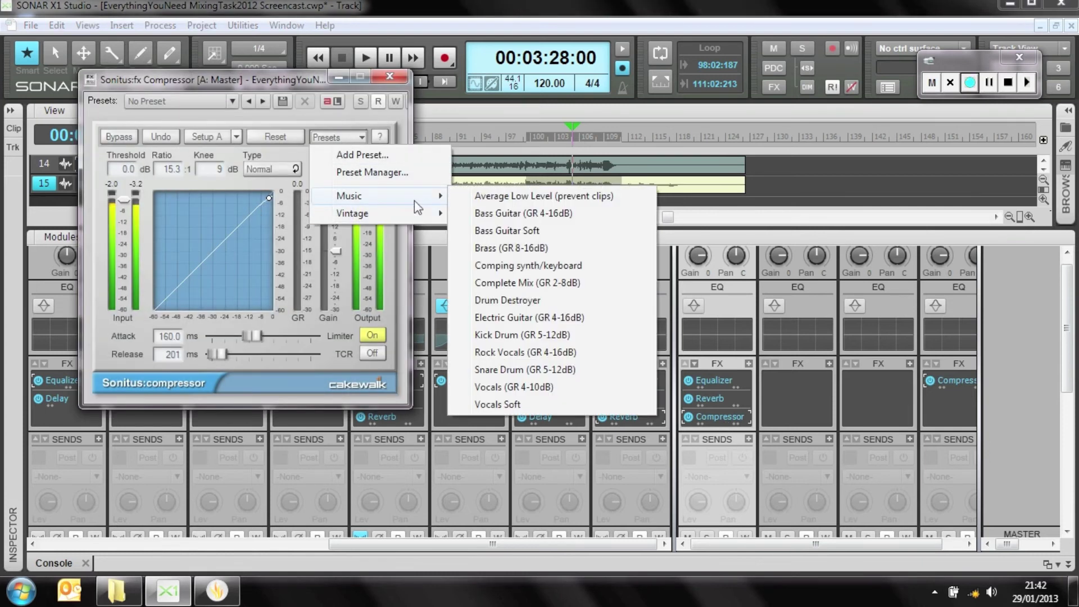
left_click(521, 284)
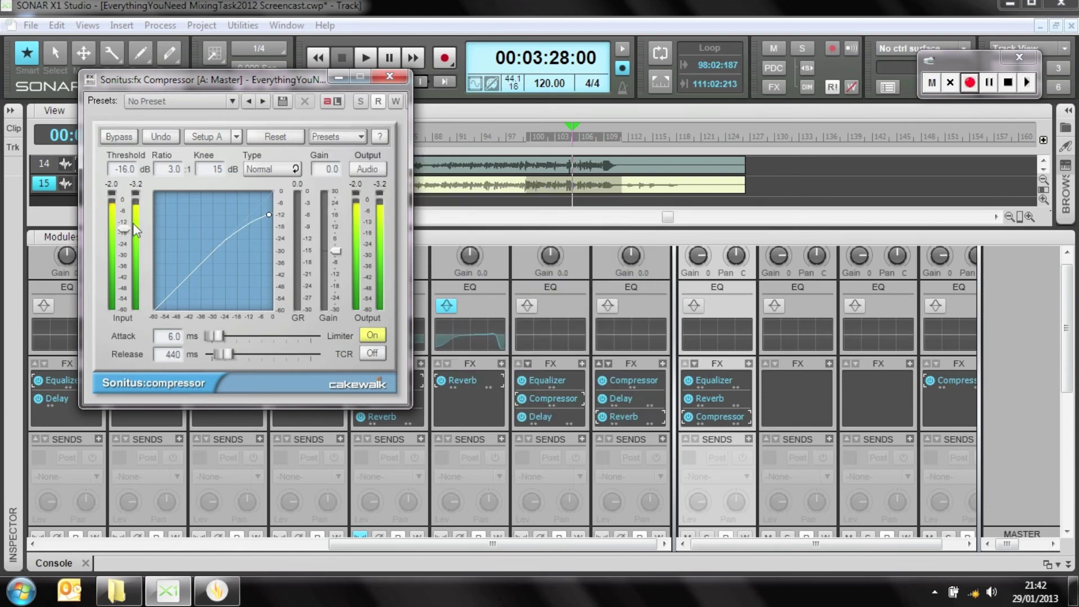
left_click_drag(1066, 327, 1065, 459)
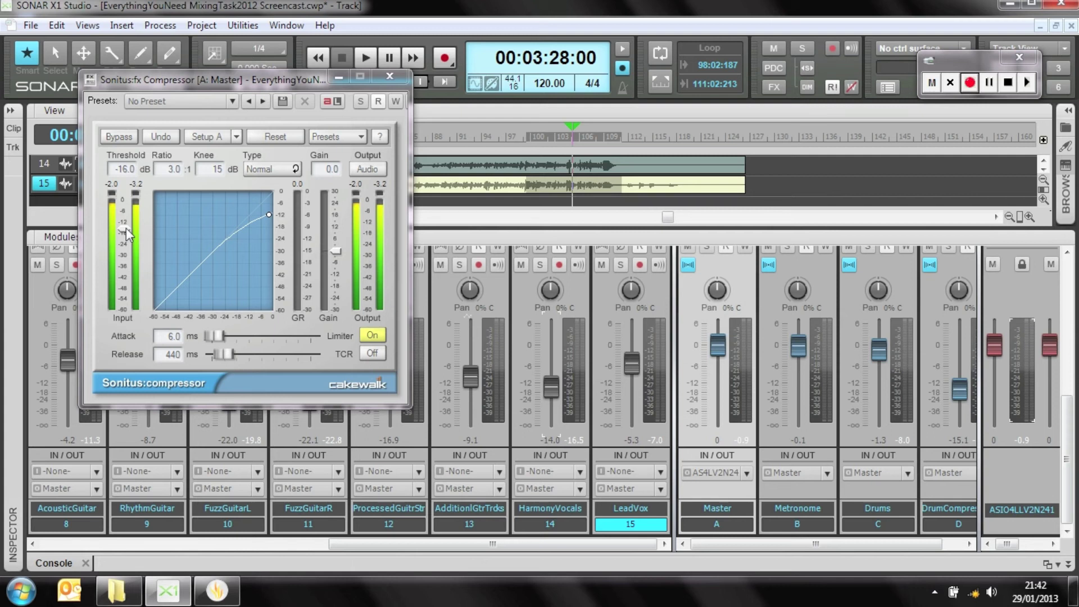
Step: Set the Master compressor threshold to -12.3 dB while listening to playback
left_click_drag(126, 228, 122, 275)
key("space")
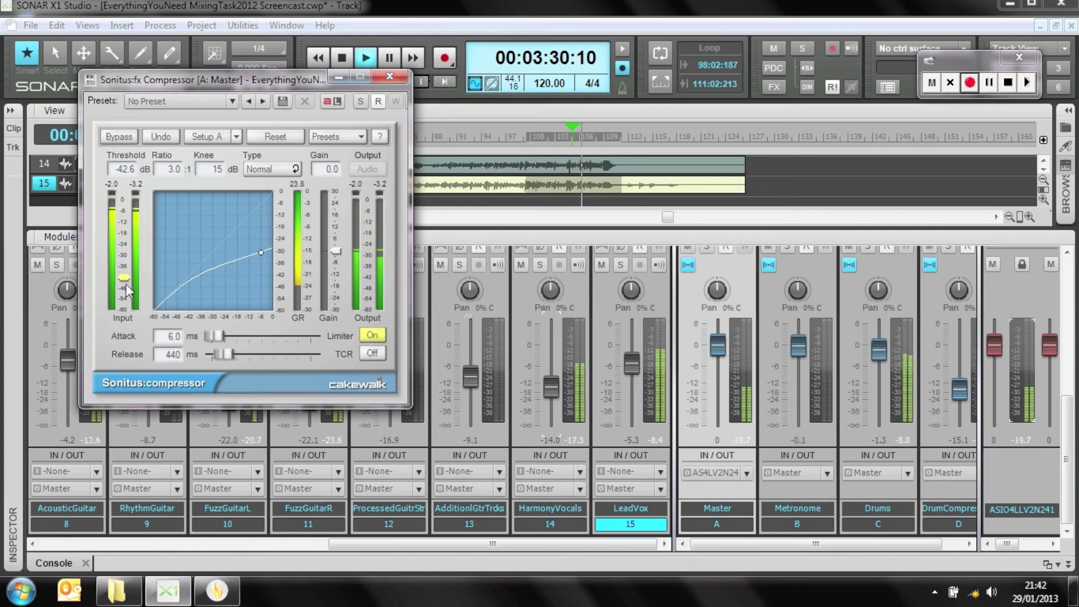
left_click_drag(126, 284, 125, 274)
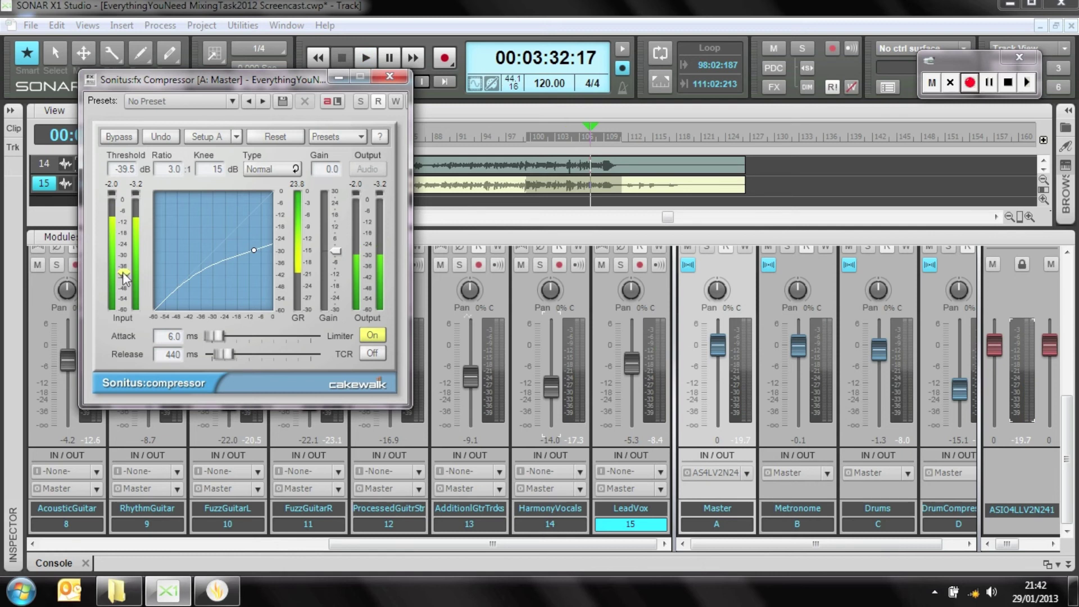
left_click_drag(124, 275, 124, 221)
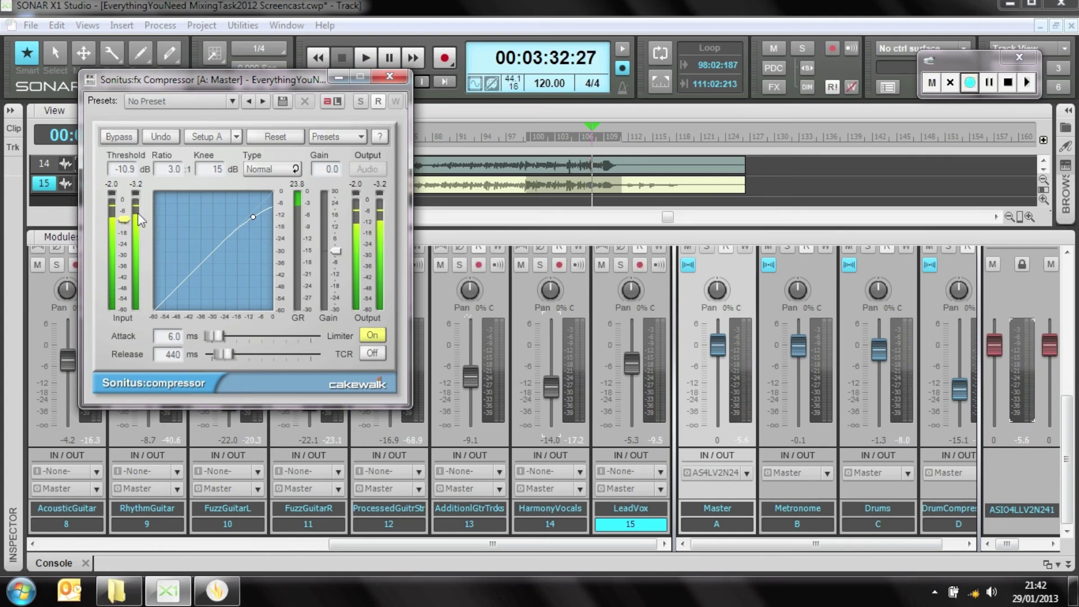
left_click_drag(124, 219, 124, 223)
Step: Add 5.6 dB of makeup gain, then bypass the compressor to compare and stop
left_click_drag(334, 247, 335, 251)
key("space")
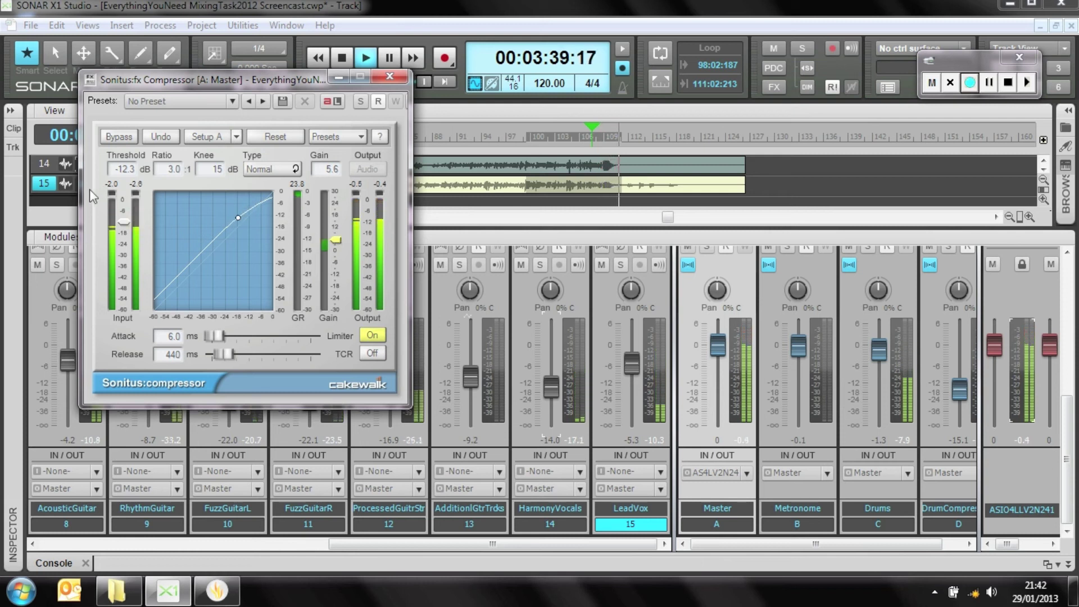
left_click(127, 137)
key("space")
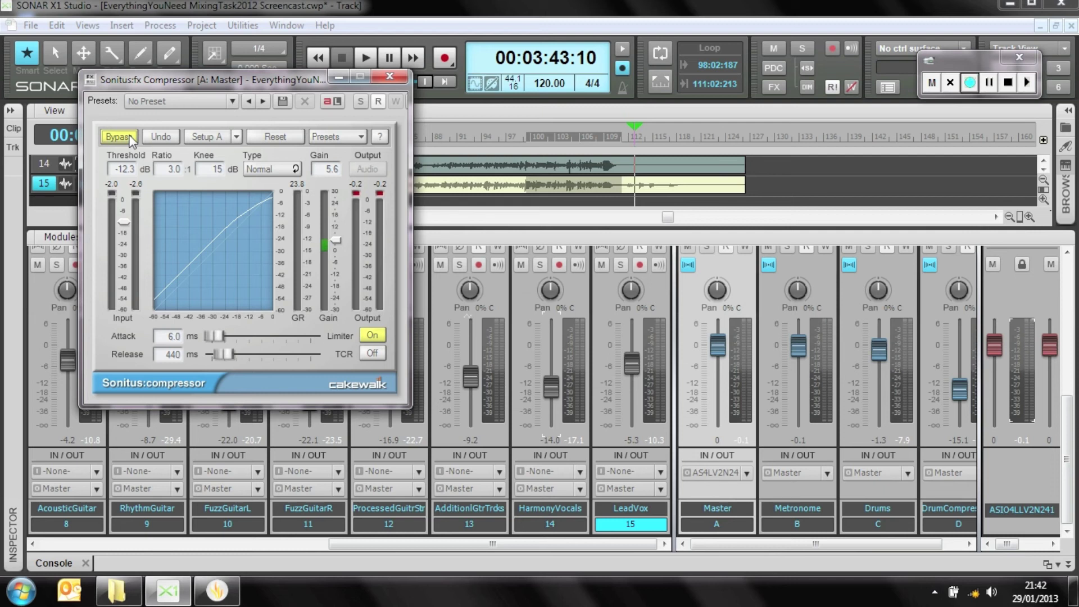
Step: Playing from bar 100, re-enable the Master compressor, set its gain to 5.8 dB, and close it
left_click(537, 137)
key("space")
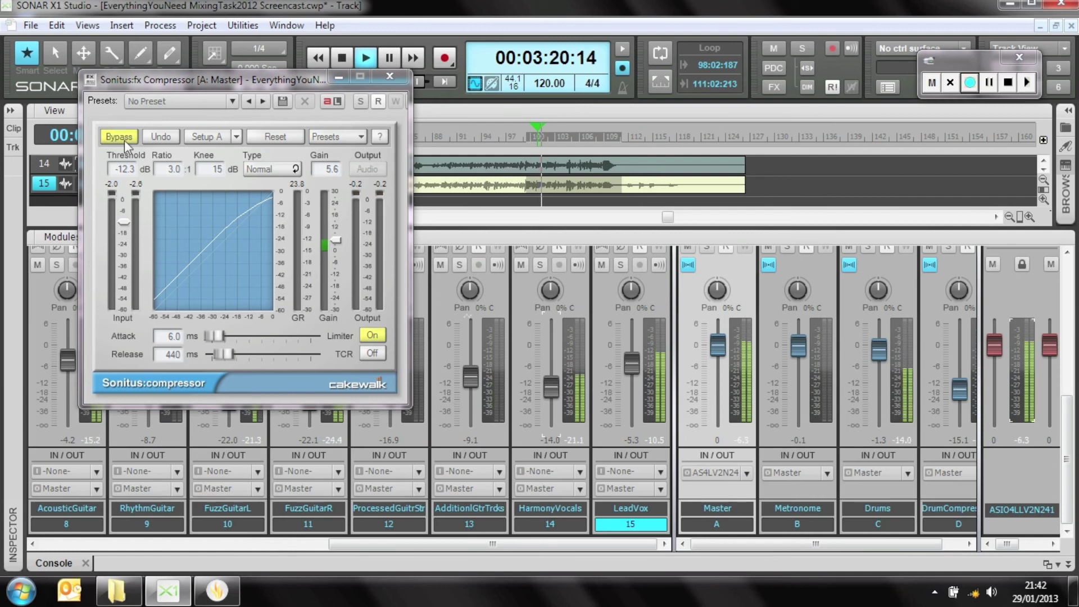
left_click(124, 140)
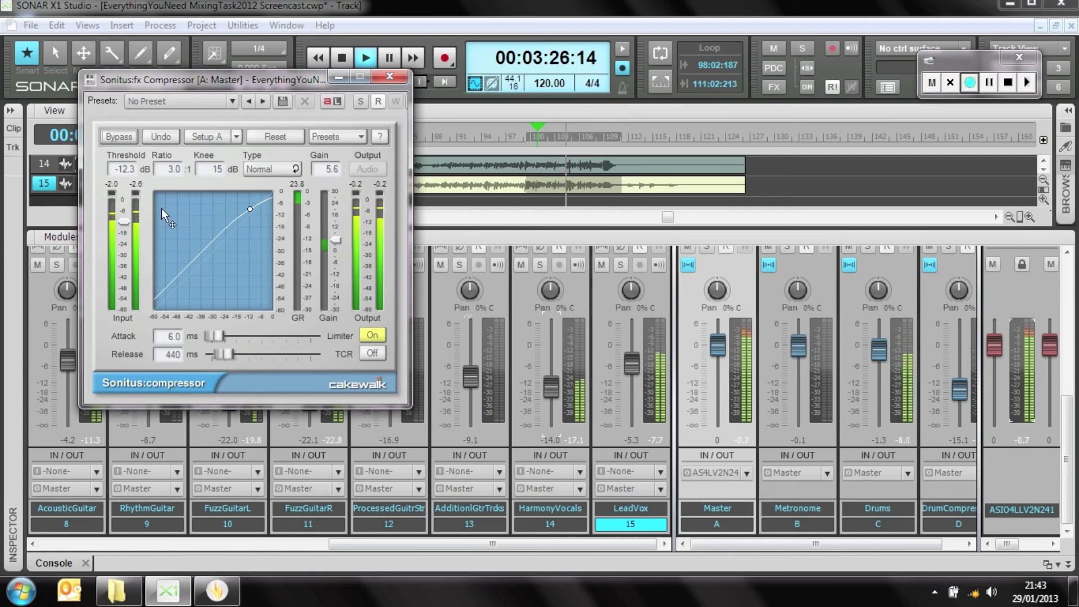
left_click_drag(335, 240, 336, 239)
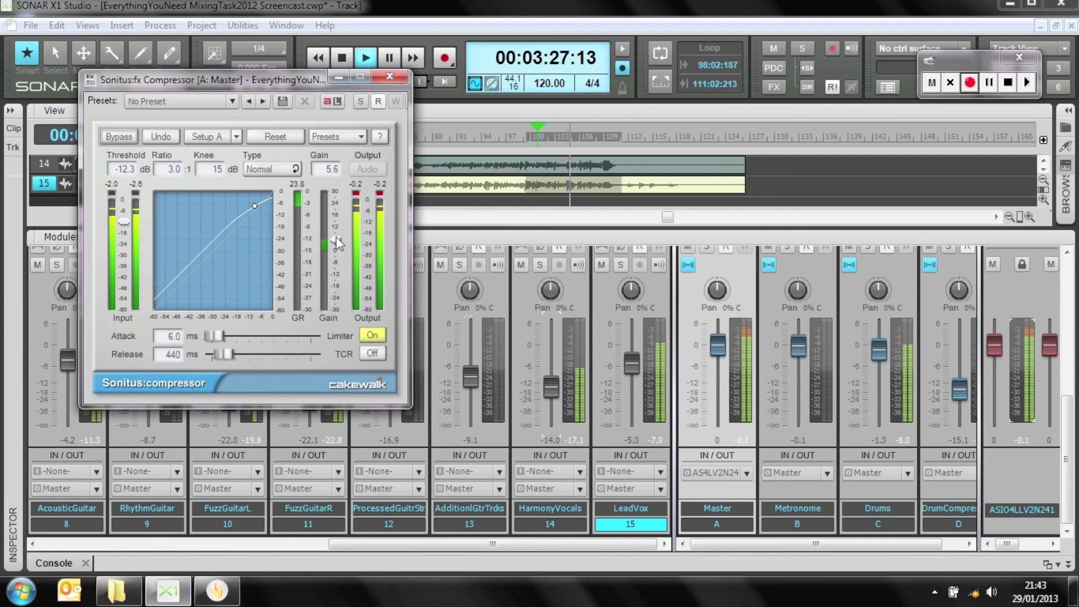
left_click(397, 82)
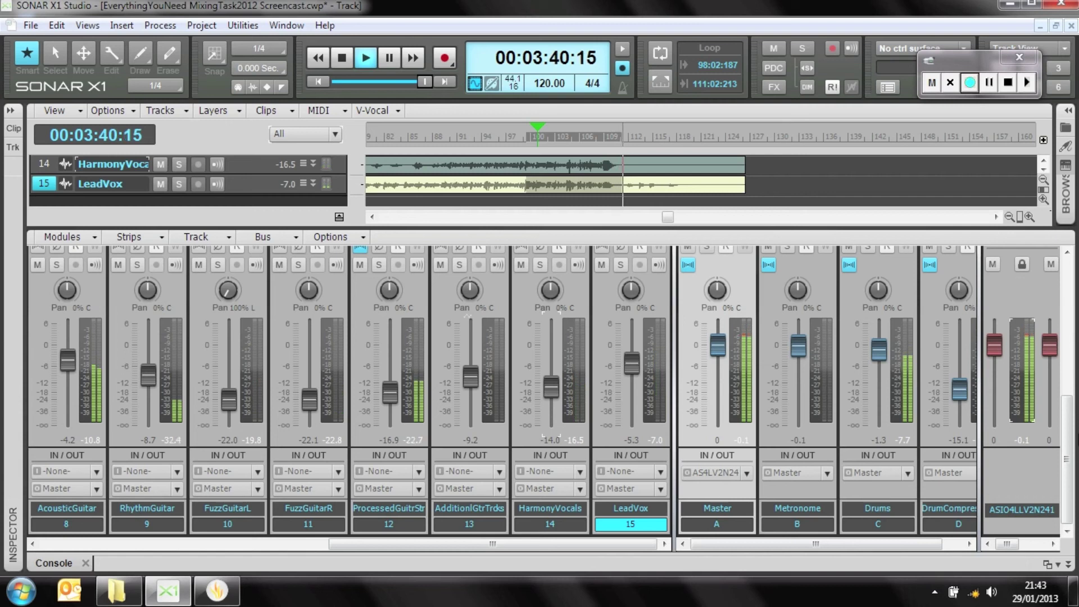
Step: Save the project and drag the console splitter down to give the track view more height
key("r")
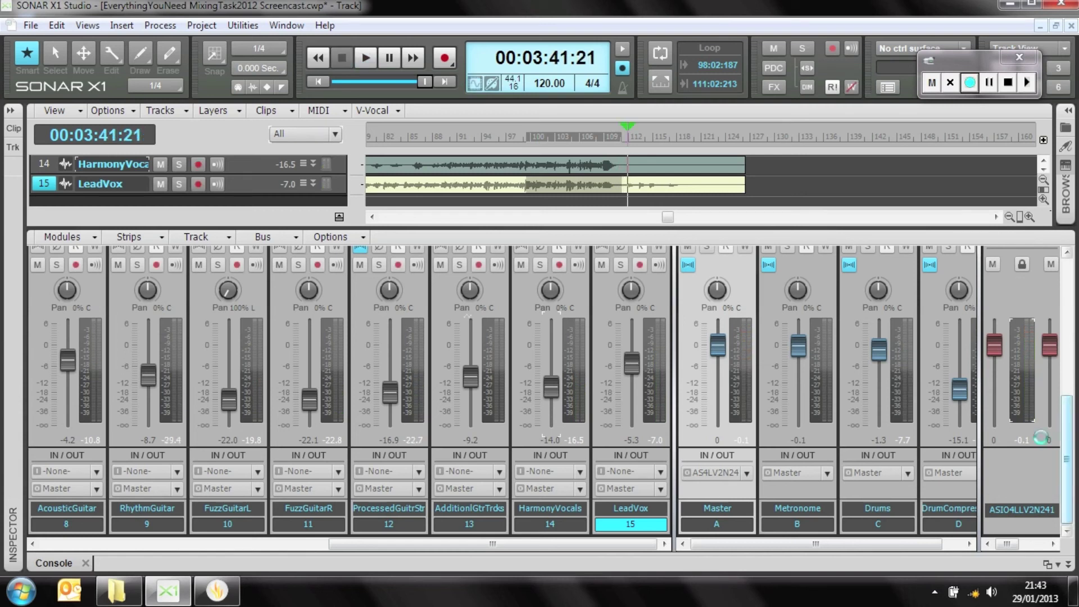
key("ctrl+s")
scroll(1050, 393, "up", 3)
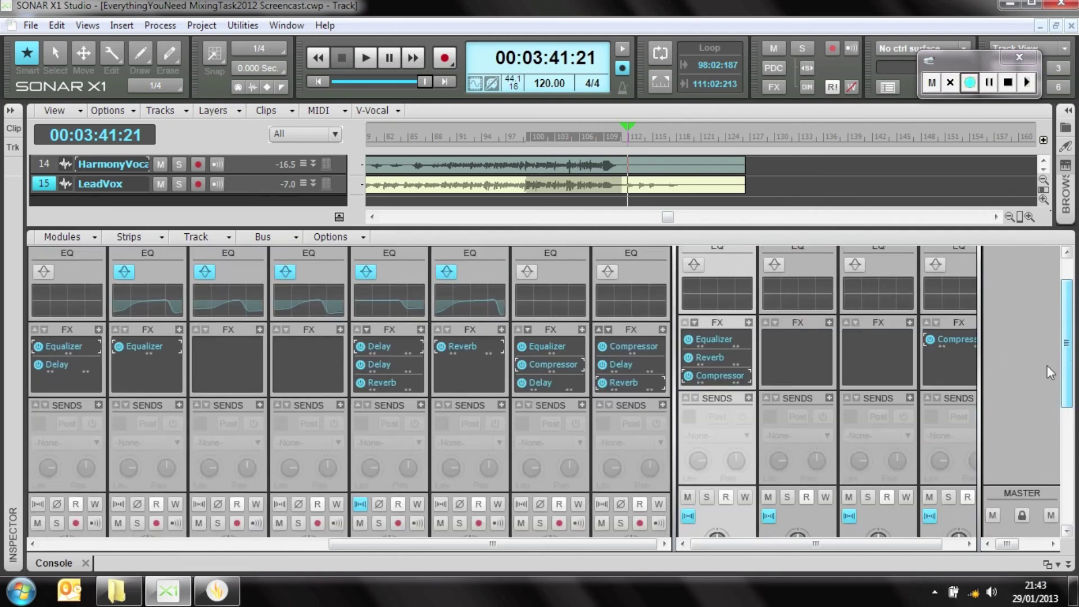
scroll(1055, 436, "down", 3)
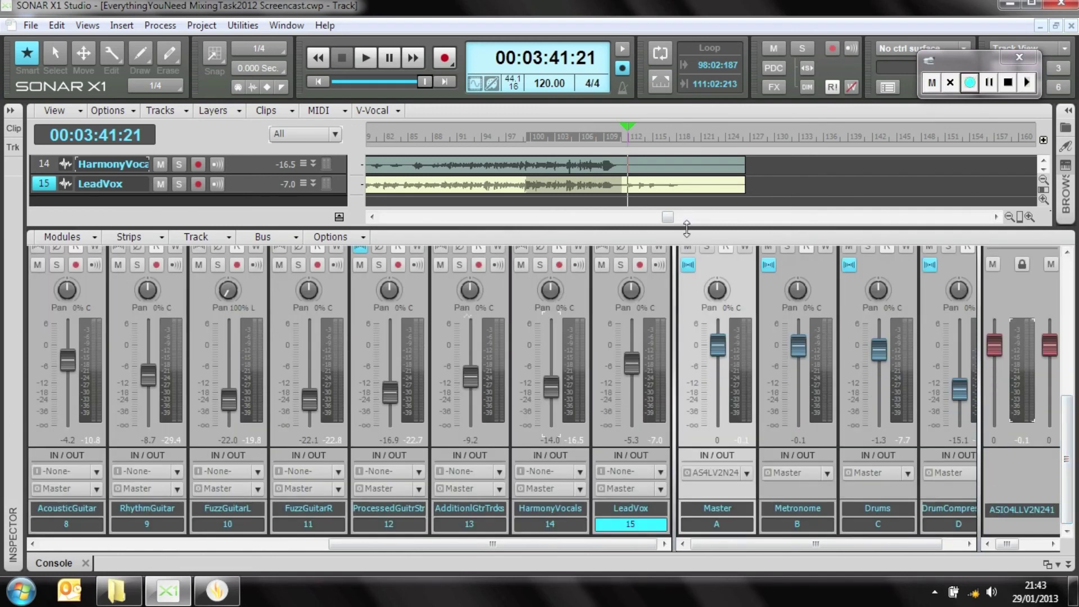
left_click_drag(687, 230, 686, 368)
Step: Collapse the expanded AdditionalGuitar and FuzzGuitarR tracks
scroll(1066, 512, "up", 3)
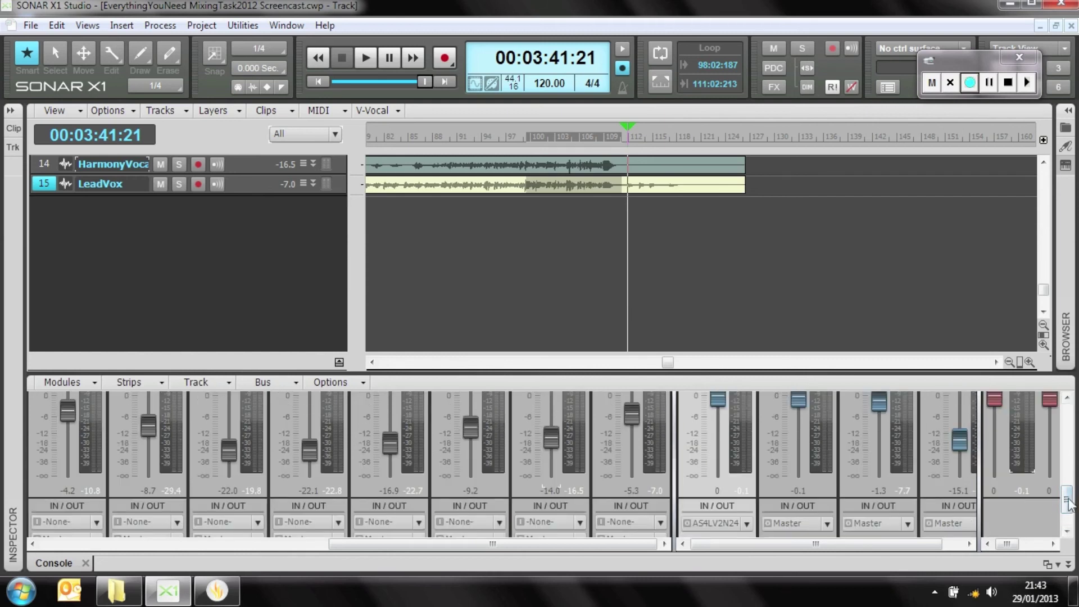
scroll(1068, 502, "down", 5)
scroll(1062, 489, "up", 8)
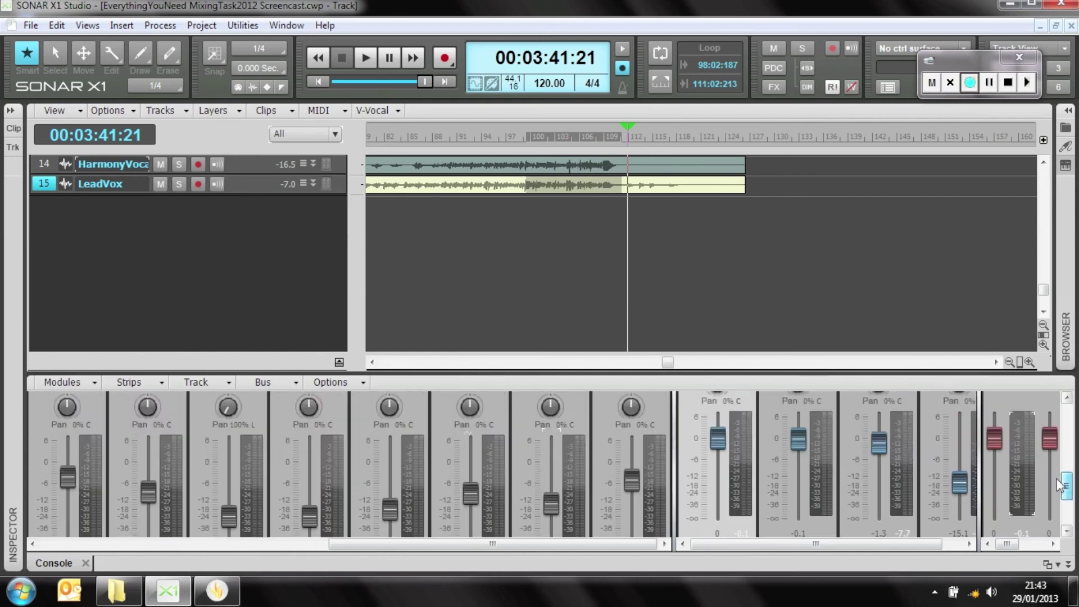
left_click_drag(1060, 484, 1057, 437)
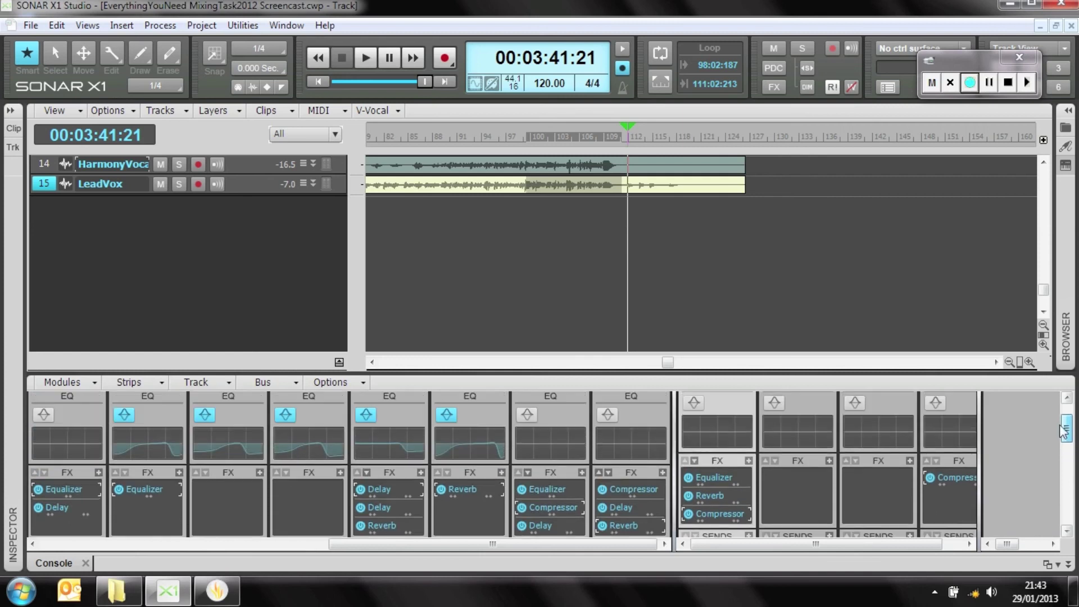
scroll(1064, 432, "up", 1)
scroll(1063, 431, "up", 3)
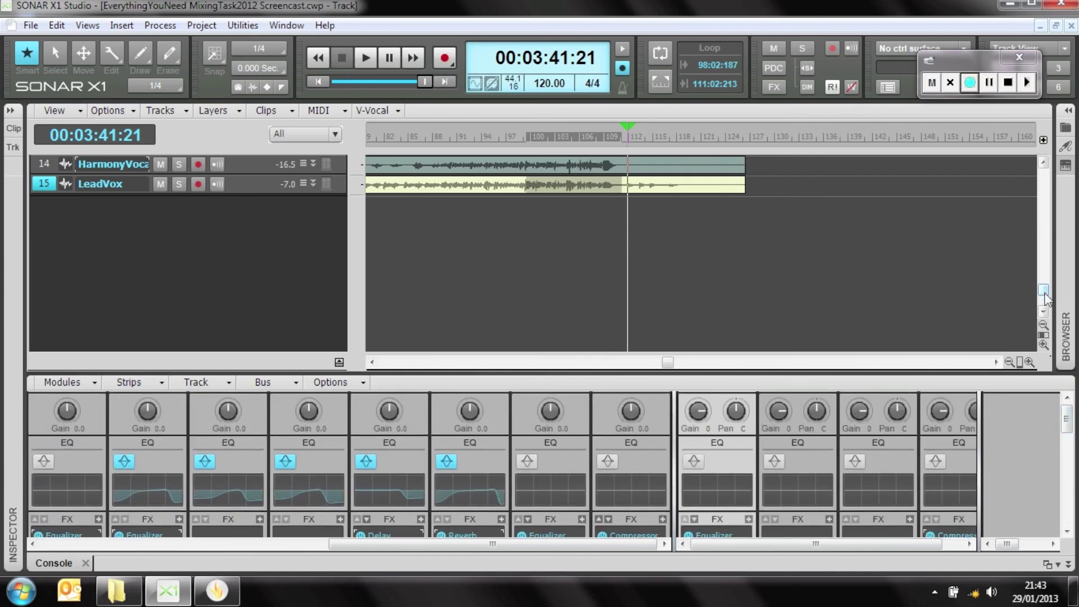
scroll(1043, 298, "up", 1)
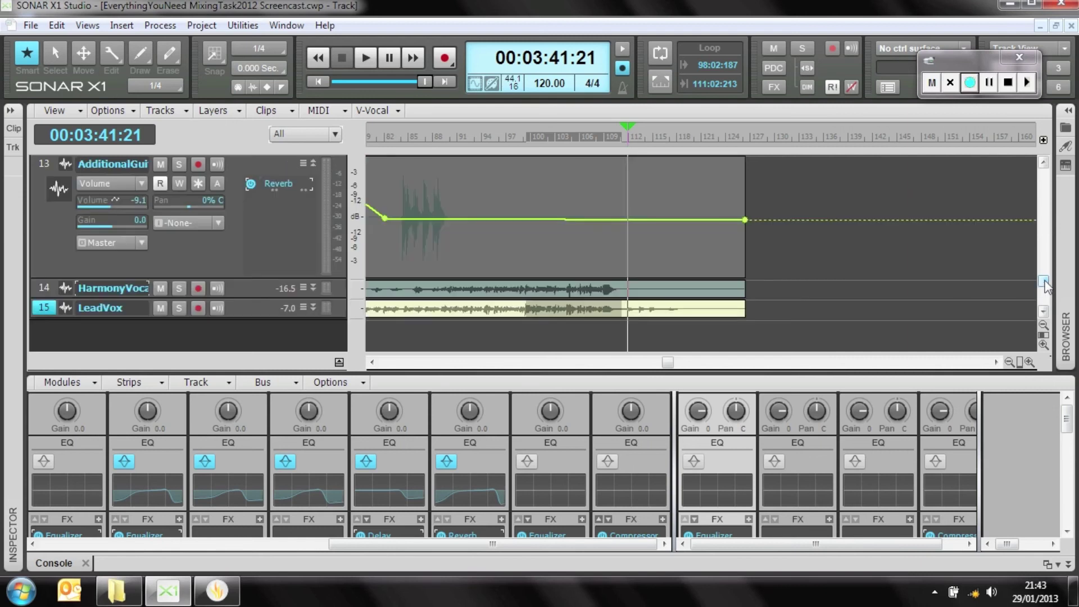
left_click(312, 163)
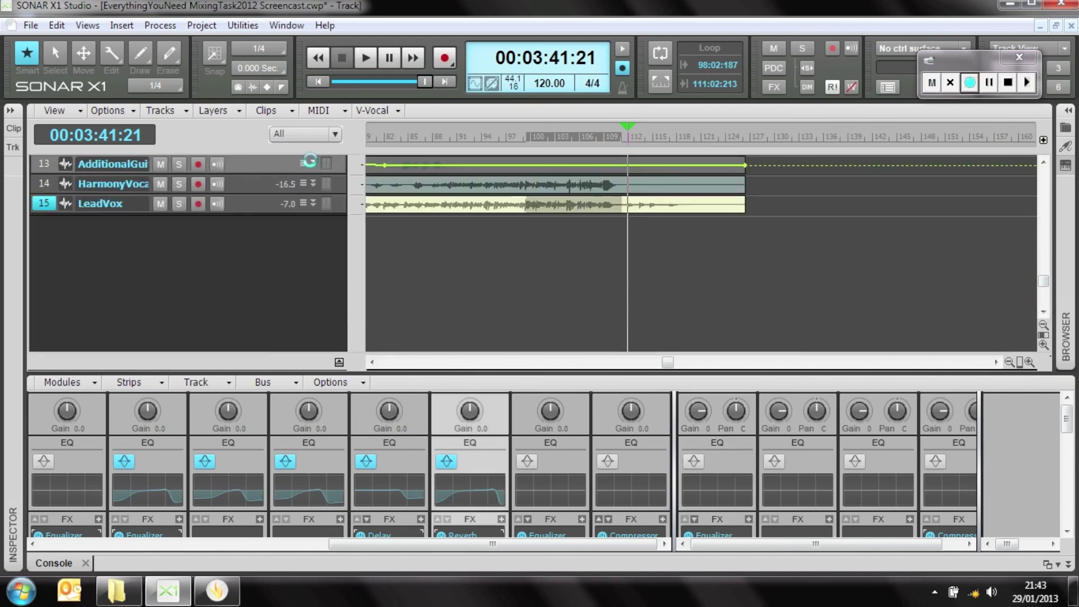
scroll(1043, 289, "up", 3)
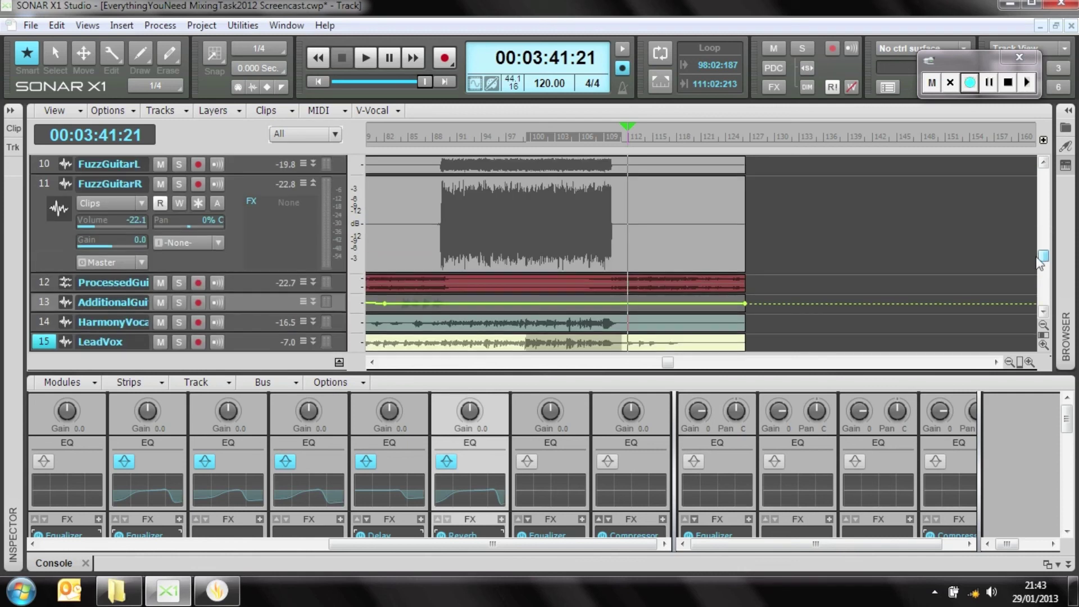
left_click(314, 182)
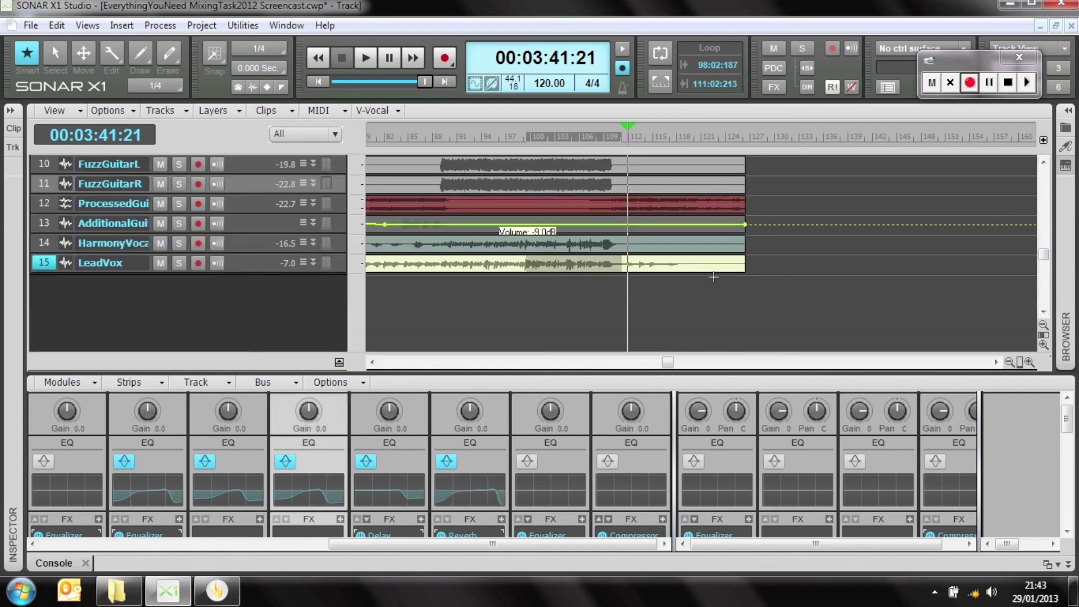
Step: Move the now time back to 00:03:20:00 at bar 100
scroll(1044, 258, "up", 4)
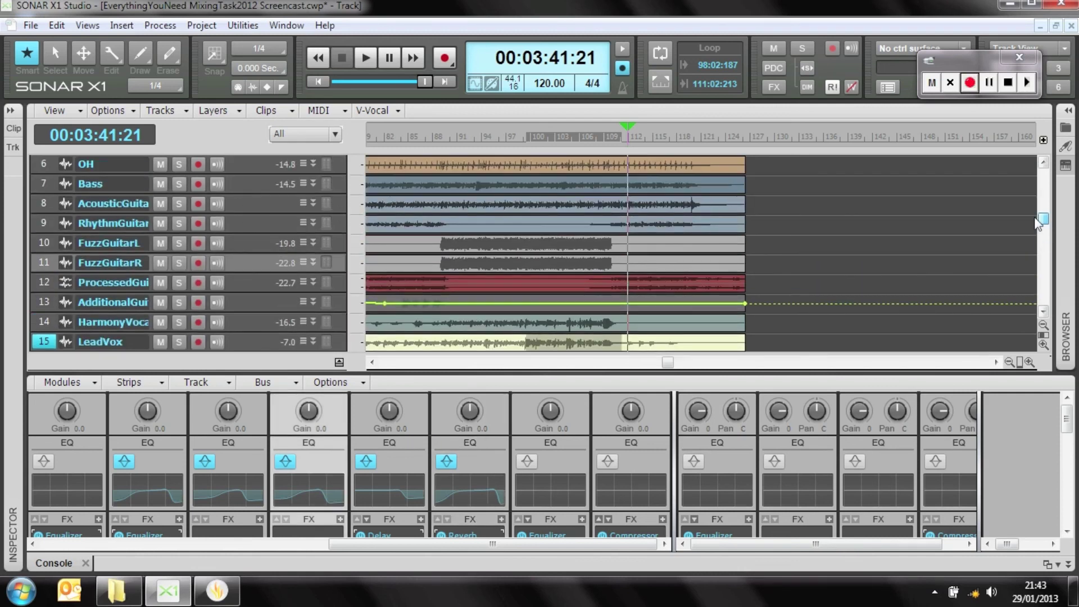
scroll(1043, 258, "down", 3)
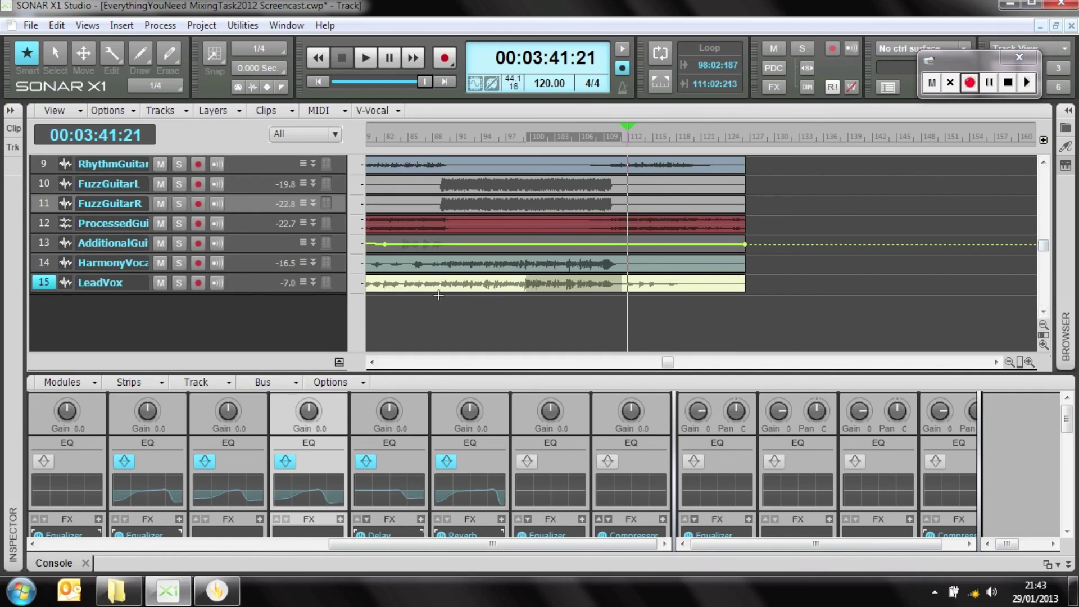
left_click(538, 325)
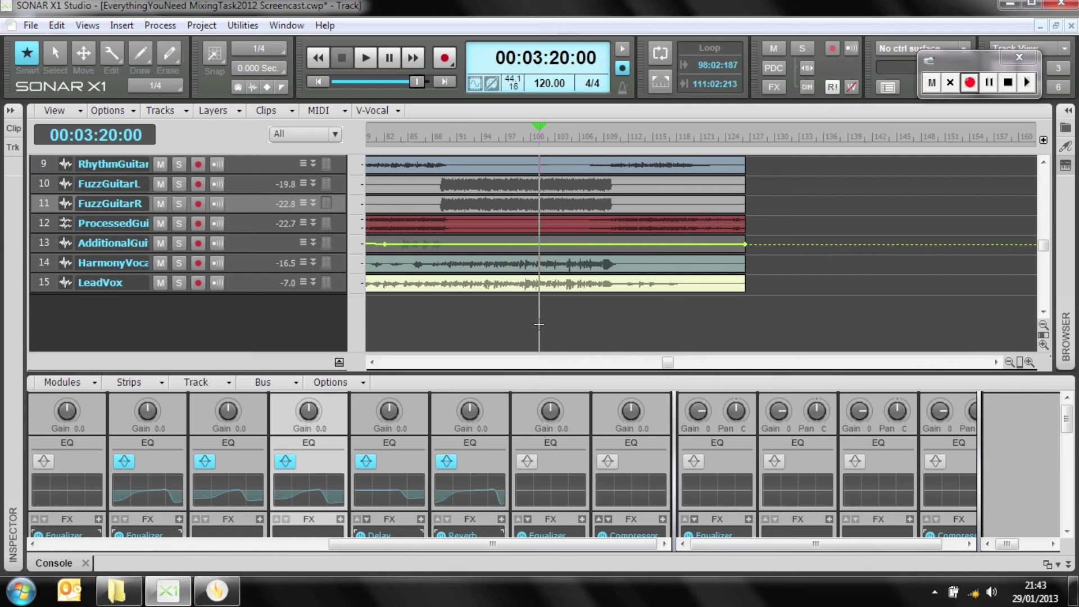
Step: Select all tracks and clips, then zoom the timeline in on the song's ending
key("ctrl+a")
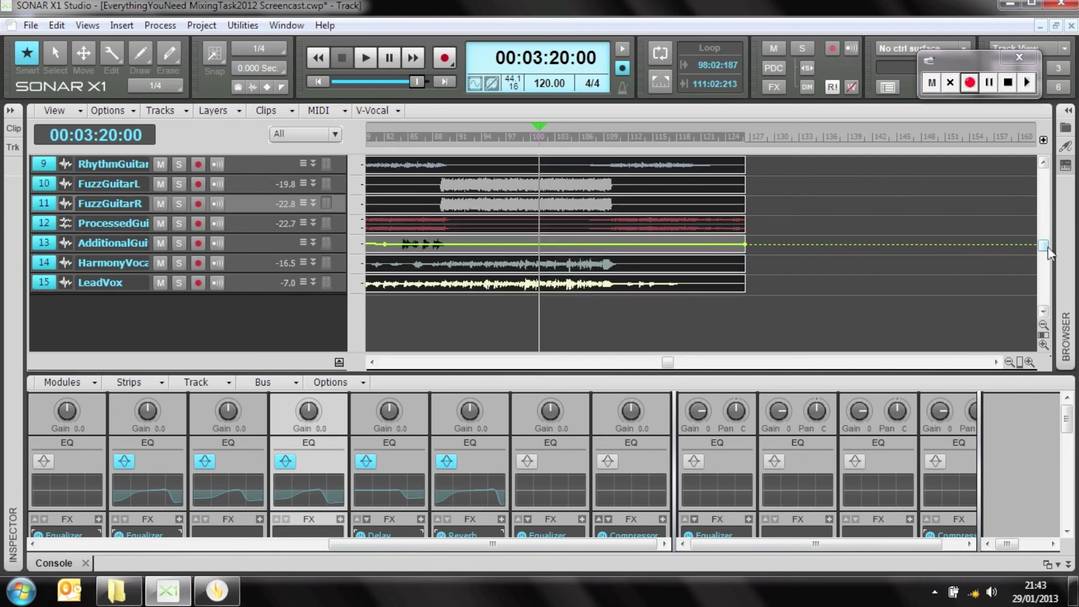
left_click_drag(1048, 248, 1049, 272)
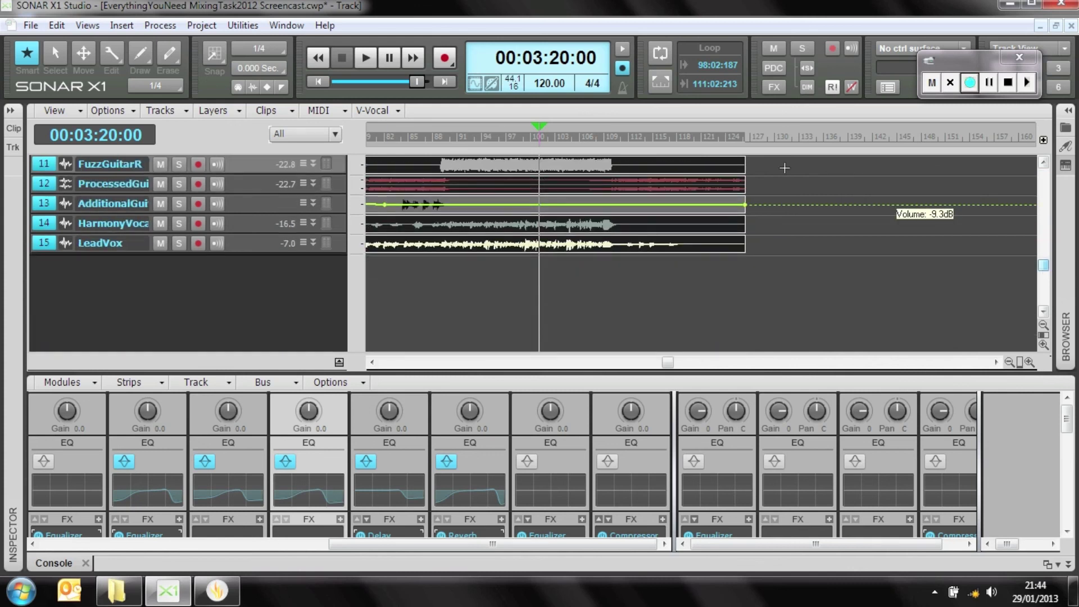
left_click(1030, 362)
left_click_drag(737, 362, 855, 375)
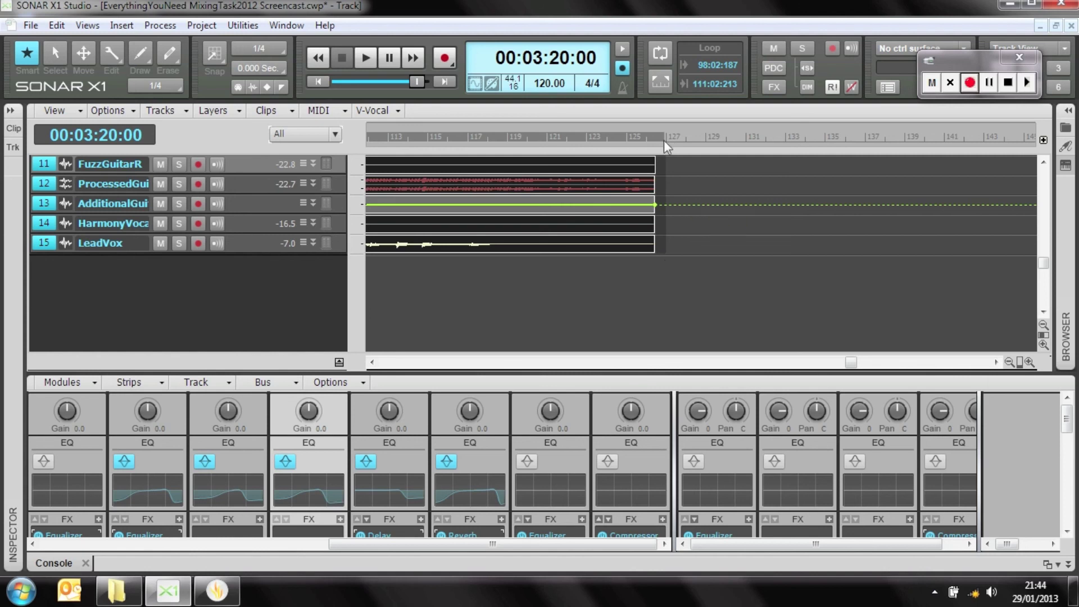
scroll(681, 270, "up", 5)
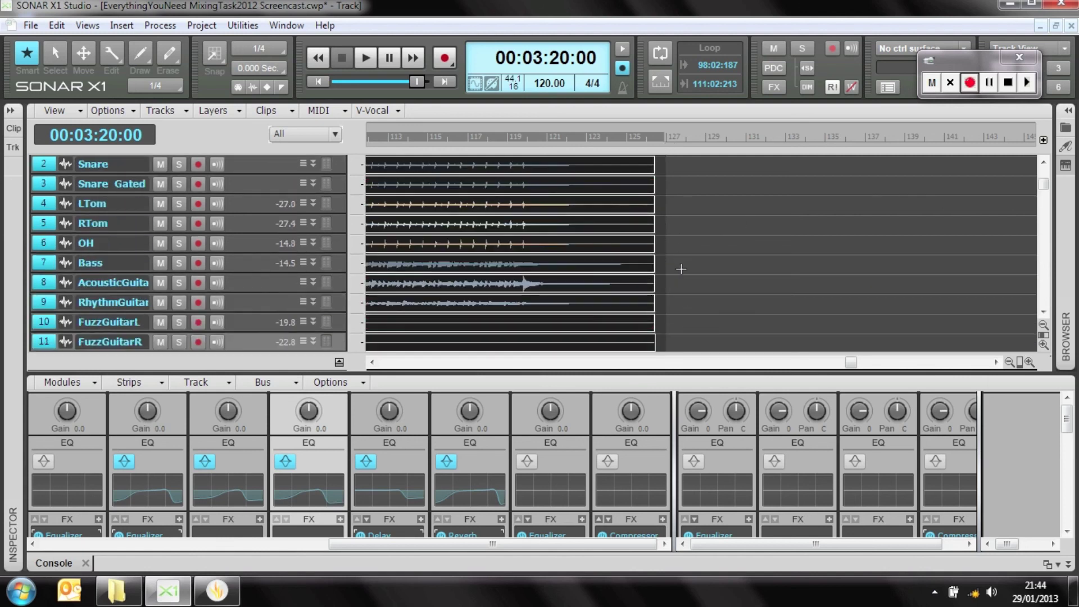
scroll(680, 269, "up", 1)
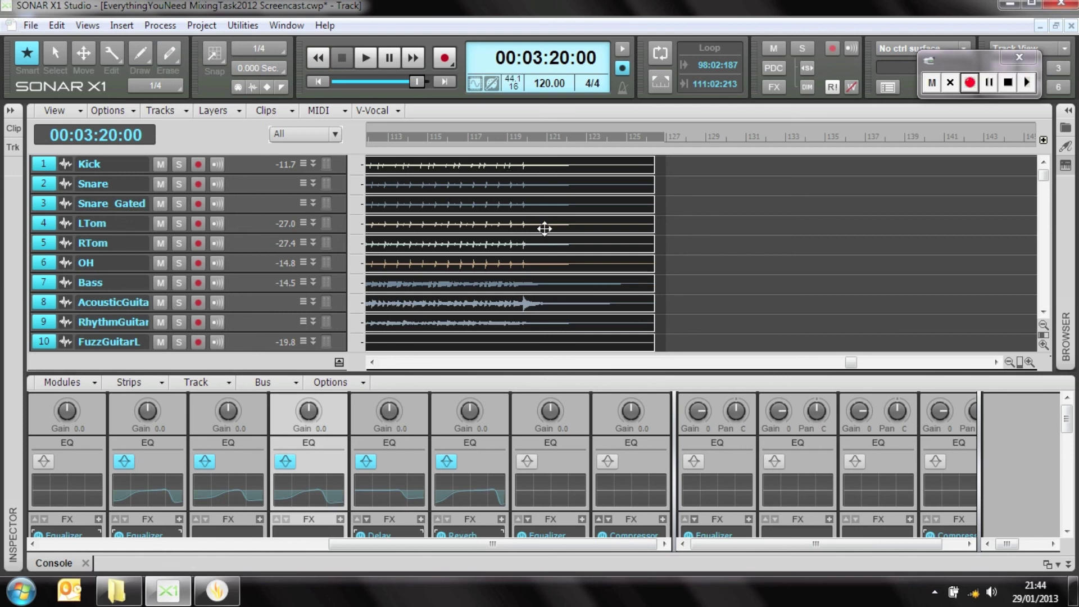
left_click(30, 26)
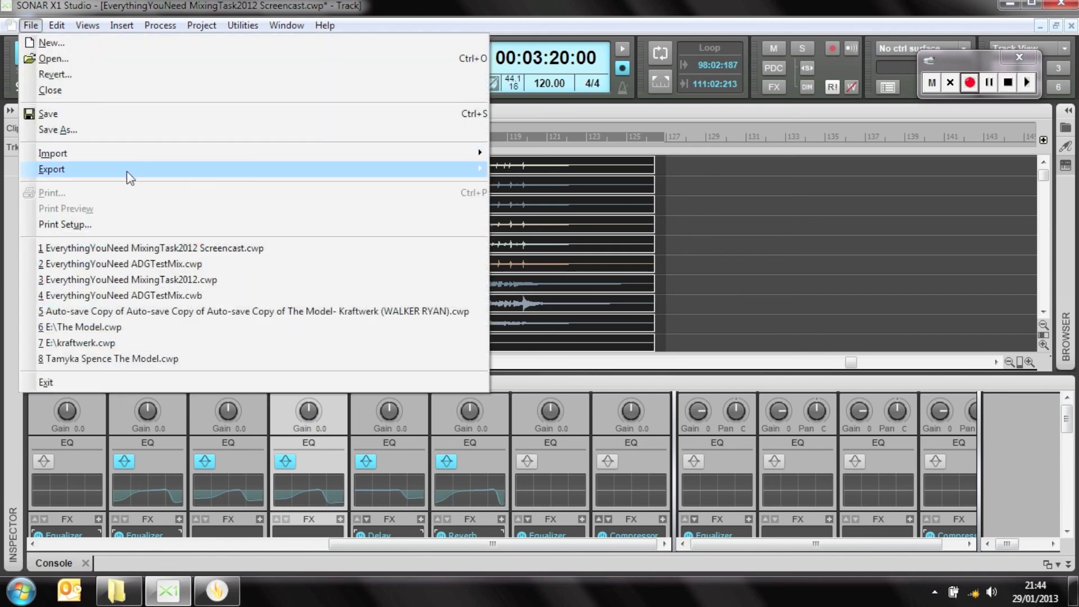
Step: Export the entire mix as a 16-bit, 44100 Hz stereo Wave file named FinalMix
mouse_move(124, 170)
left_click(527, 178)
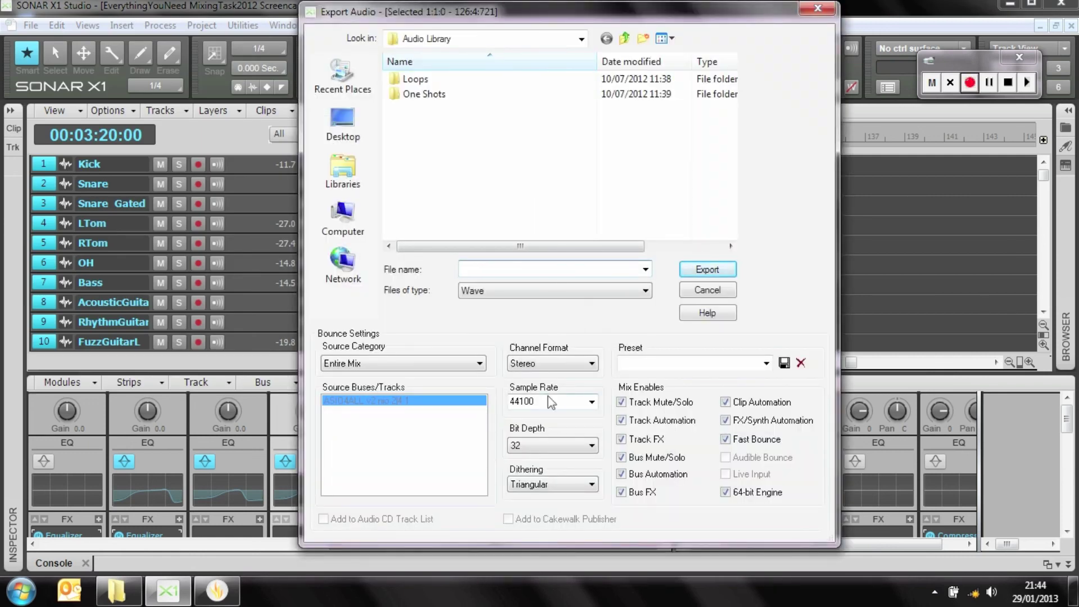
left_click(553, 446)
left_click(551, 460)
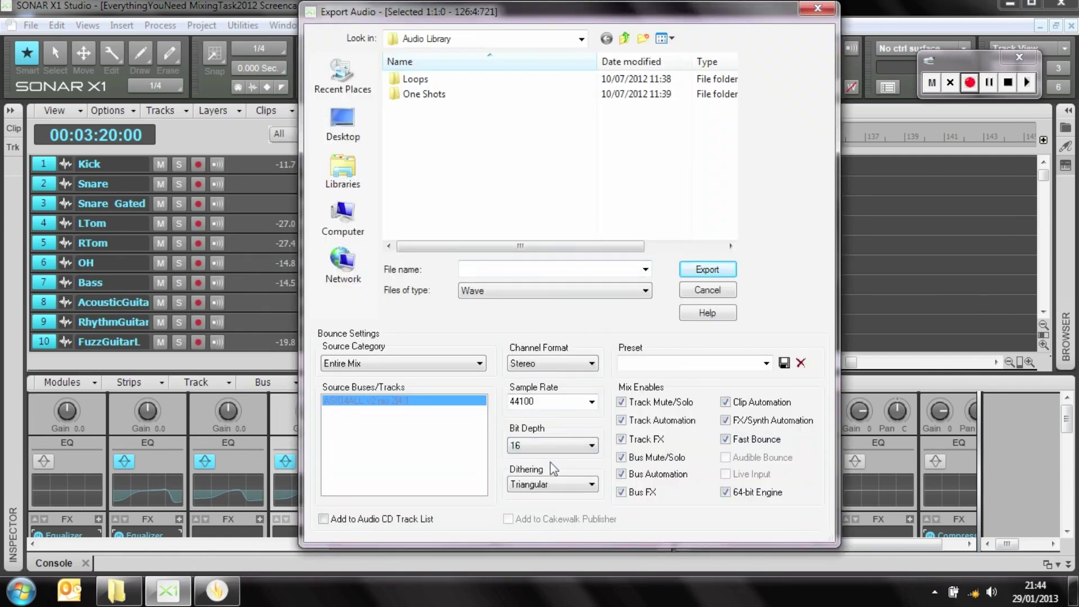
left_click(501, 268)
type("FinalMix")
key("Return")
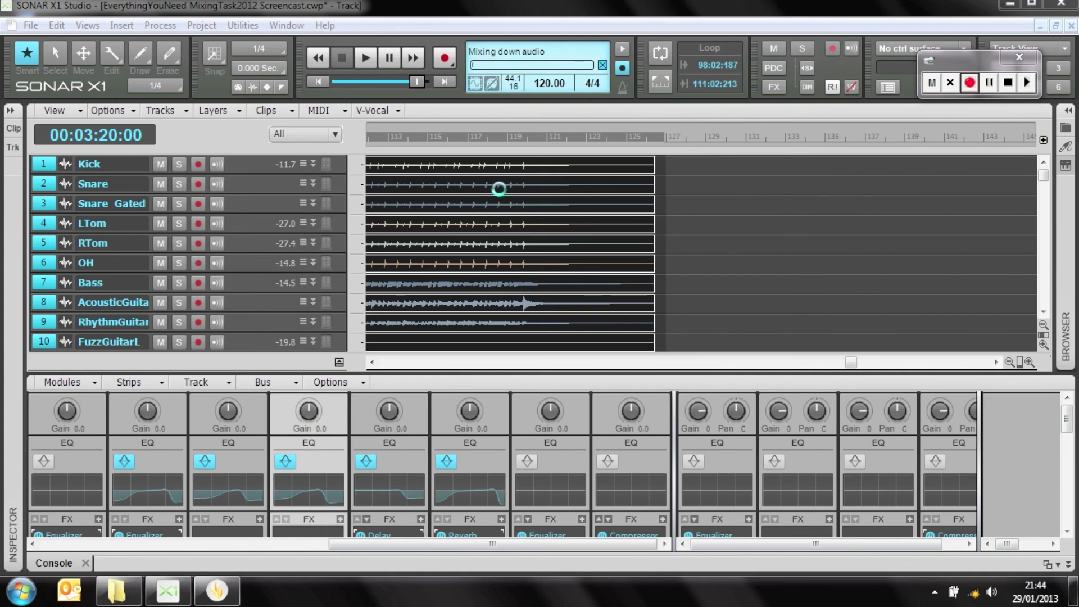